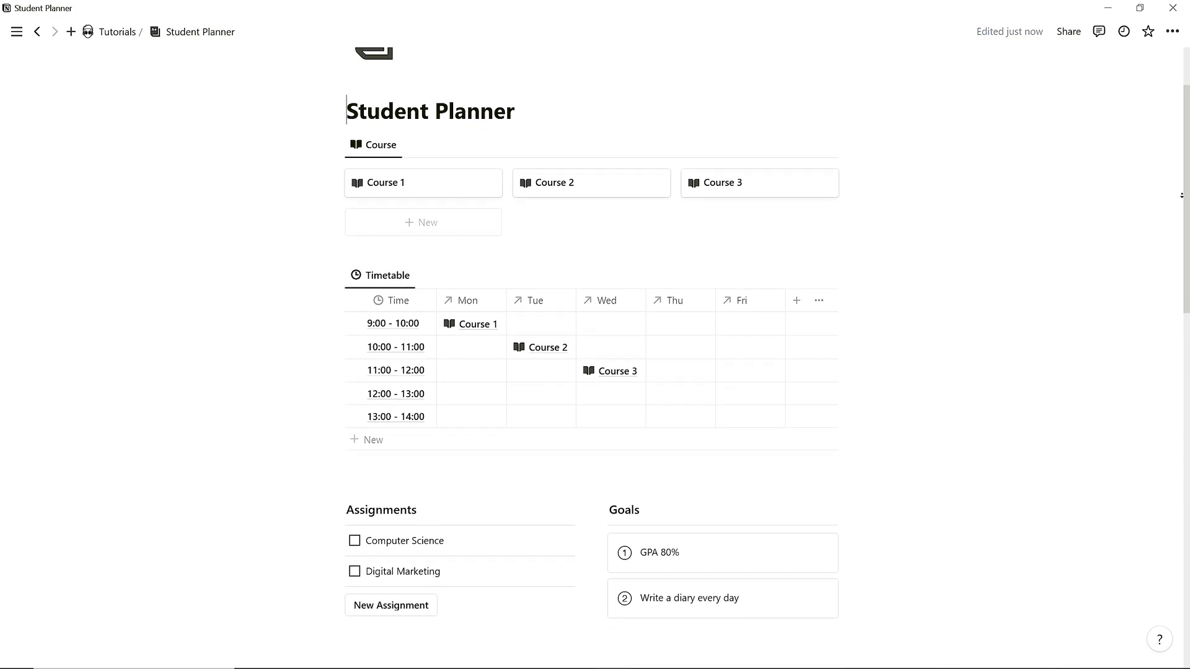
scroll(1181, 196, down, 3)
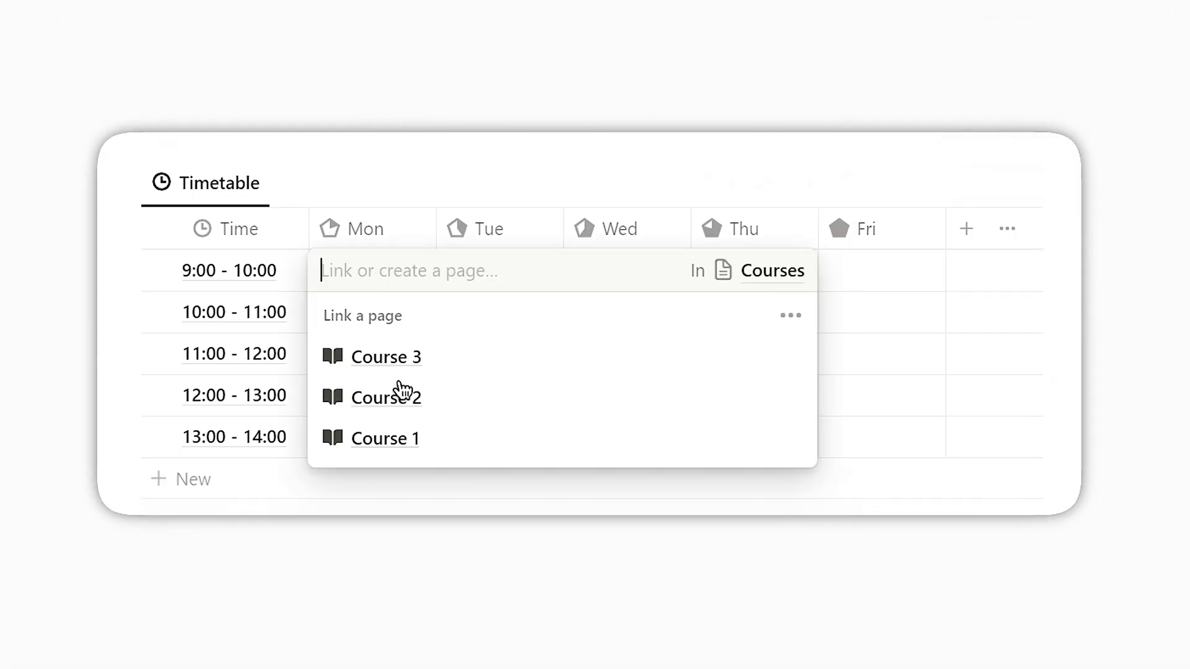
Step: Scroll the finished Student Planner and link a course into the Tue 10:00 timetable slot
click(408, 355)
click(520, 315)
click(565, 381)
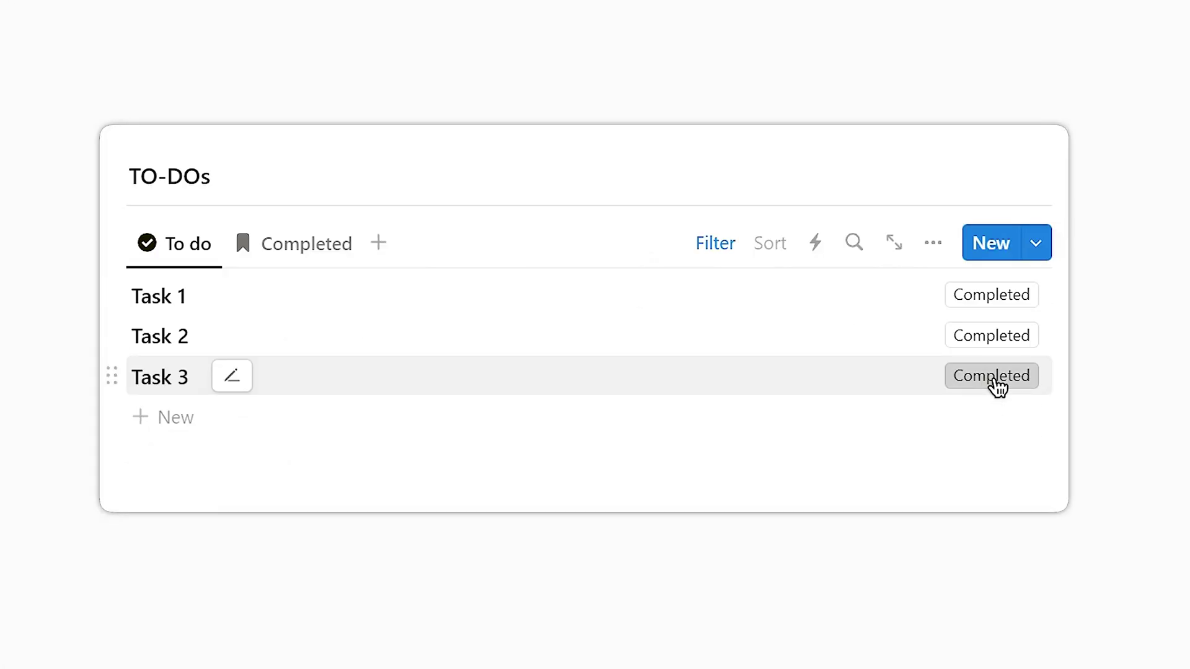
Step: Mark Task 3 and Task 2 completed, view the Completed list, then un-complete Task 2
click(991, 375)
click(993, 338)
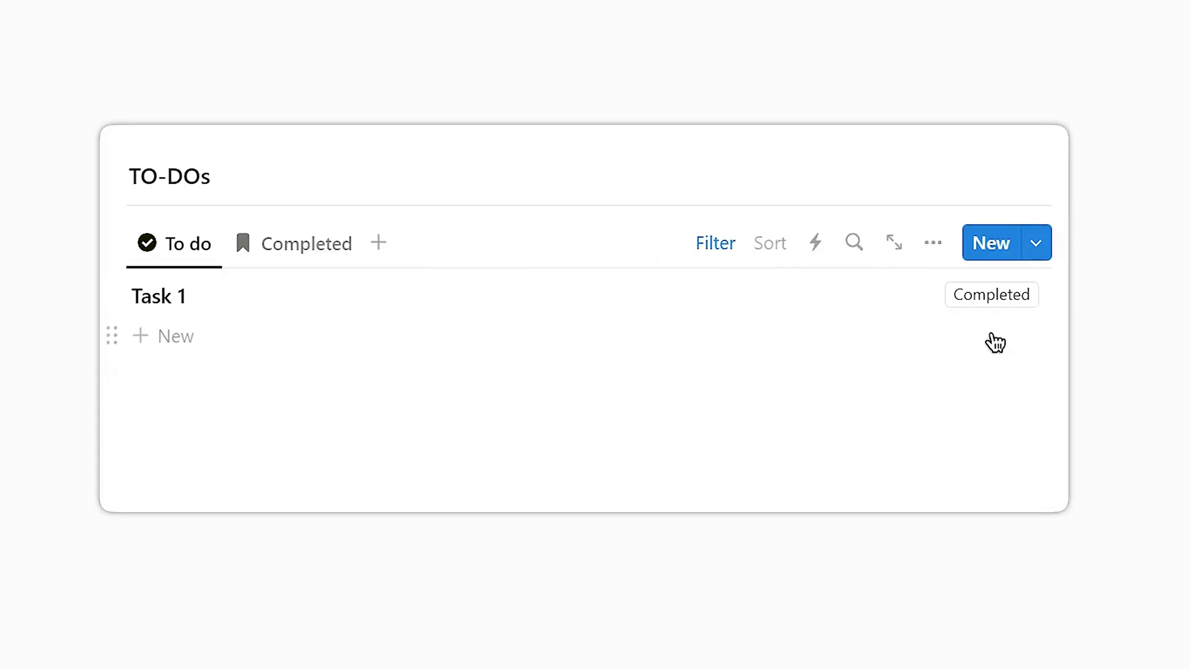
click(325, 260)
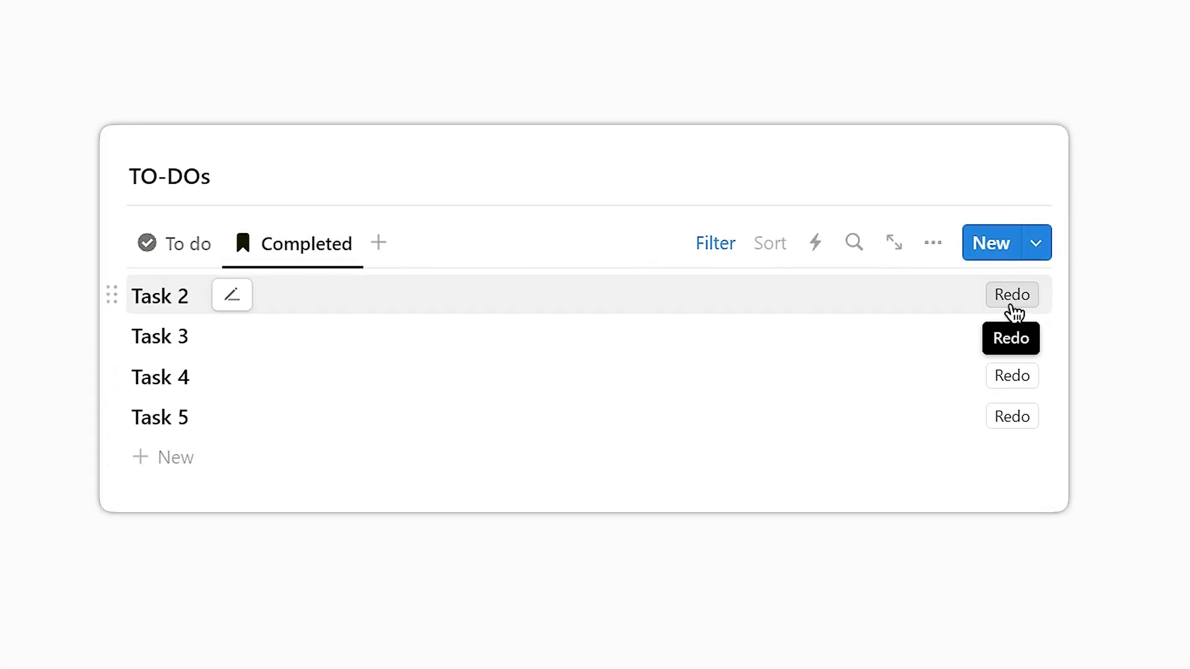
click(1012, 298)
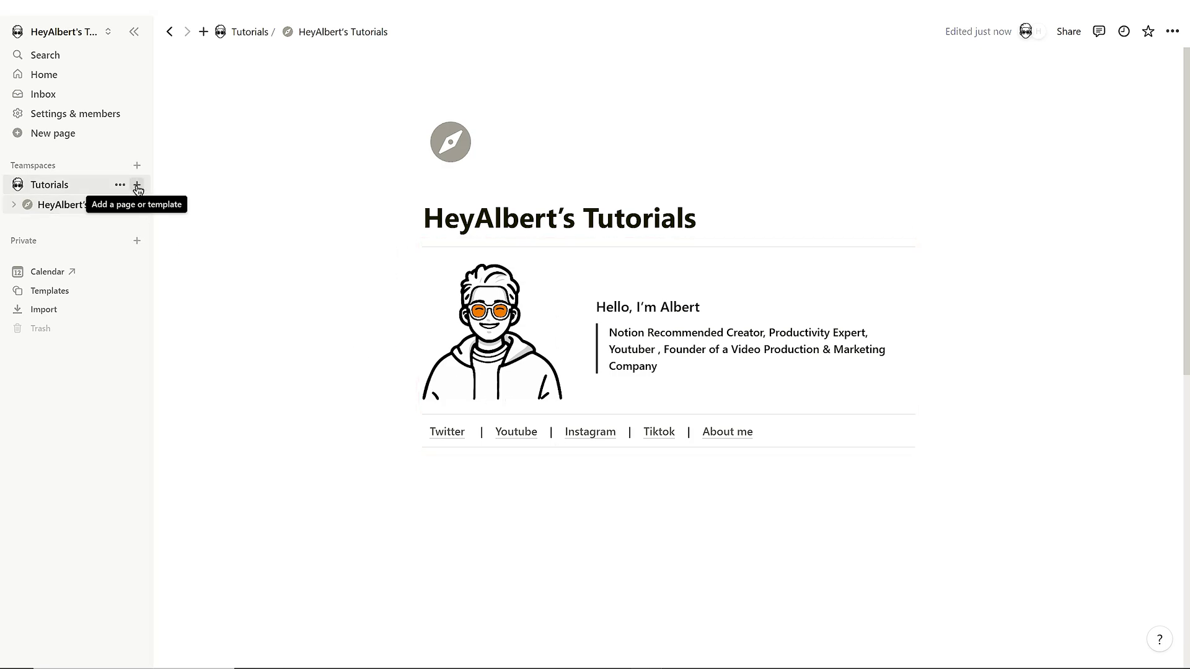
Step: Create a blank page in Tutorials with Small text turned on
click(138, 189)
click(150, 202)
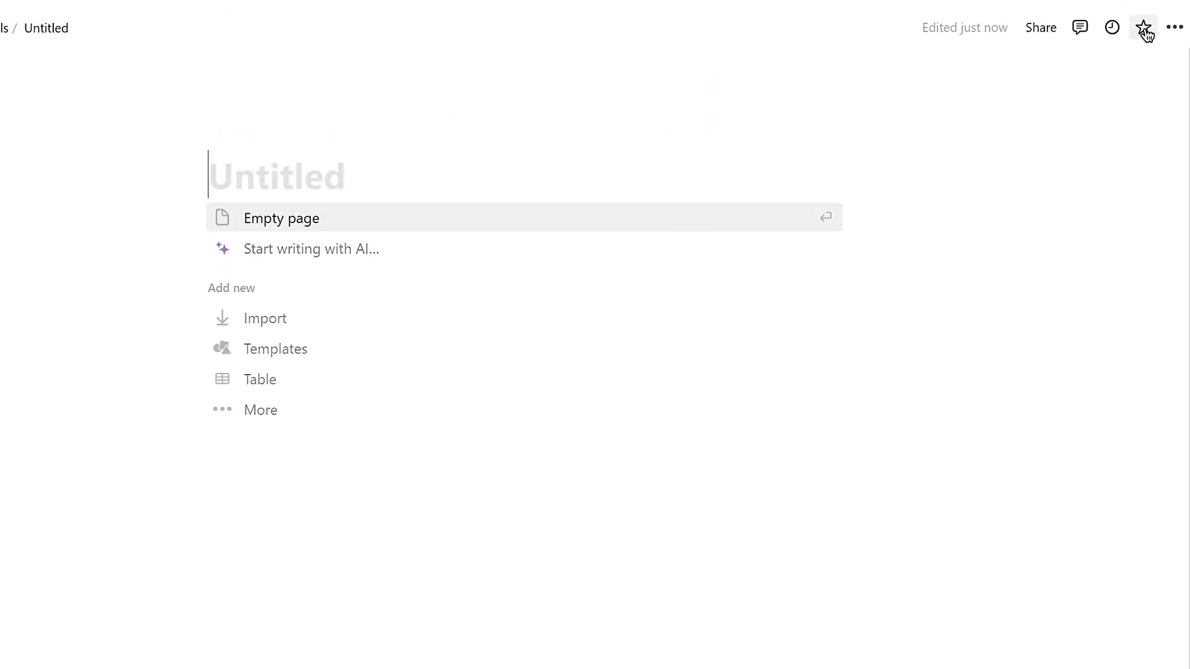
click(1173, 29)
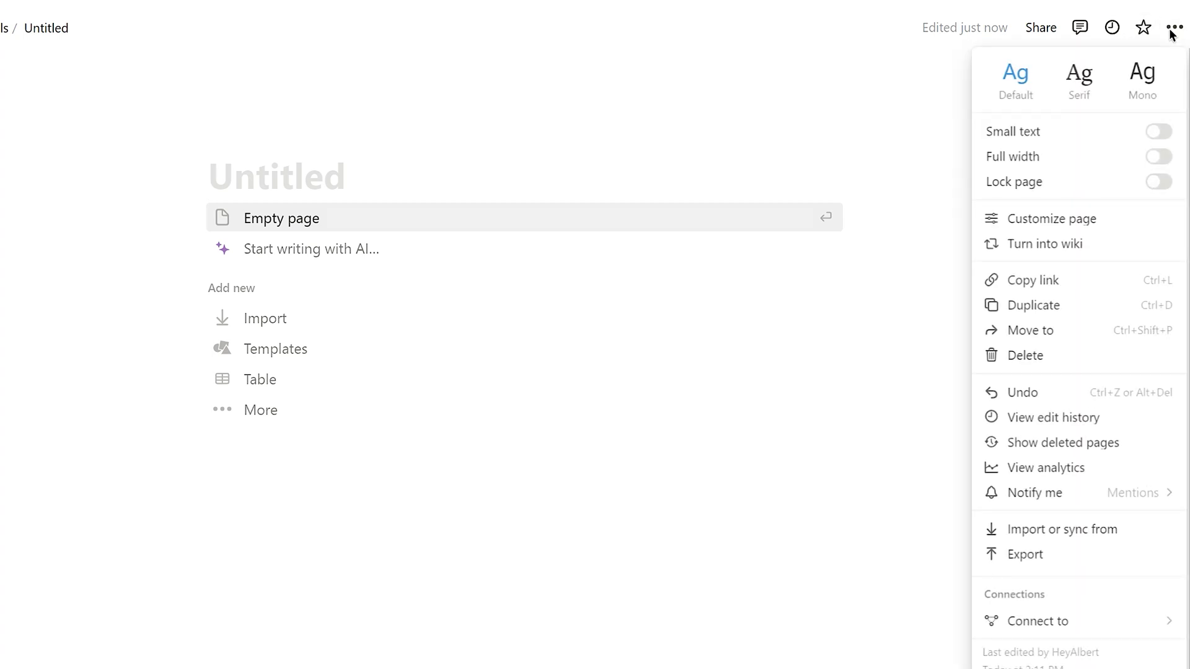
click(1154, 138)
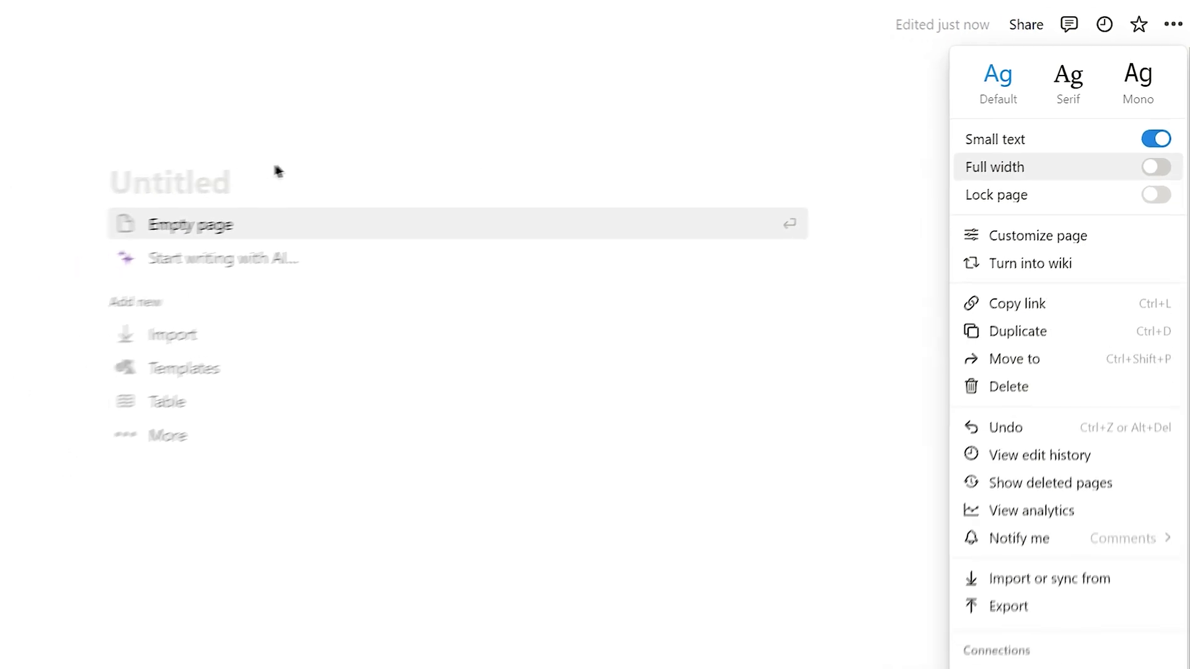
click(88, 192)
Step: Title the page 'Student Planner' and give it the A+ icon found by searching 'sch'
click(337, 162)
text(Student Planner)
click(247, 130)
click(222, 125)
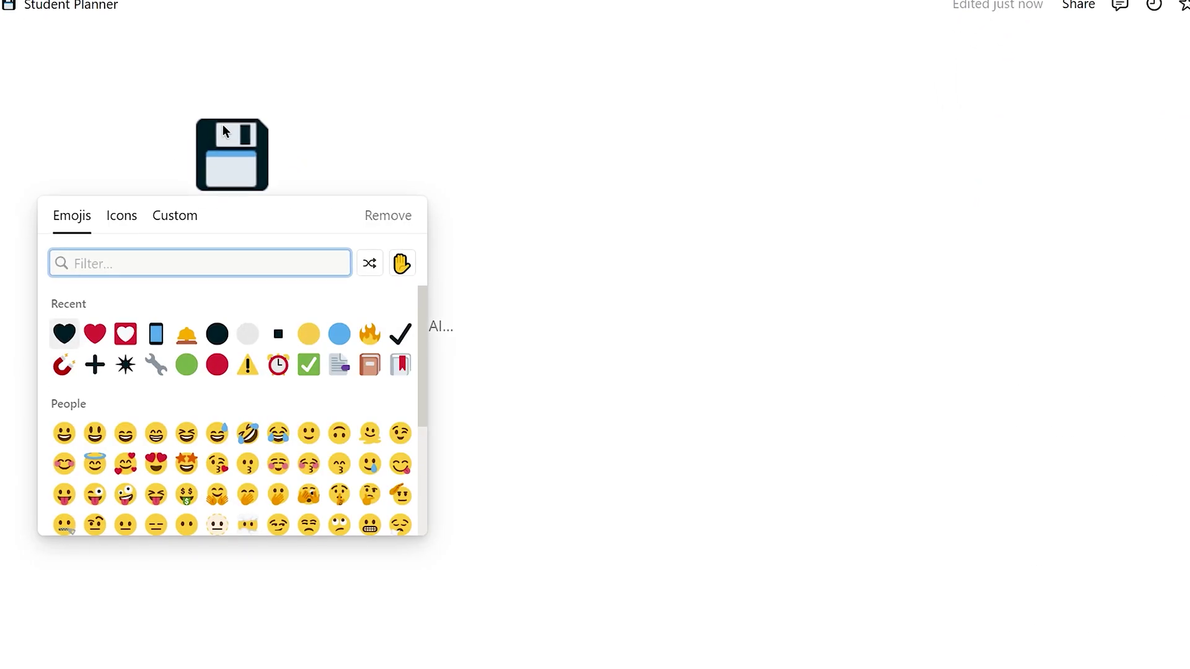
click(127, 213)
text(sch)
click(90, 293)
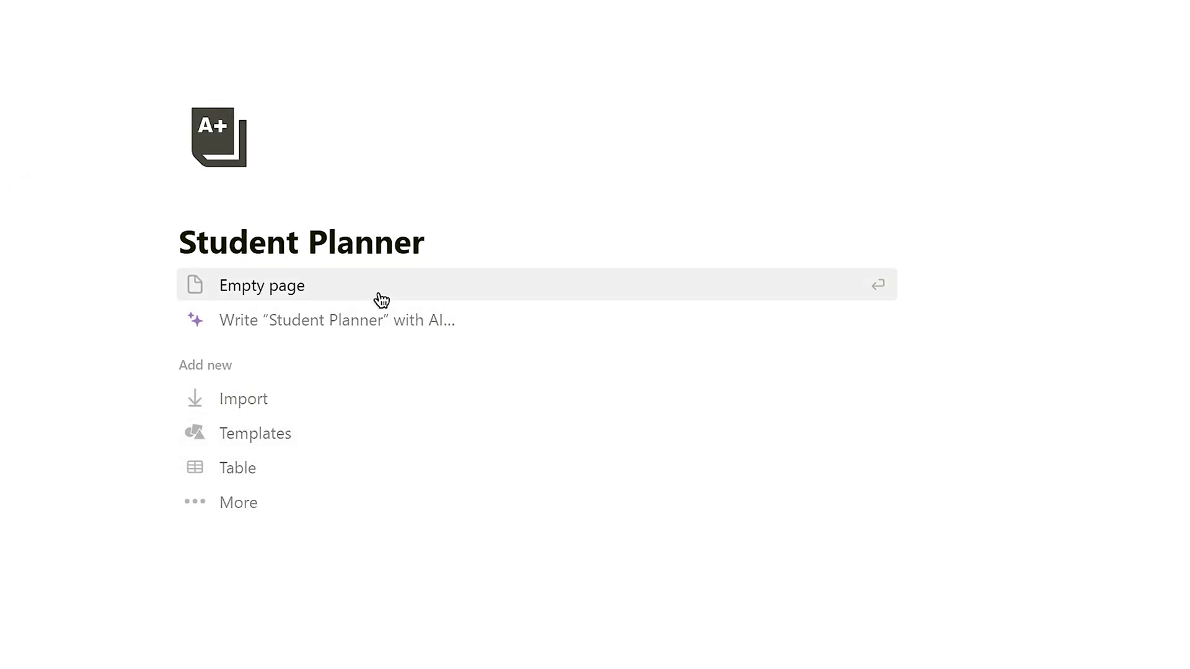
Step: Start the page empty and insert an inline database named Courses
click(360, 286)
text(/data)
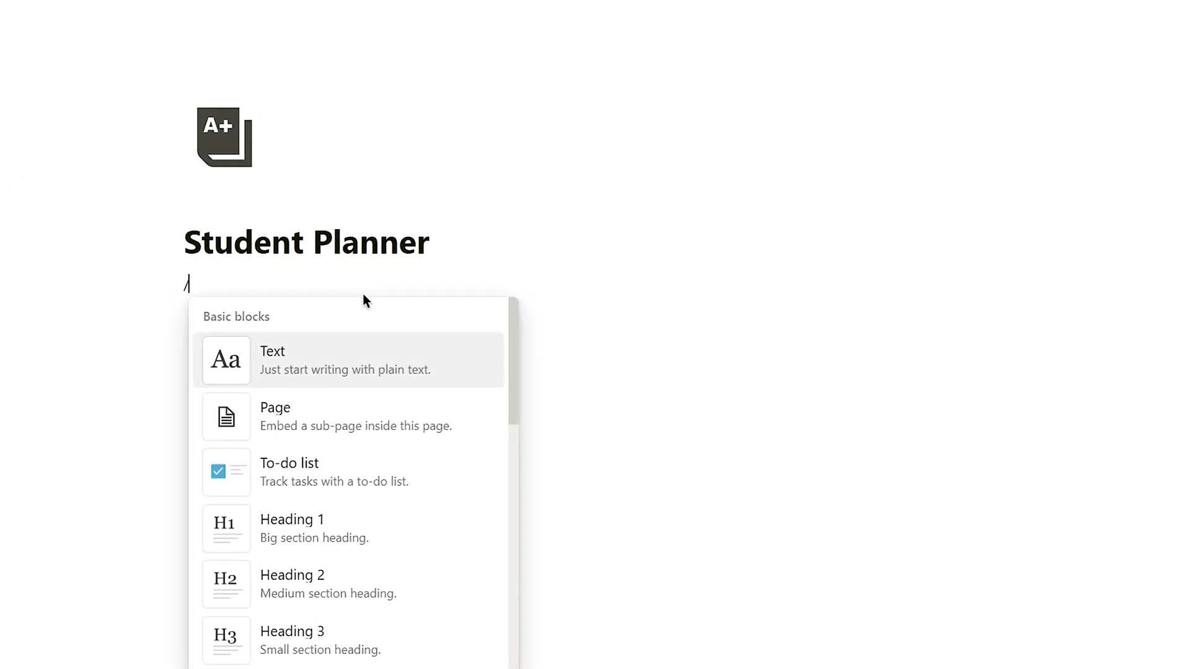
click(372, 343)
text(Courses)
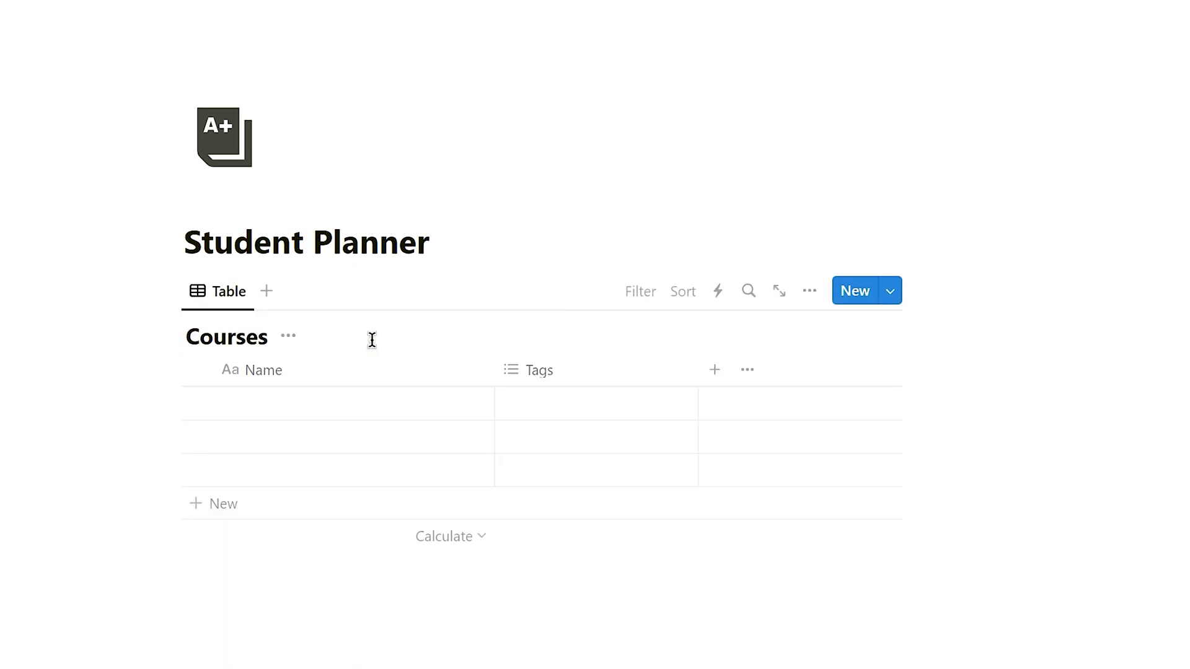
Step: Hide the Courses database title and delete its Tags column
click(298, 342)
click(265, 440)
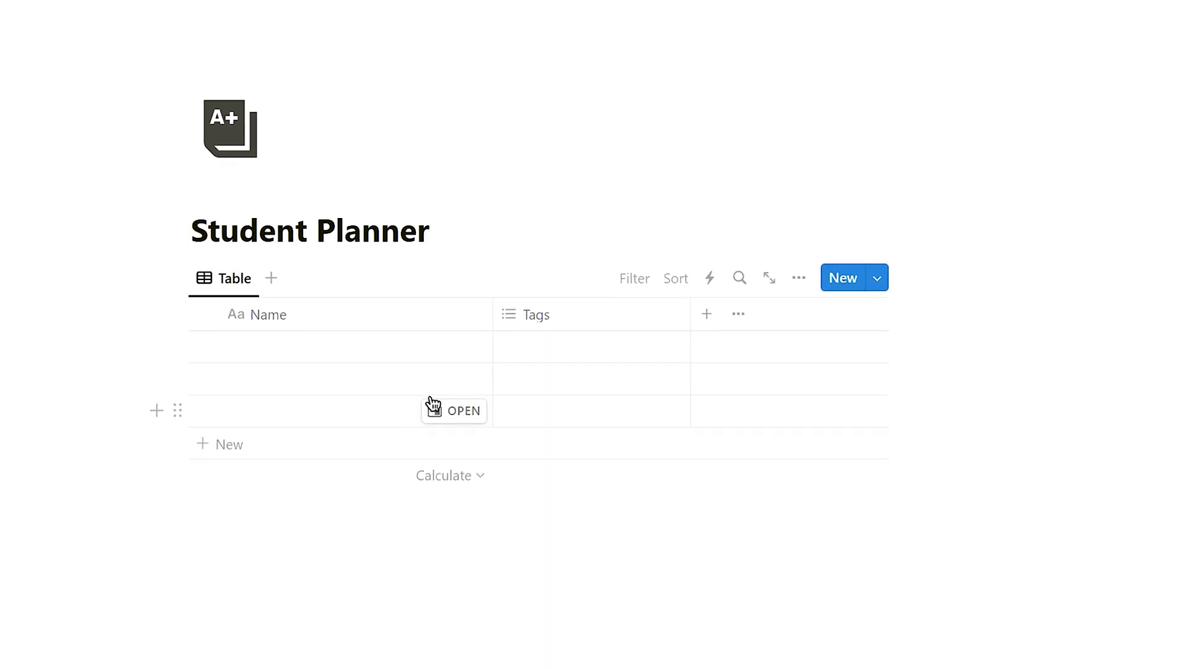
click(562, 312)
click(558, 631)
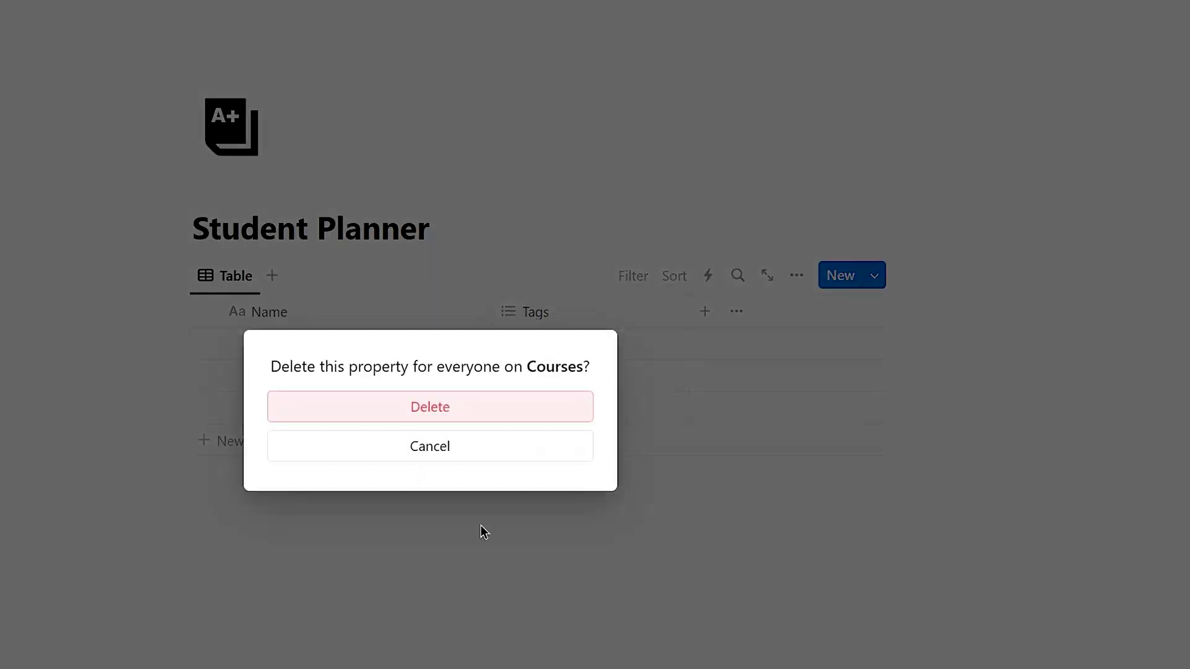
click(430, 407)
Step: Rename the Name column to Courses and give it a book icon
click(345, 318)
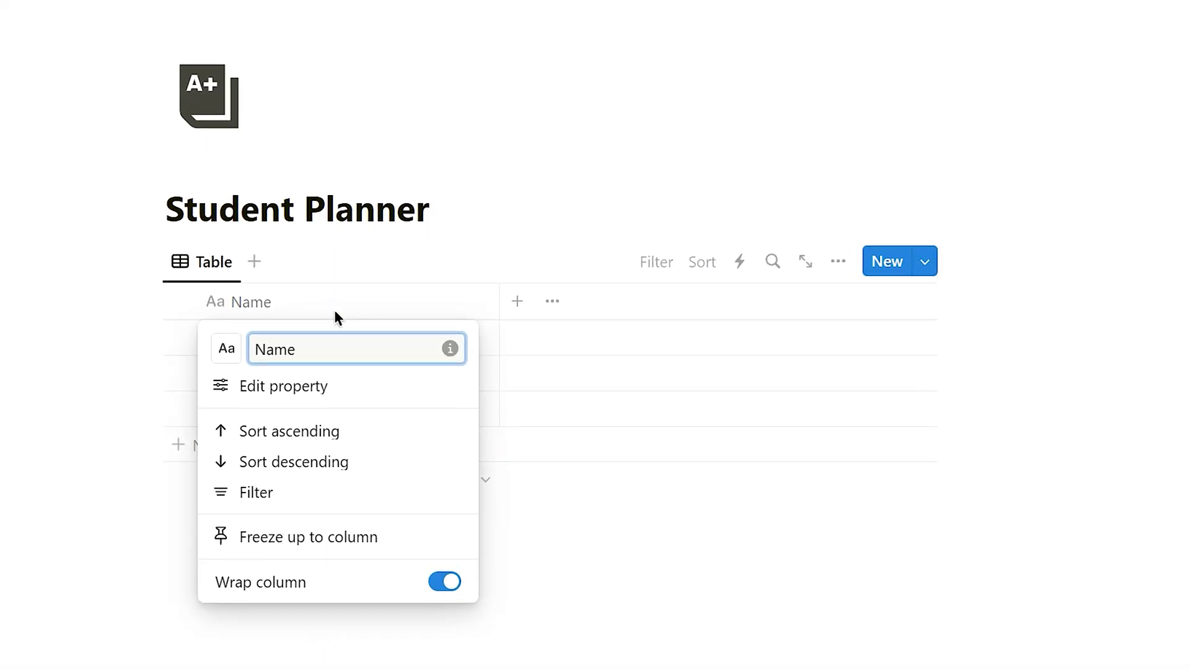
text(Courses)
click(226, 349)
click(209, 590)
click(21, 565)
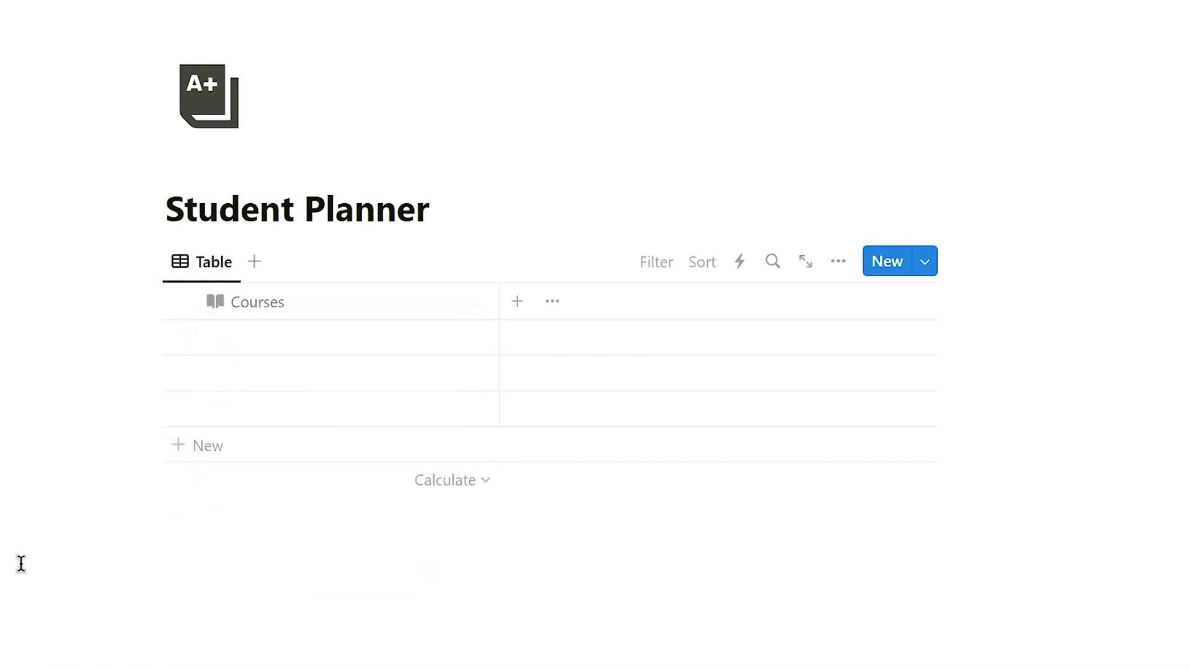
Step: Enter the rows Course 1, Course 2 and Course 3
click(415, 347)
text(Course 1)
key(Return)
key(Down)
text(Course 2)
key(Return)
key(Down)
text(Course 3)
key(Return)
key(Escape)
Step: Set the view to Gallery layout with card preview None and Small card size
click(838, 260)
click(810, 376)
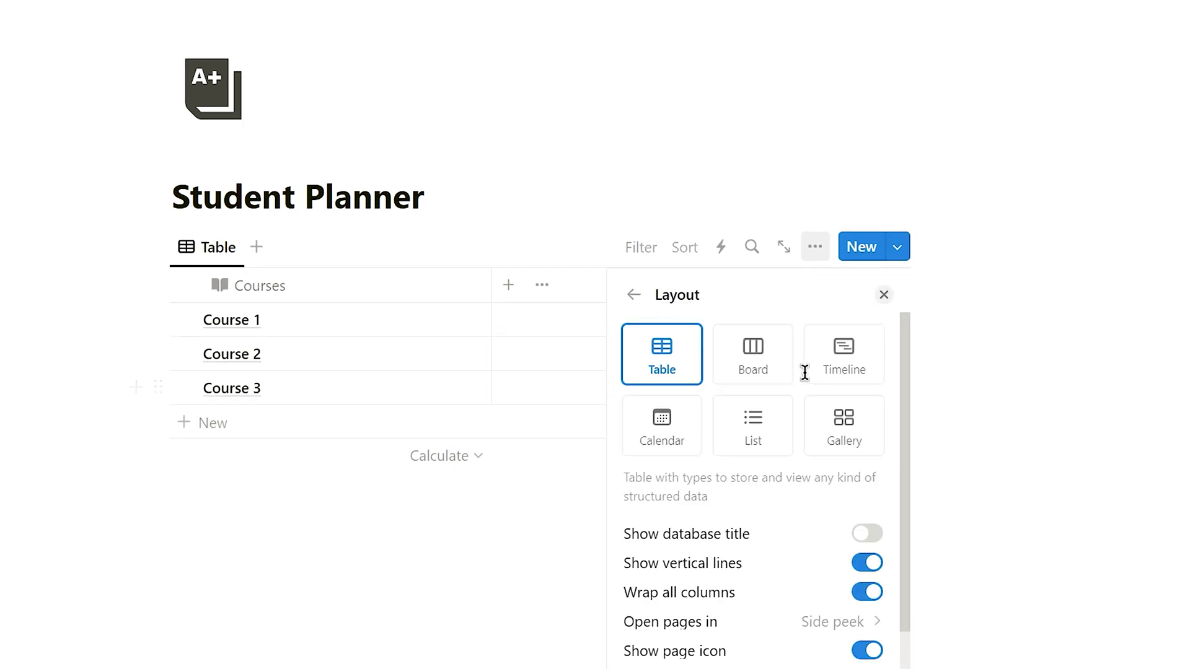
click(815, 430)
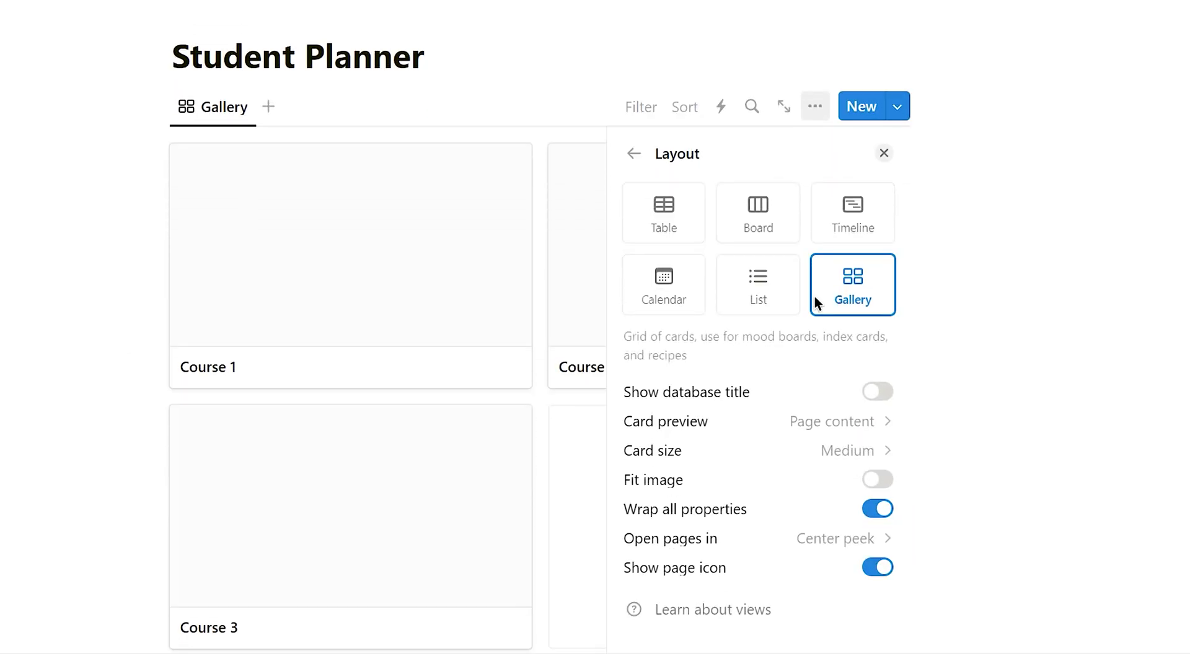
click(833, 420)
click(791, 459)
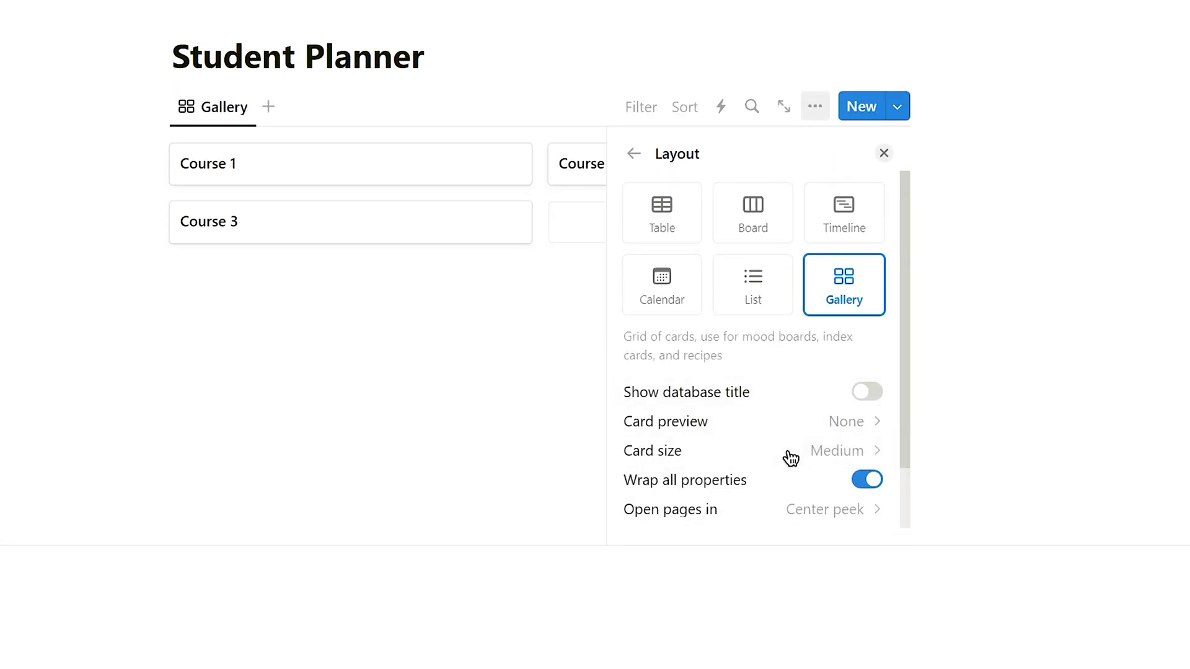
click(832, 452)
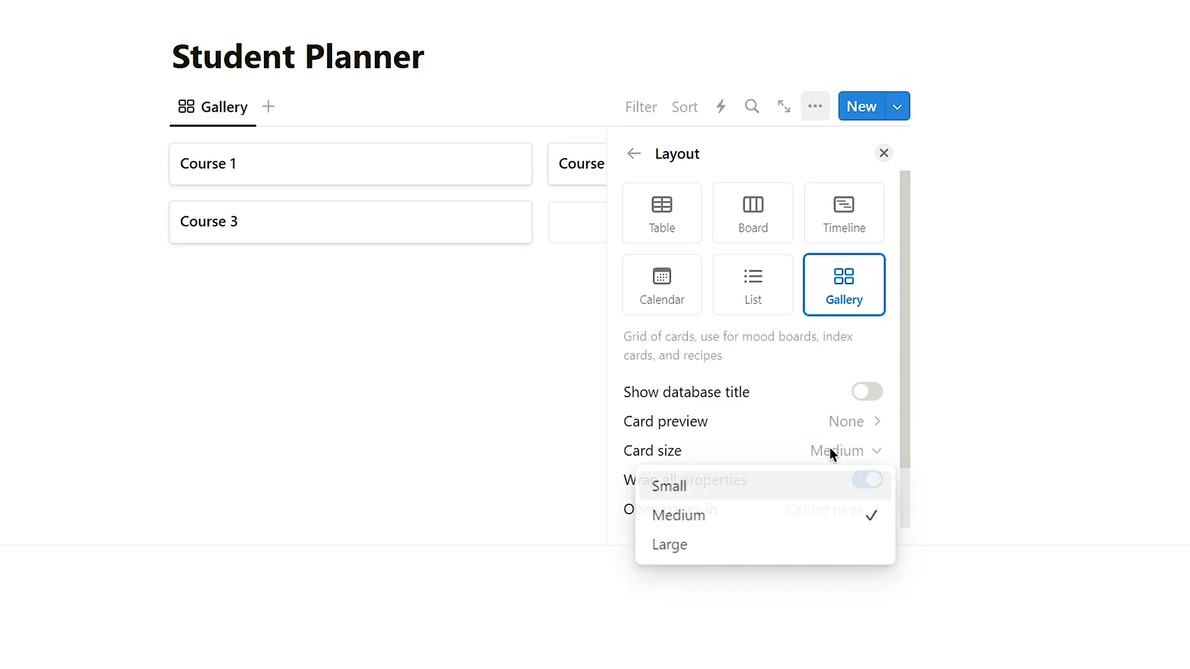
click(773, 484)
click(530, 533)
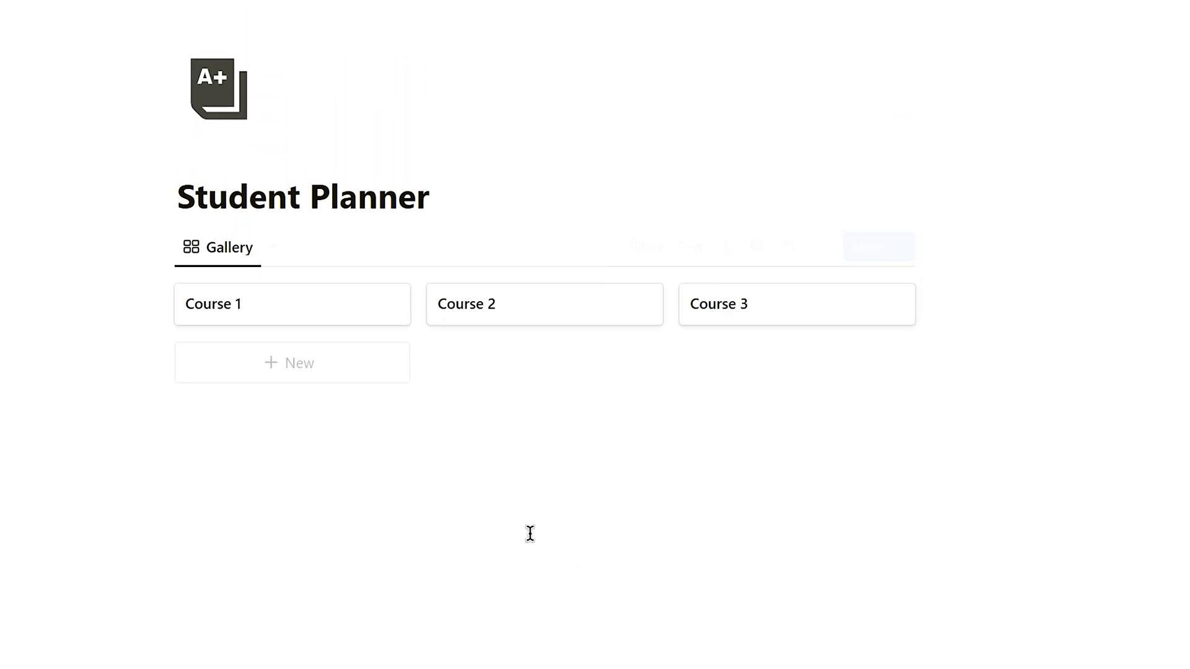
Step: Insert an inline Timetable database below the courses, hide its title and delete Tags
text(/)
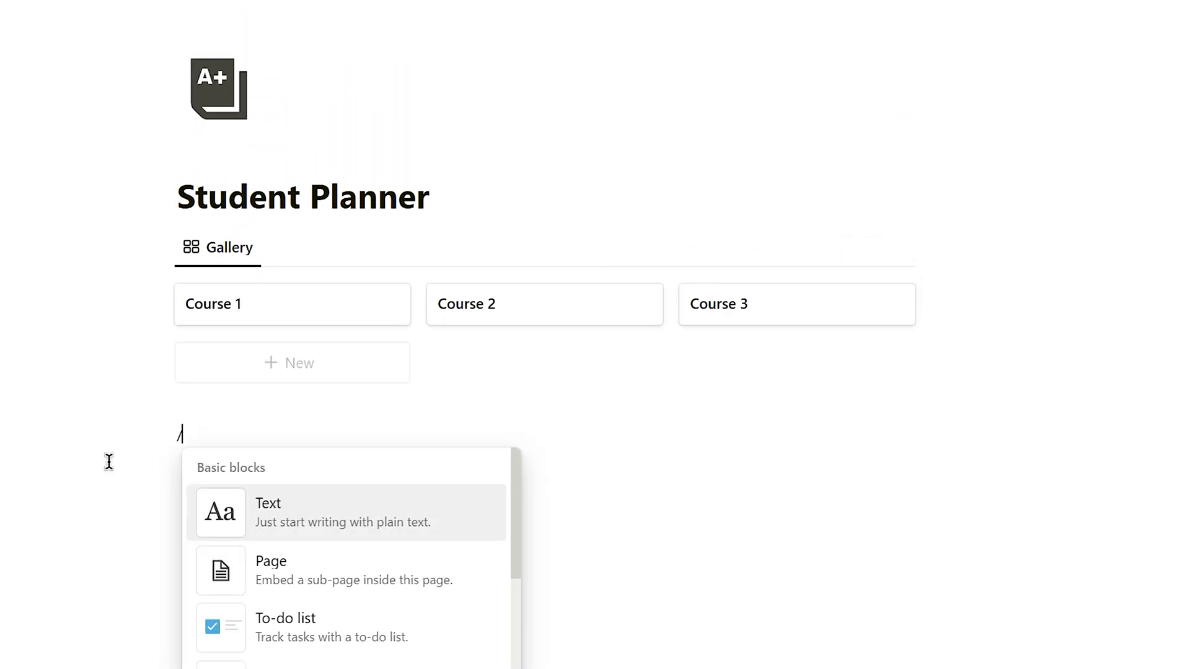
text(da)
key(Return)
text(Timetable)
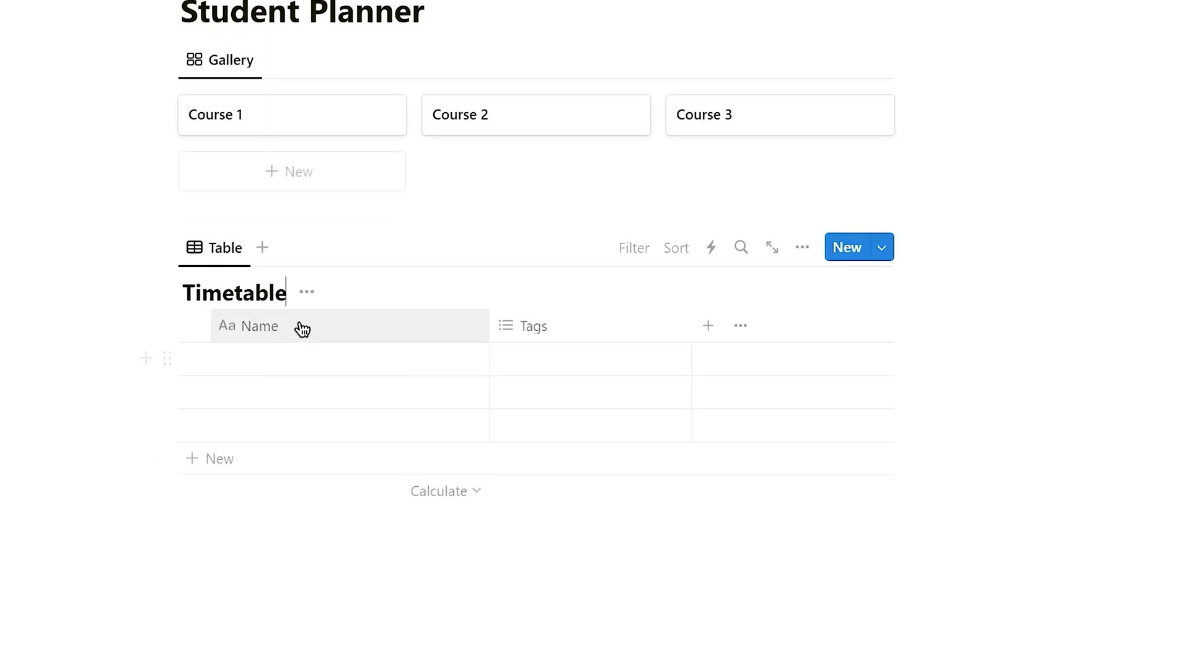
click(307, 292)
click(306, 392)
click(587, 294)
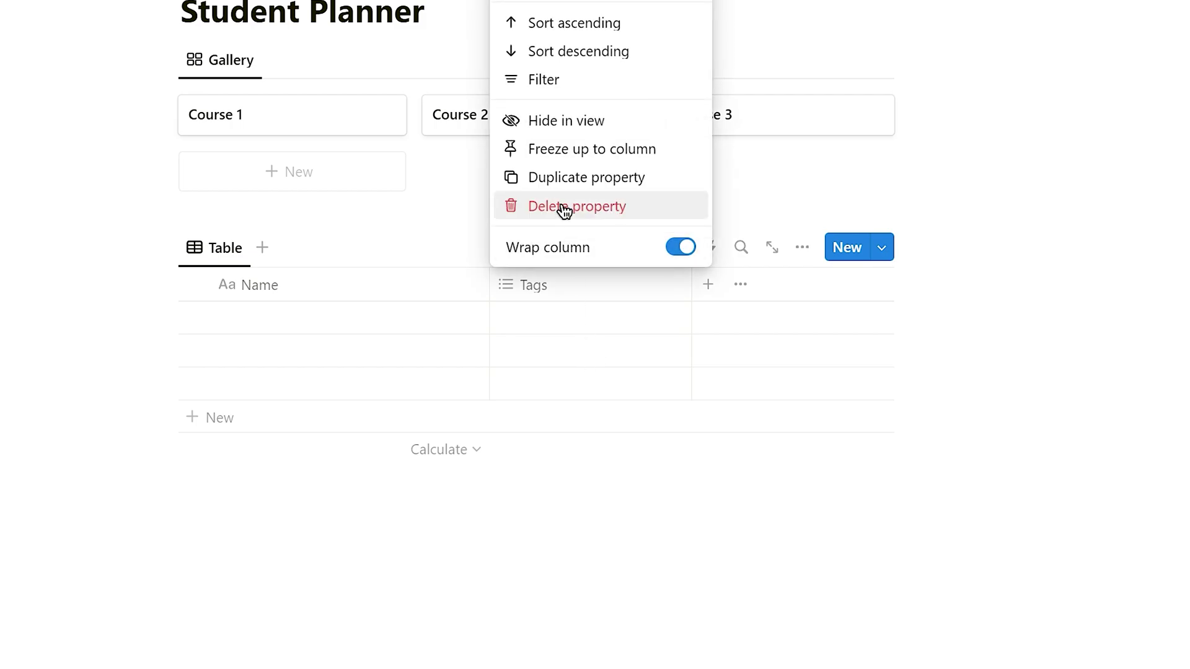
click(560, 206)
click(478, 210)
Step: Rename the Name column to Time with a clock icon and narrow it
click(400, 296)
text(Time)
click(232, 337)
text(clock)
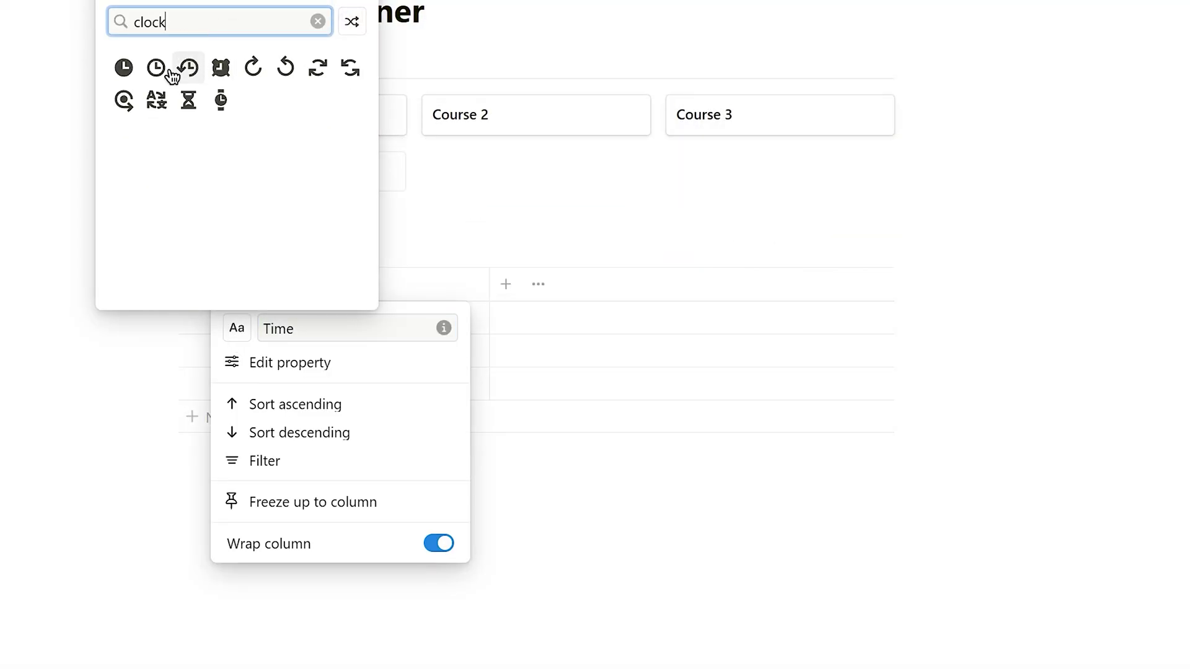
click(156, 67)
key(Escape)
drag(486, 281, 311, 283)
Step: Add a relation column to the Courses database limited to 1 page
click(326, 286)
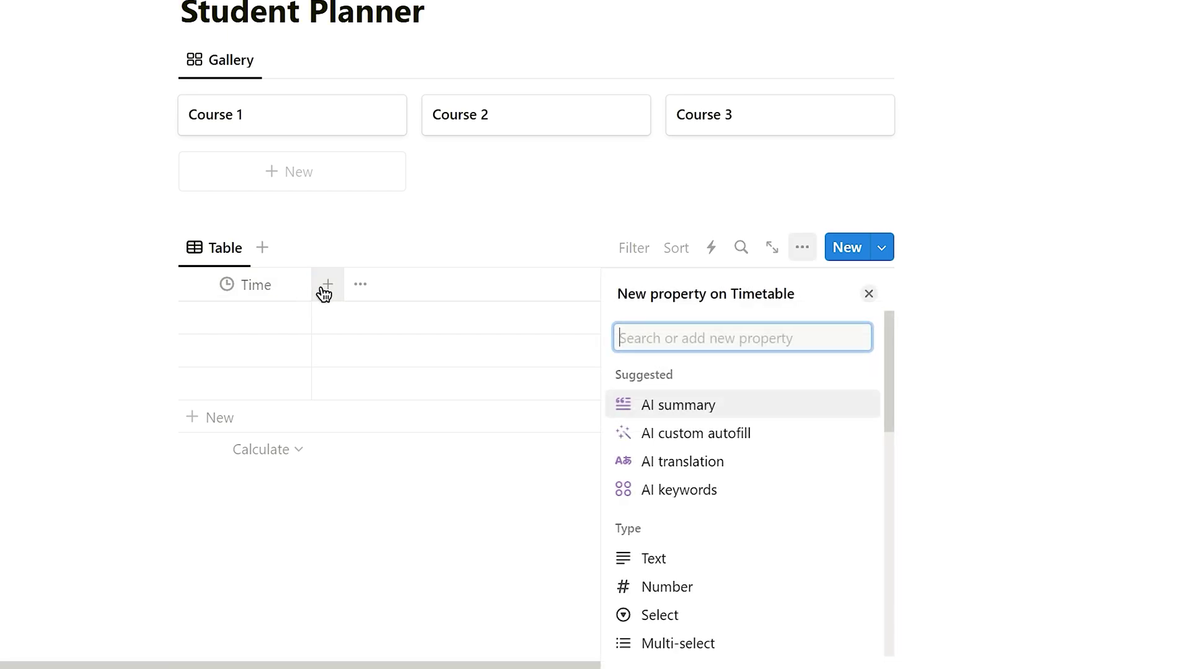
text(re)
click(676, 409)
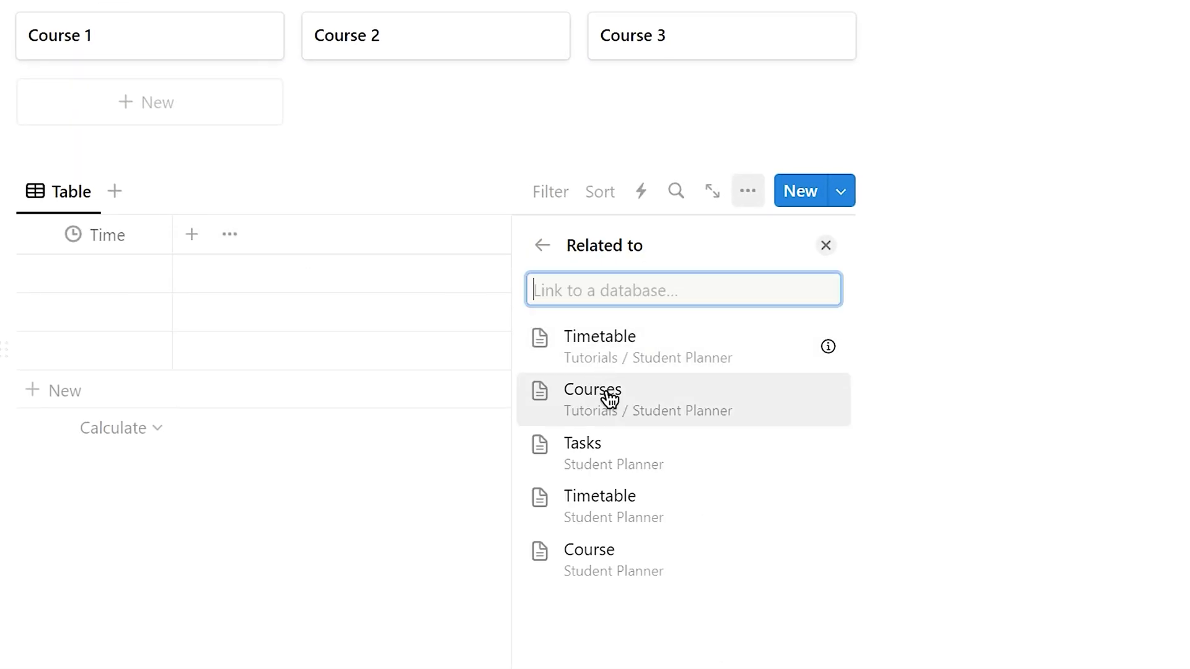
click(617, 423)
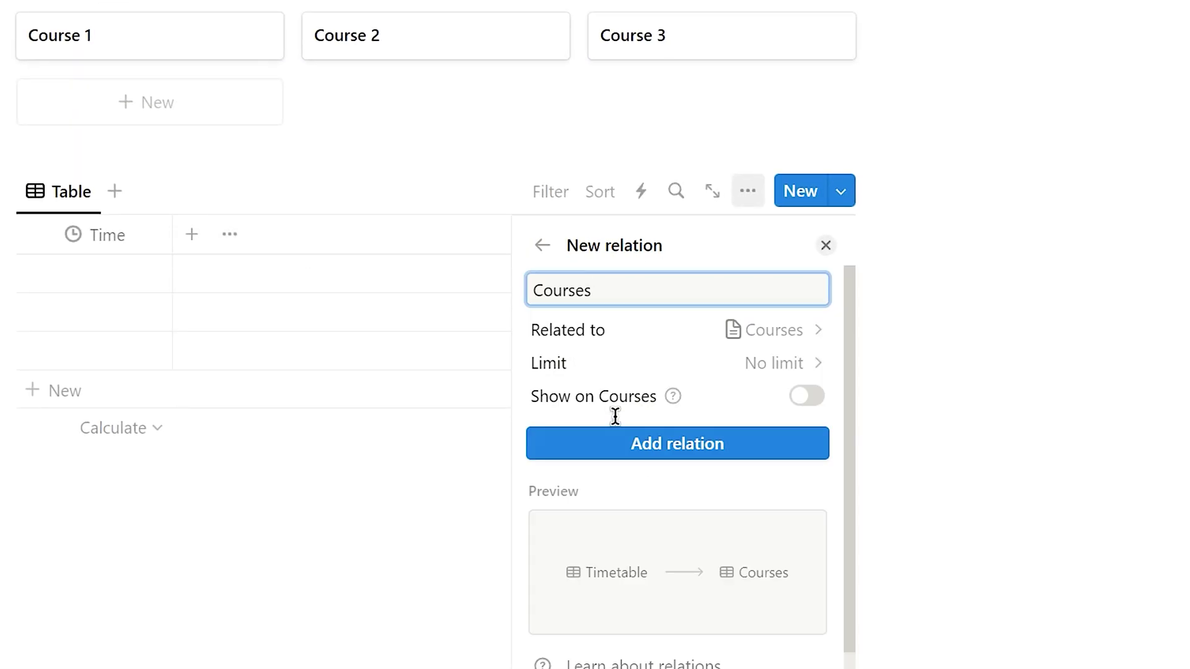
click(755, 367)
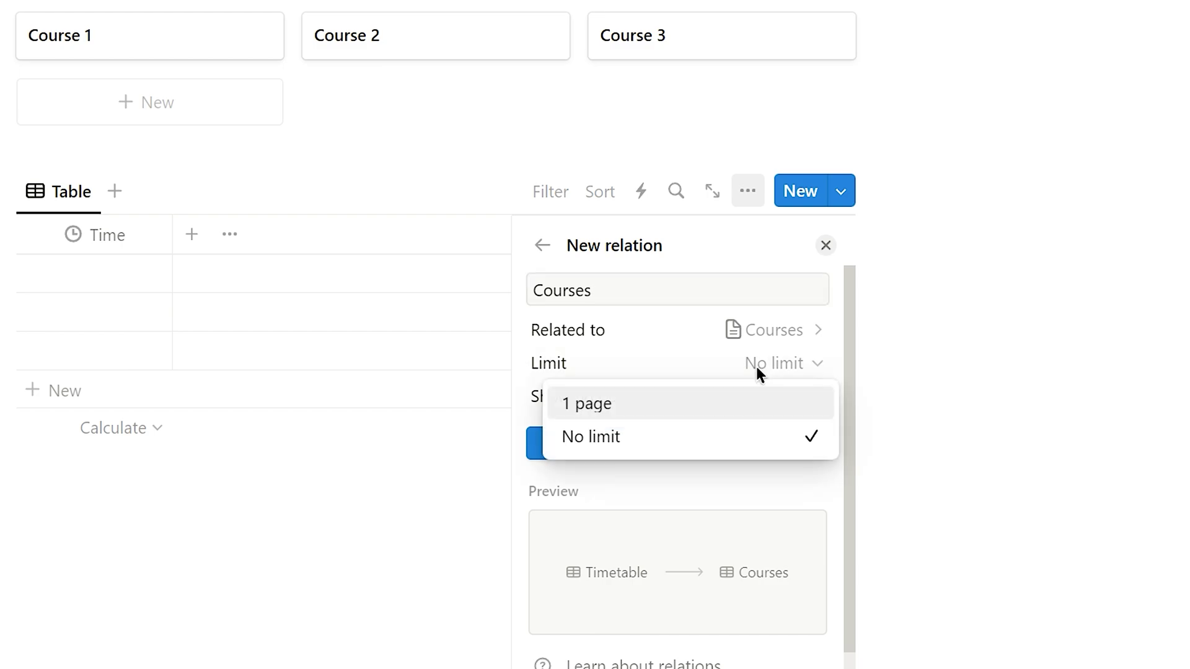
click(682, 408)
click(676, 442)
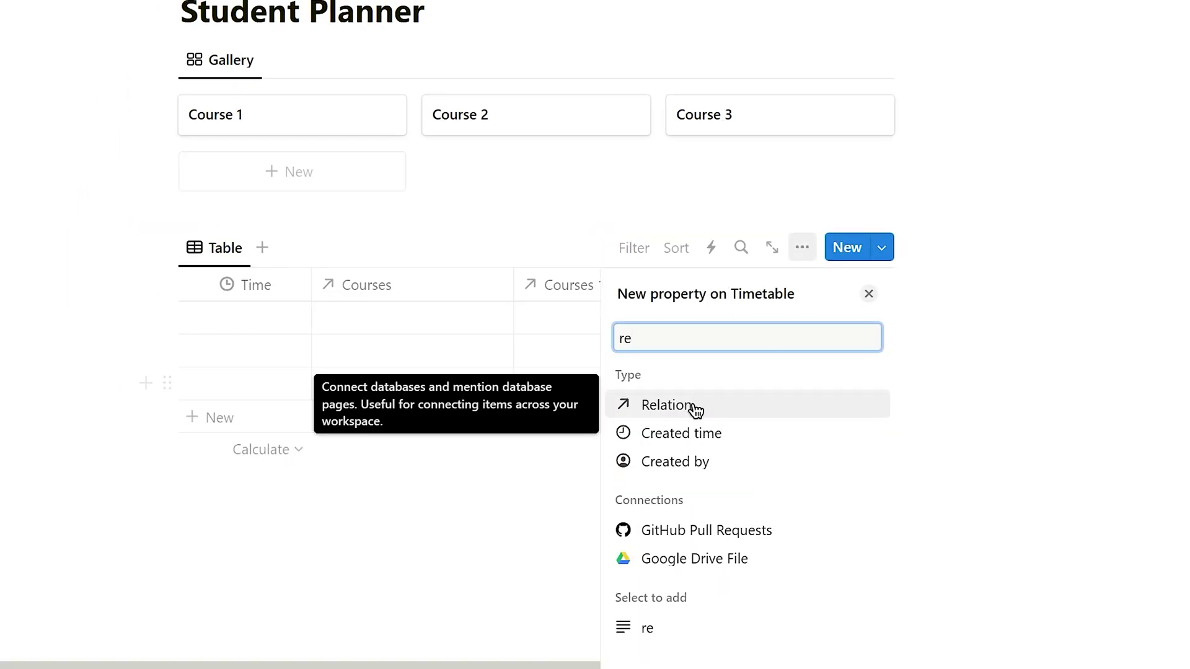
Step: Add further Courses relation columns up to Courses 4
click(693, 406)
click(618, 423)
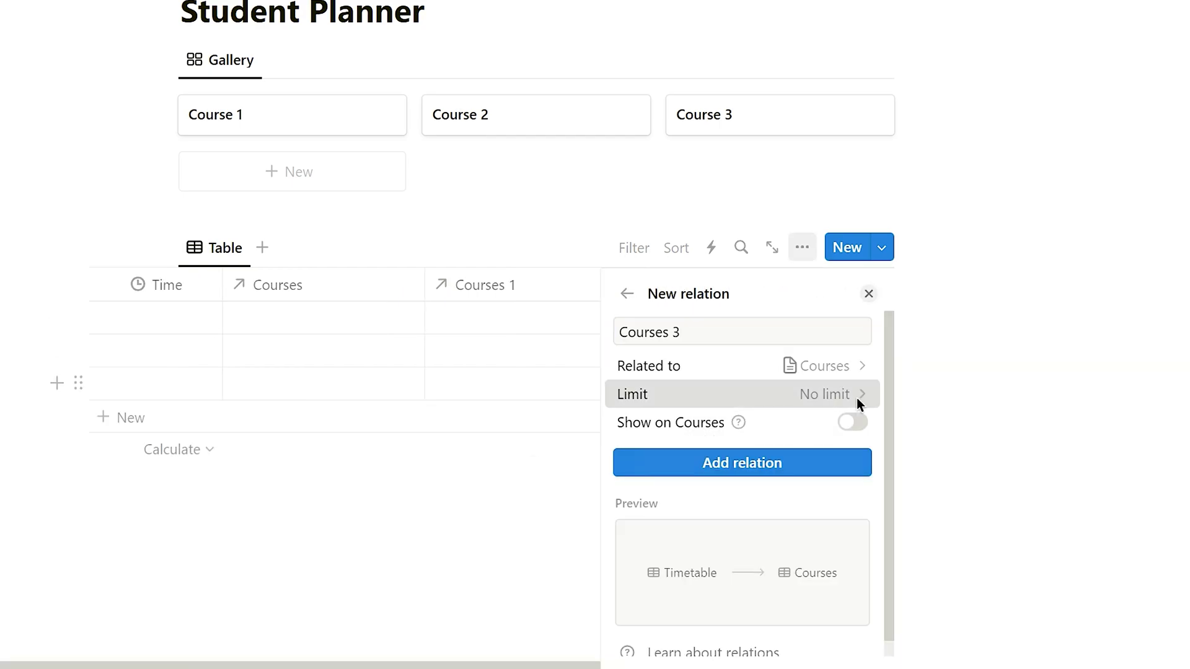
click(741, 462)
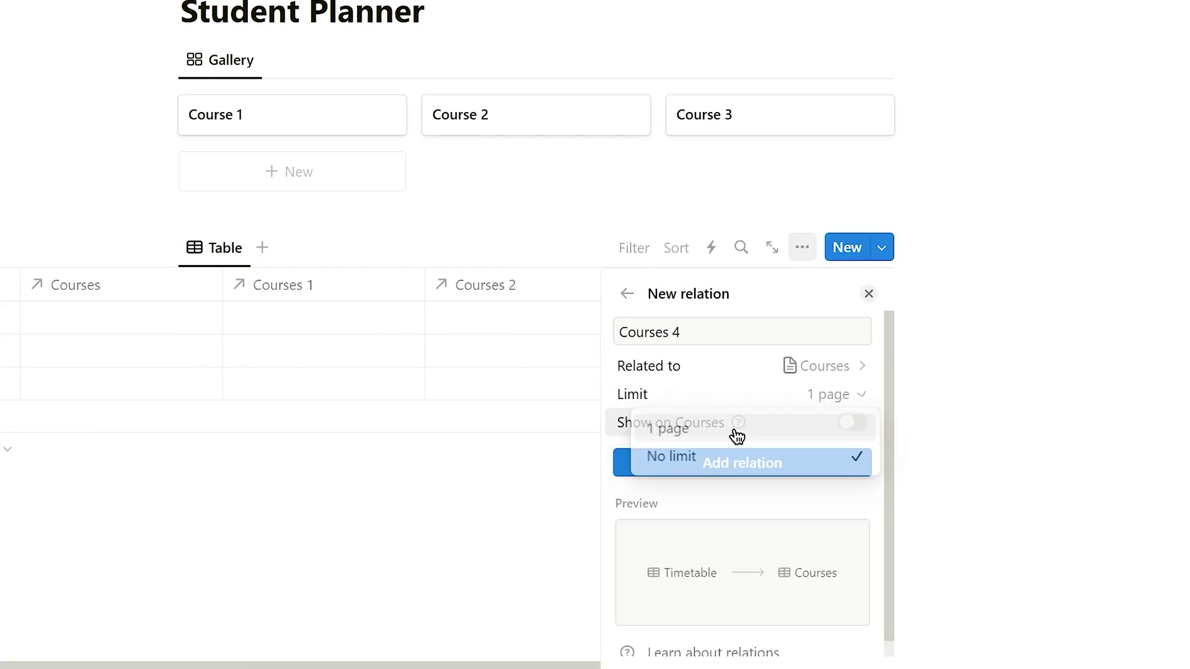
click(735, 427)
click(741, 463)
drag(481, 479, 122, 480)
Step: Rename the first three relation columns to Mon, Tue and Wed
click(309, 284)
text(Mon)
key(Return)
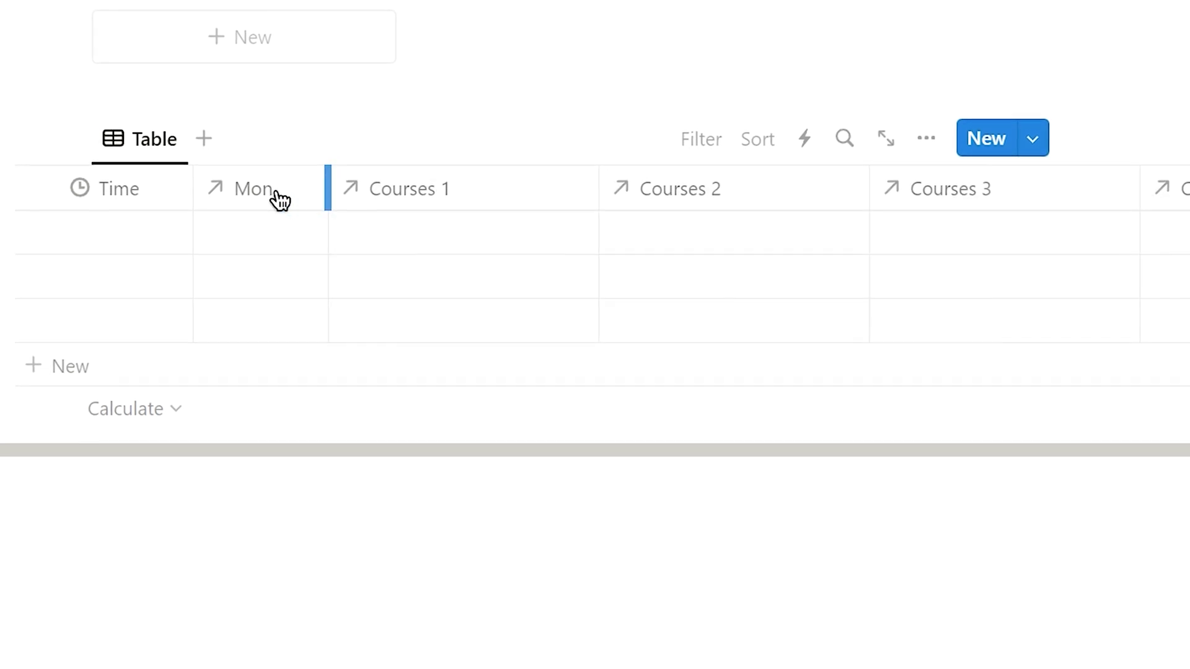
click(516, 284)
text(Tue)
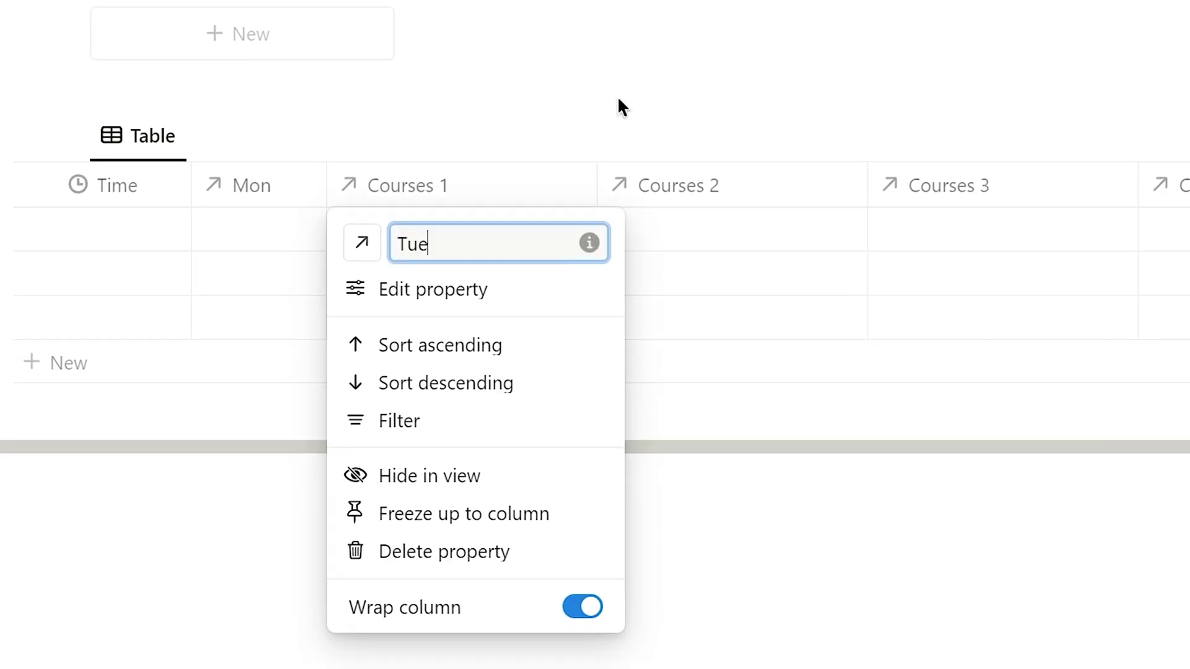
key(Return)
click(619, 183)
text(Wed)
key(Return)
Step: Rename the last two columns to Thu and Fri, narrowing the Thu column
click(774, 180)
text(Thu)
key(Return)
drag(844, 186, 711, 186)
click(797, 186)
text(Fri)
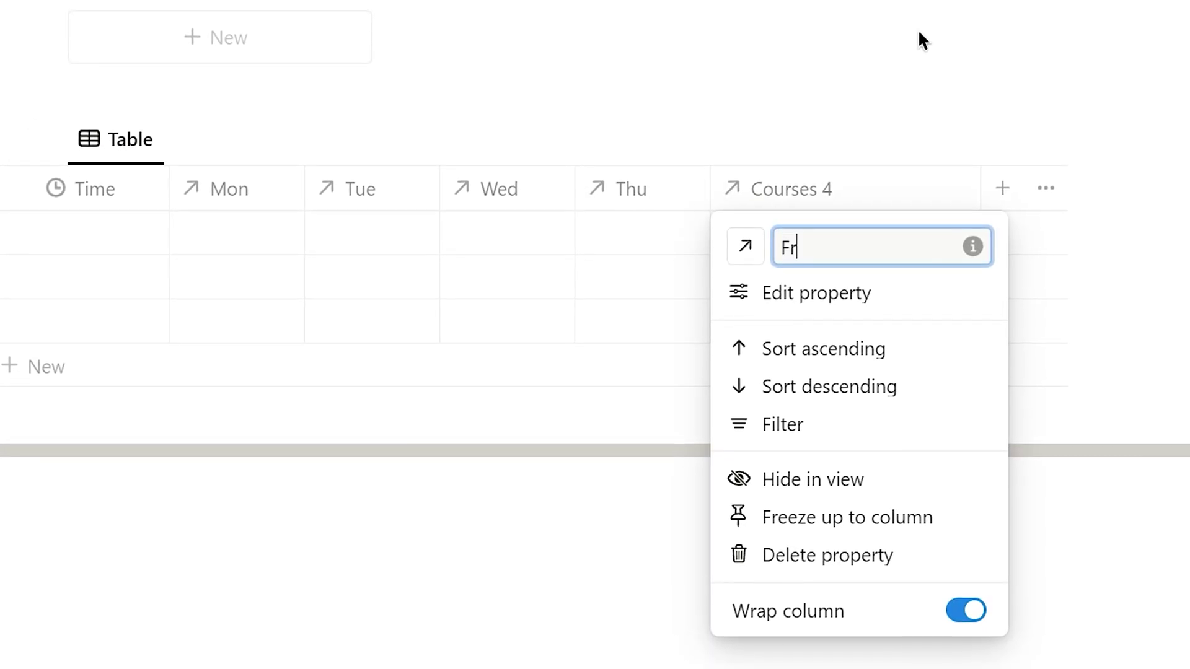
key(Return)
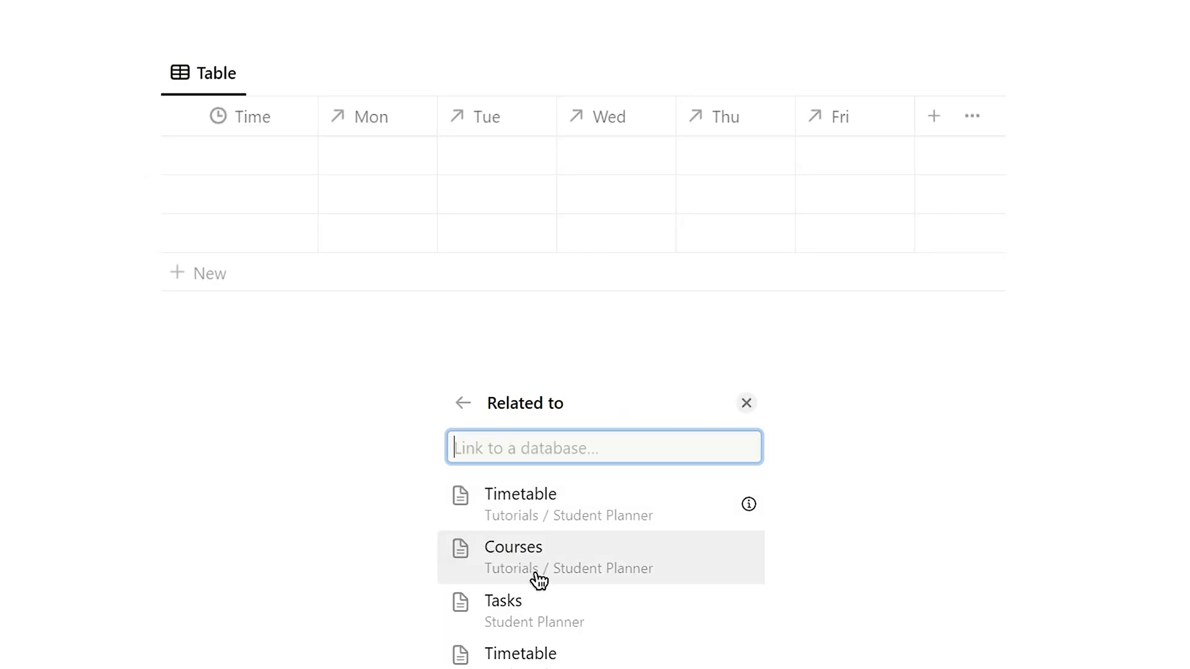
Step: Link a relation to the Courses database and limit it to one page
click(539, 580)
click(680, 528)
click(619, 560)
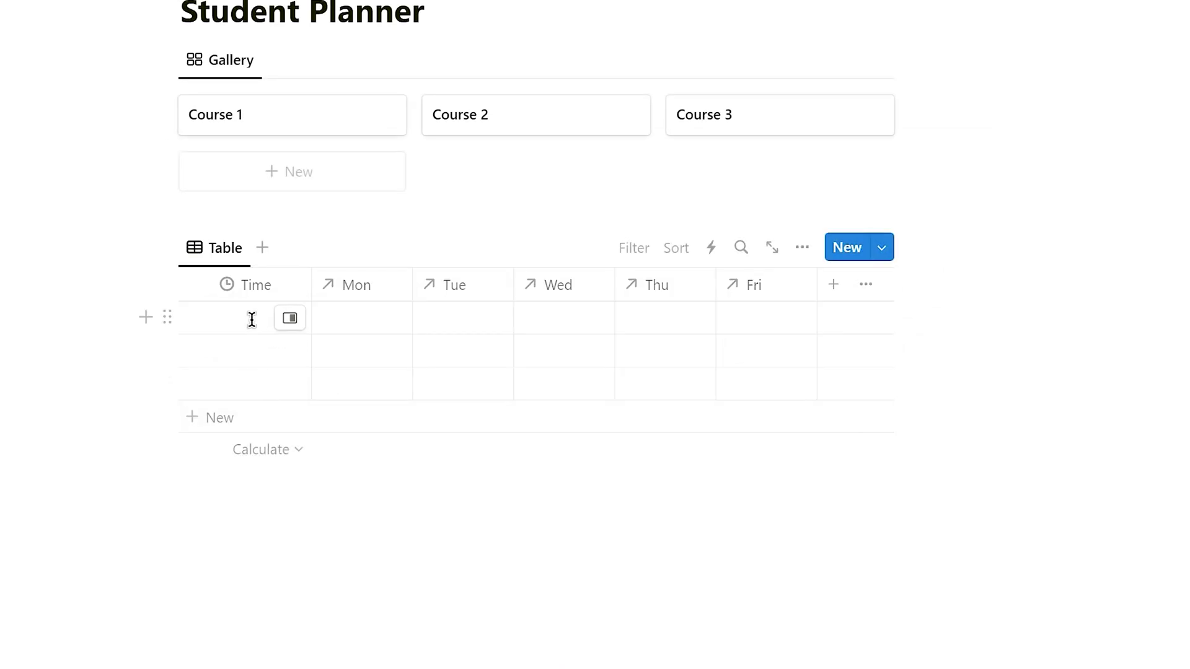
Step: Fill the Time column with slots 9:00 - 10:00 through 13:00 - 14:00
click(251, 319)
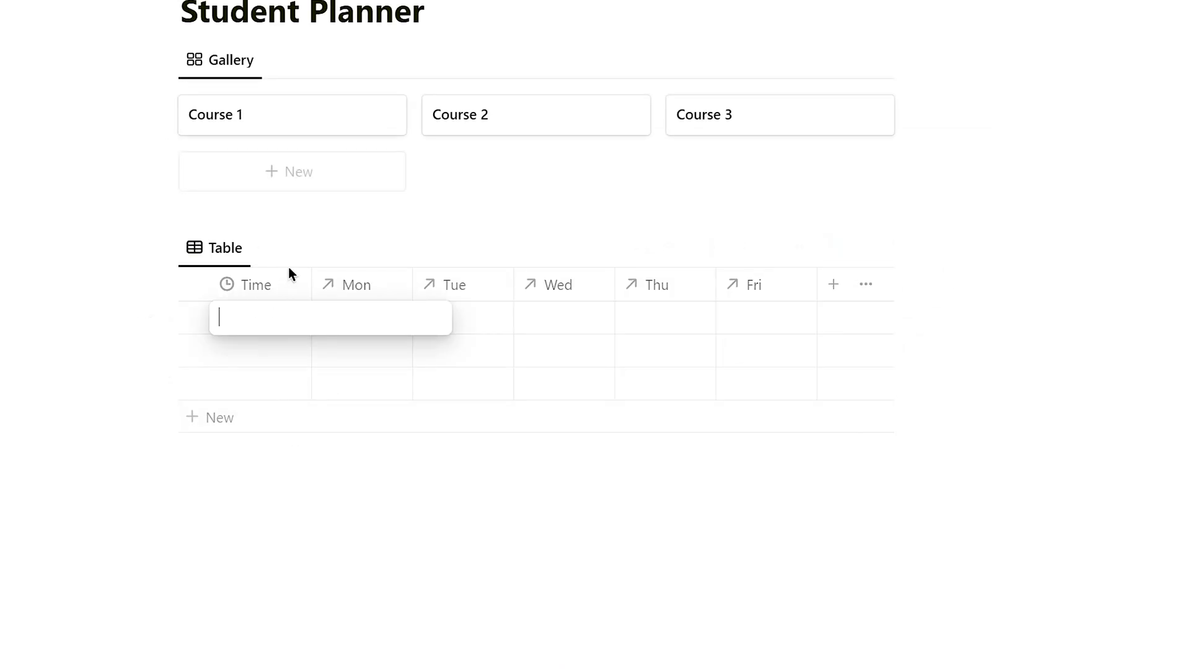
text(9:00 - 10:00)
key(Return)
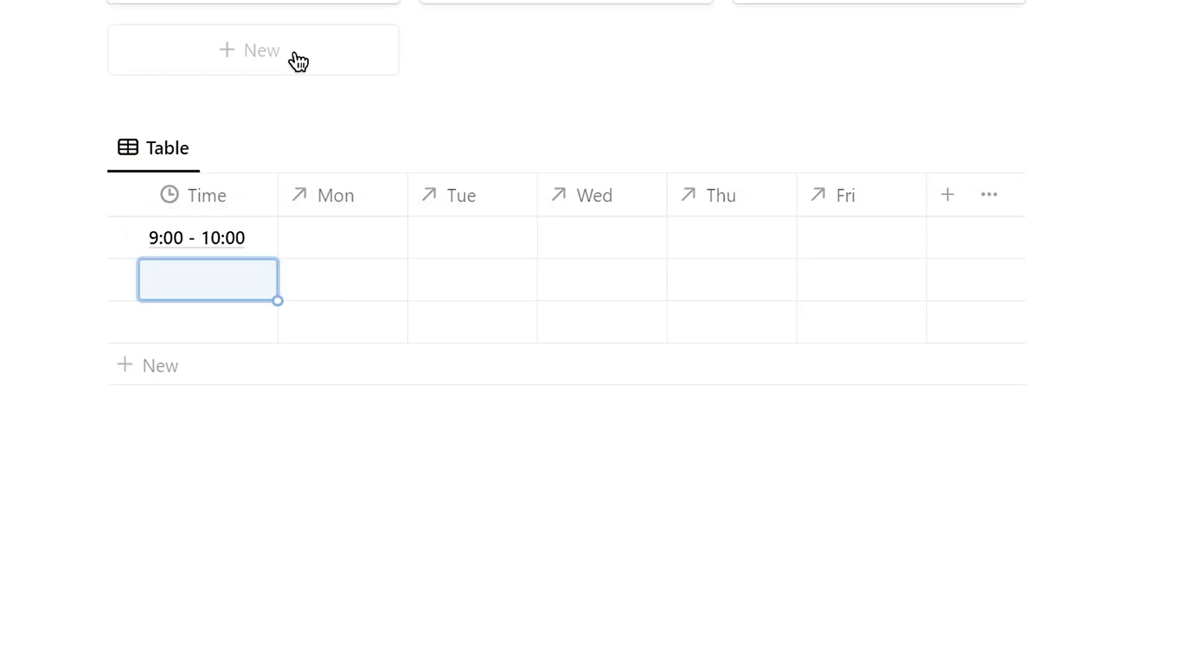
text(10:00 - 11:00)
key(Return)
text(11:00 - 12:00)
key(Return)
click(234, 357)
text(12:00 -=)
key(BackSpace)
key(BackSpace)
text(13:00)
key(Return)
click(964, 147)
text(13:00 - 14:00)
key(Return)
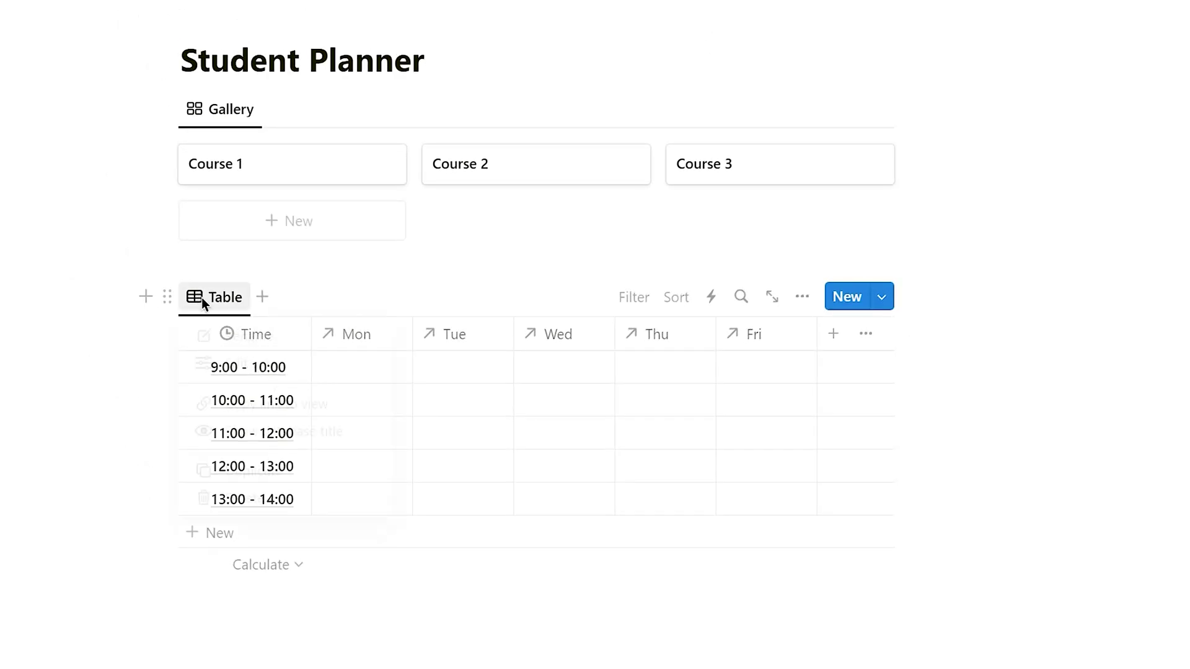
Step: Rename the table view to Timetable with a clock icon
click(193, 248)
click(249, 291)
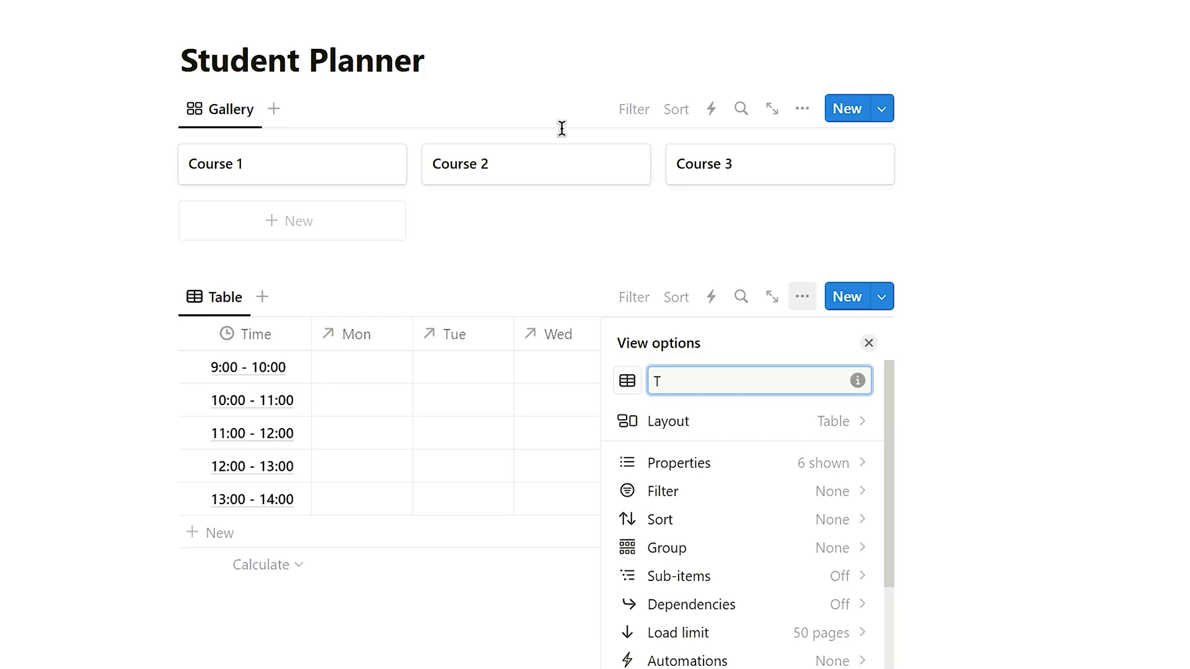
text(Timetable)
click(627, 381)
click(513, 149)
click(276, 267)
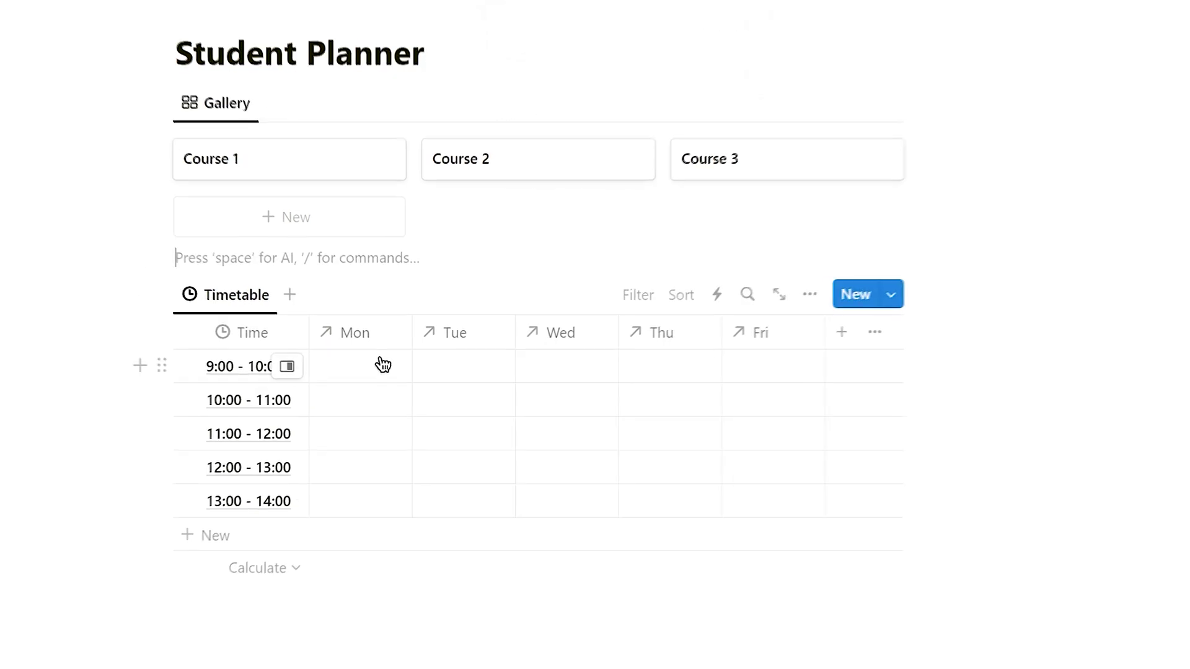
Step: Link Course 1 to Mon 9:00, Course 2 to Tue 10:00, Course 3 to Wed 11:00
click(381, 365)
click(423, 440)
click(474, 407)
click(556, 502)
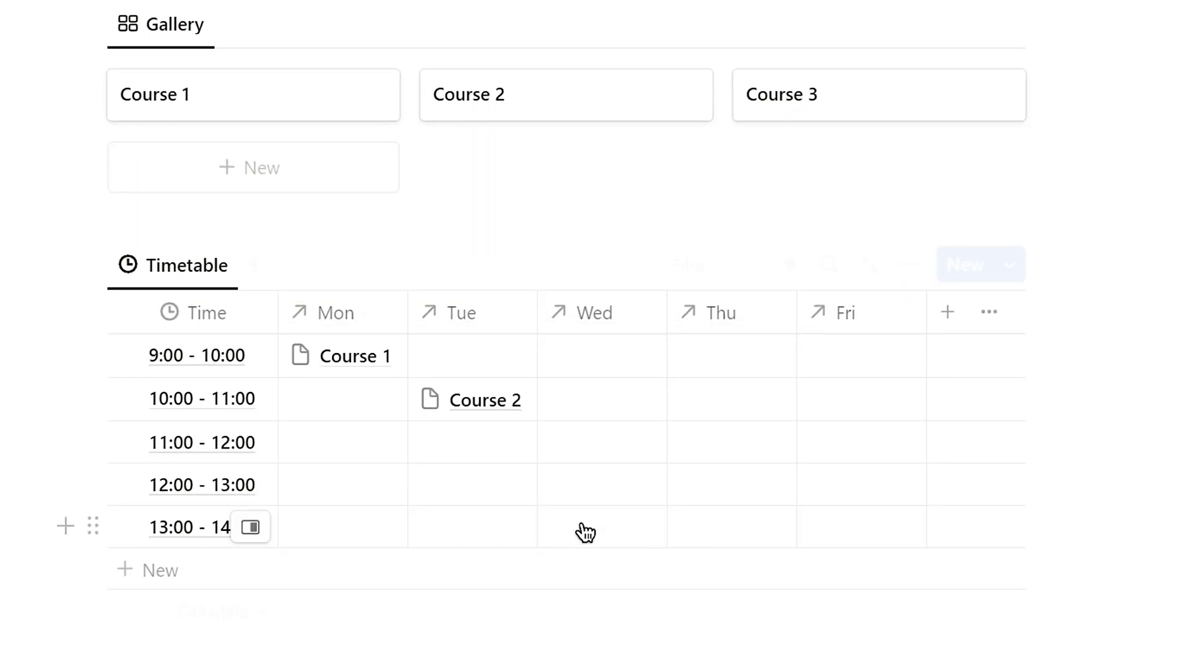
click(585, 442)
click(682, 613)
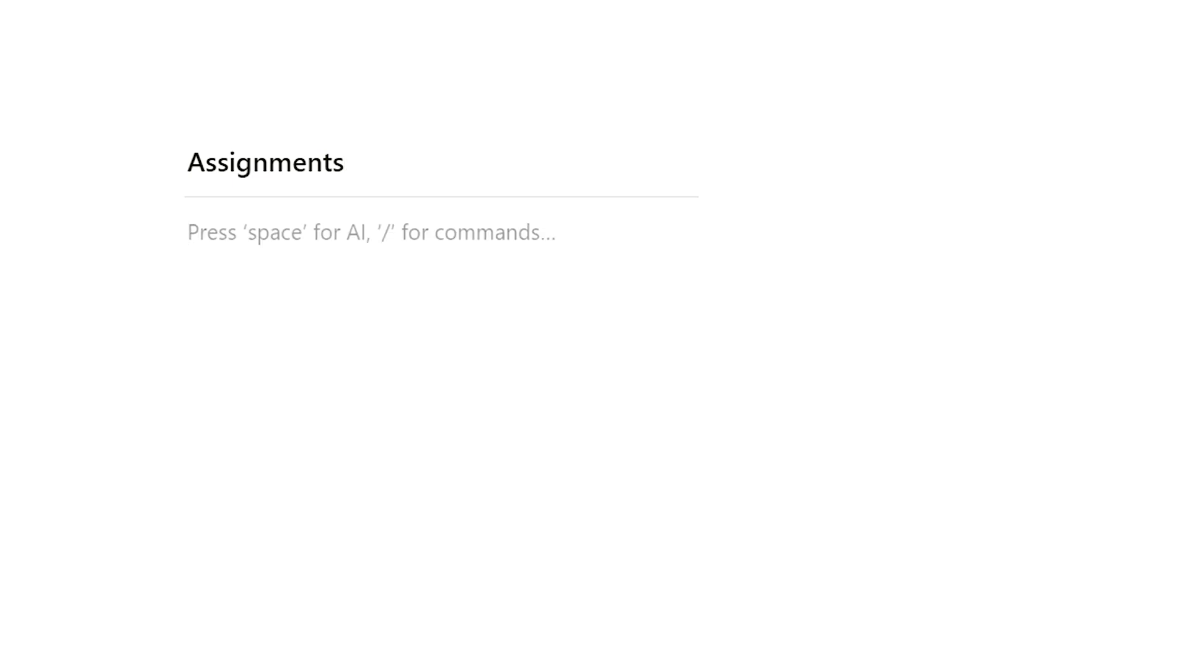
Step: Under the Assignments divider, add a to-do line beginning 'Compu'
text(/todo)
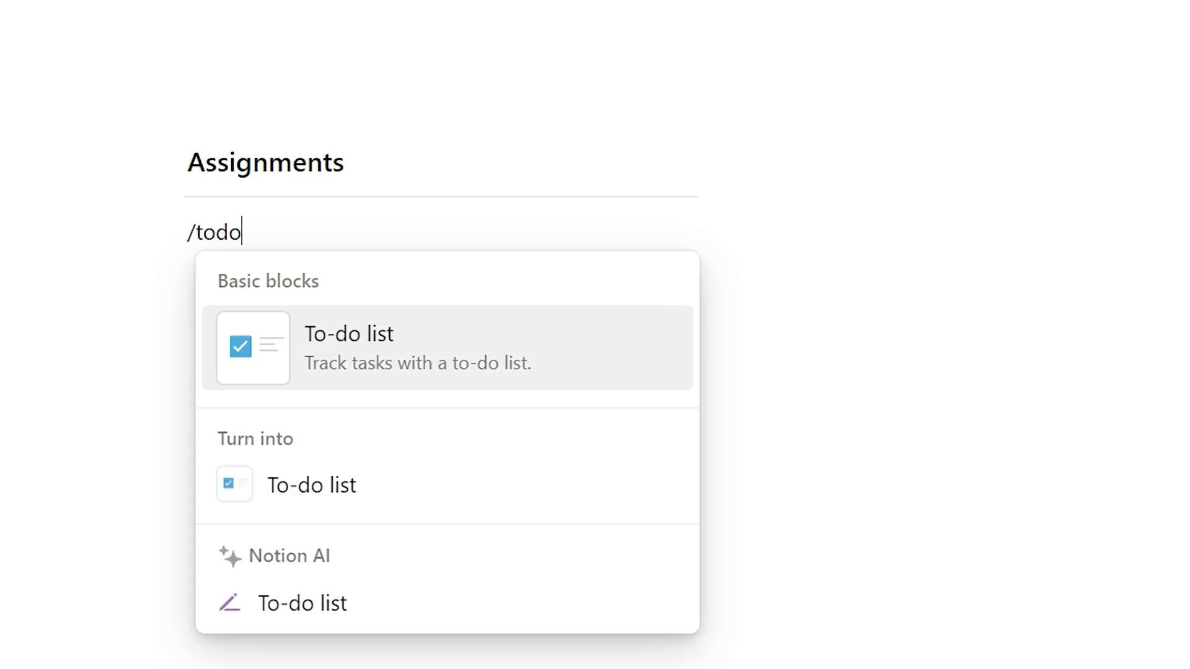
key(Return)
key(BackSpace)
text([])
text(Computer Science)
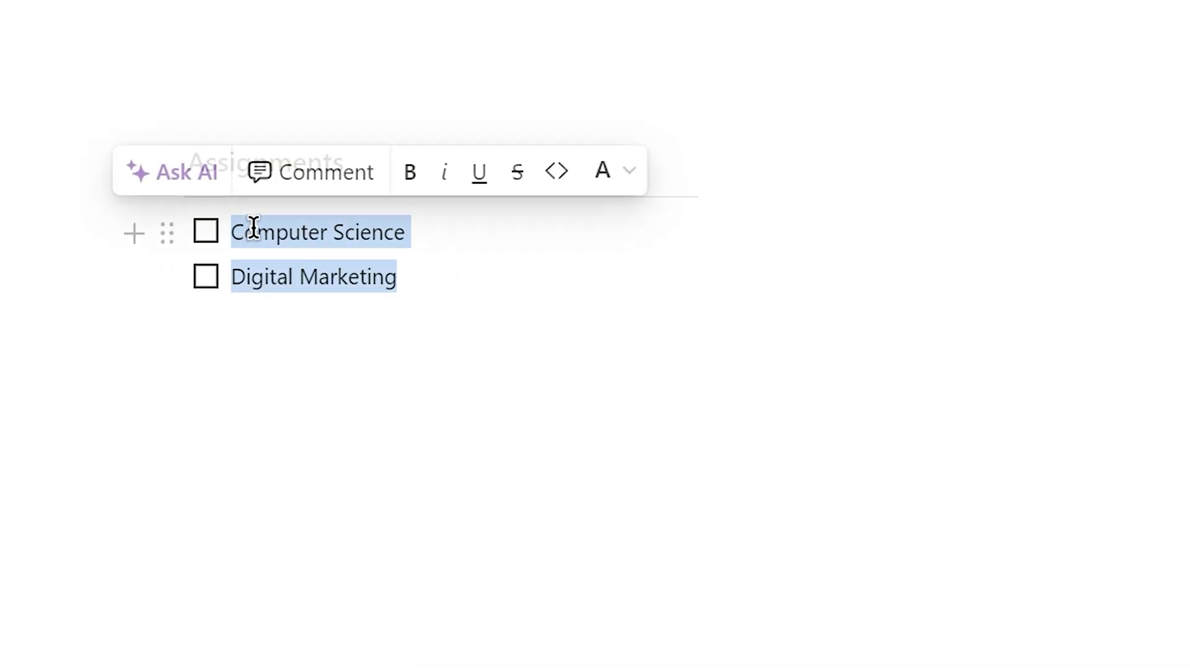
Step: Bold both to-do lines, then select them for removal
click(409, 180)
click(492, 271)
drag(492, 271, 231, 232)
Step: Replace the to-do lines with a New Assignment button that inserts blocks above itself
key(BackSpace)
key(BackSpace)
text(/but)
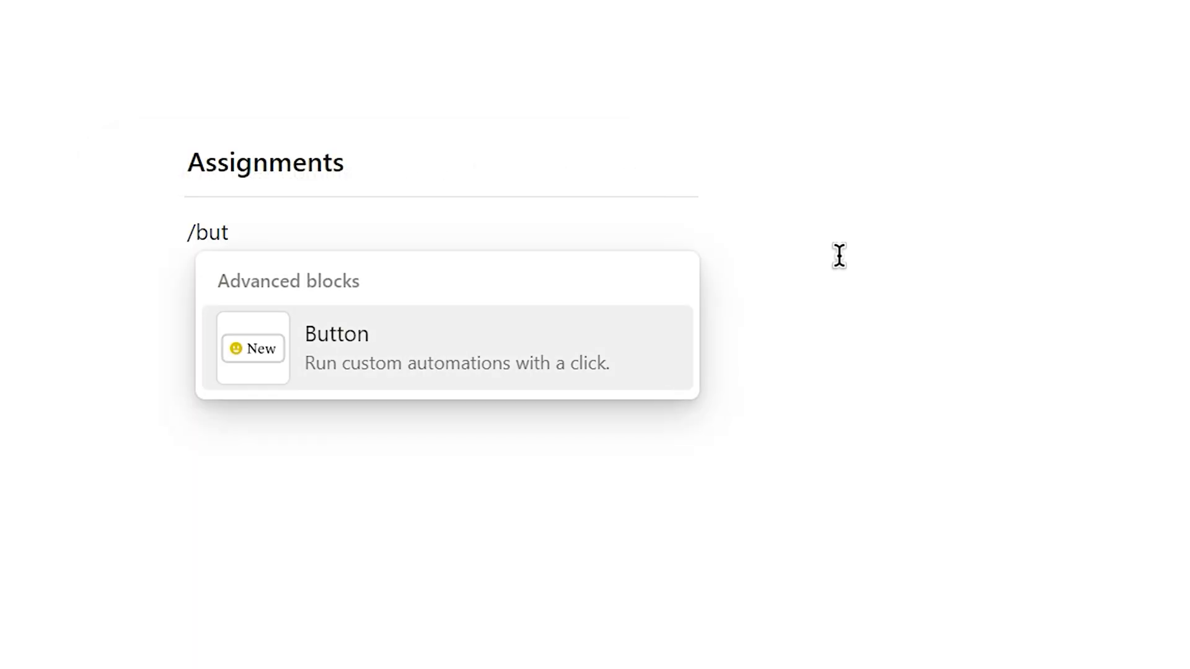
click(608, 341)
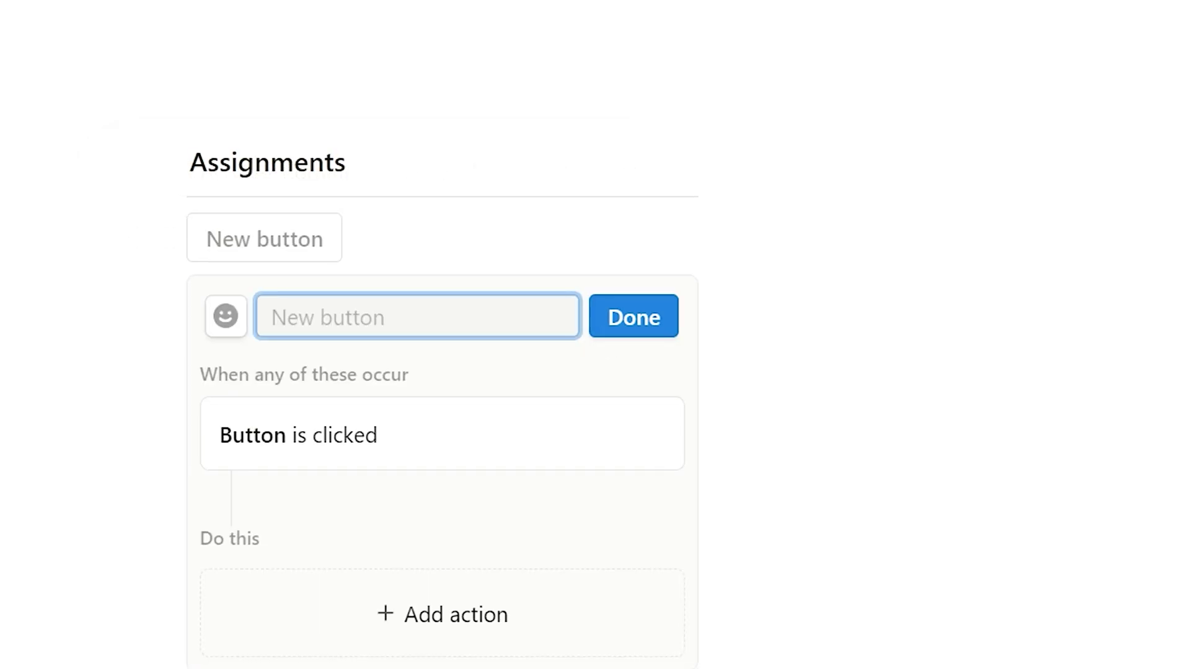
click(464, 626)
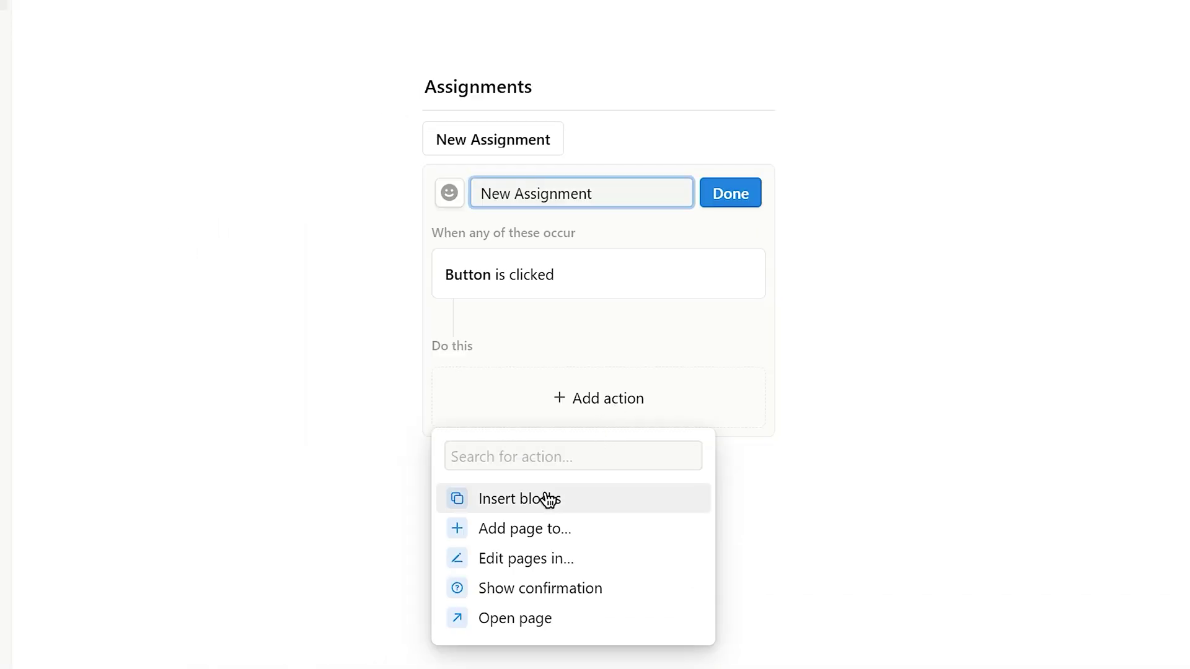
click(548, 499)
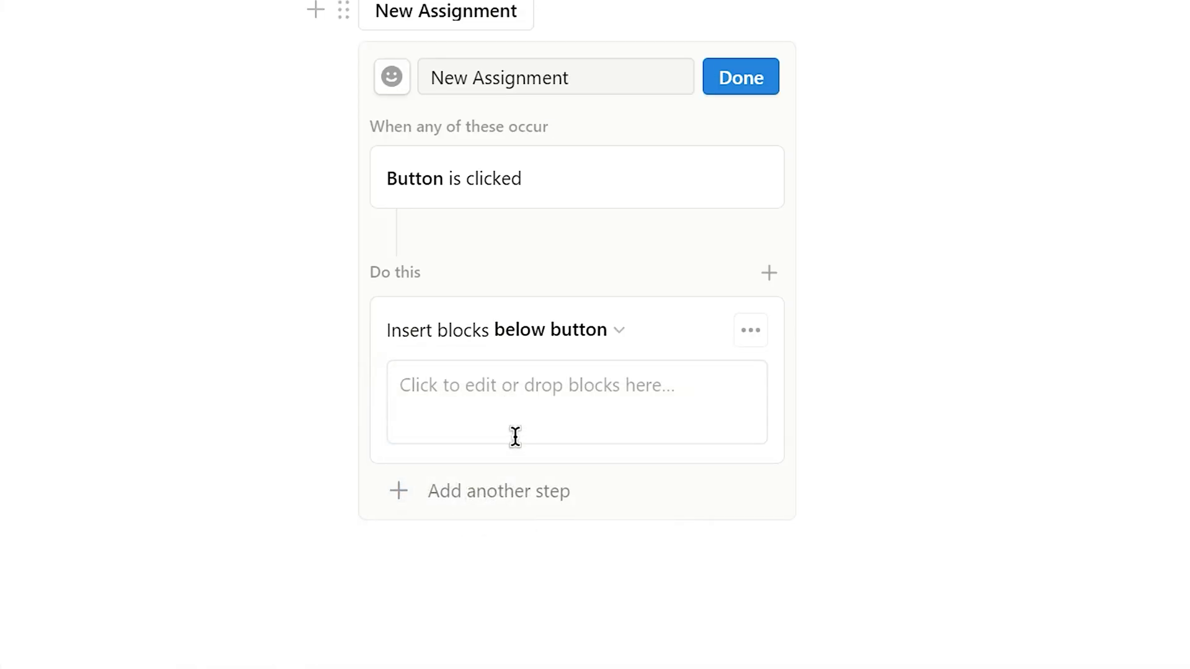
click(589, 333)
click(503, 376)
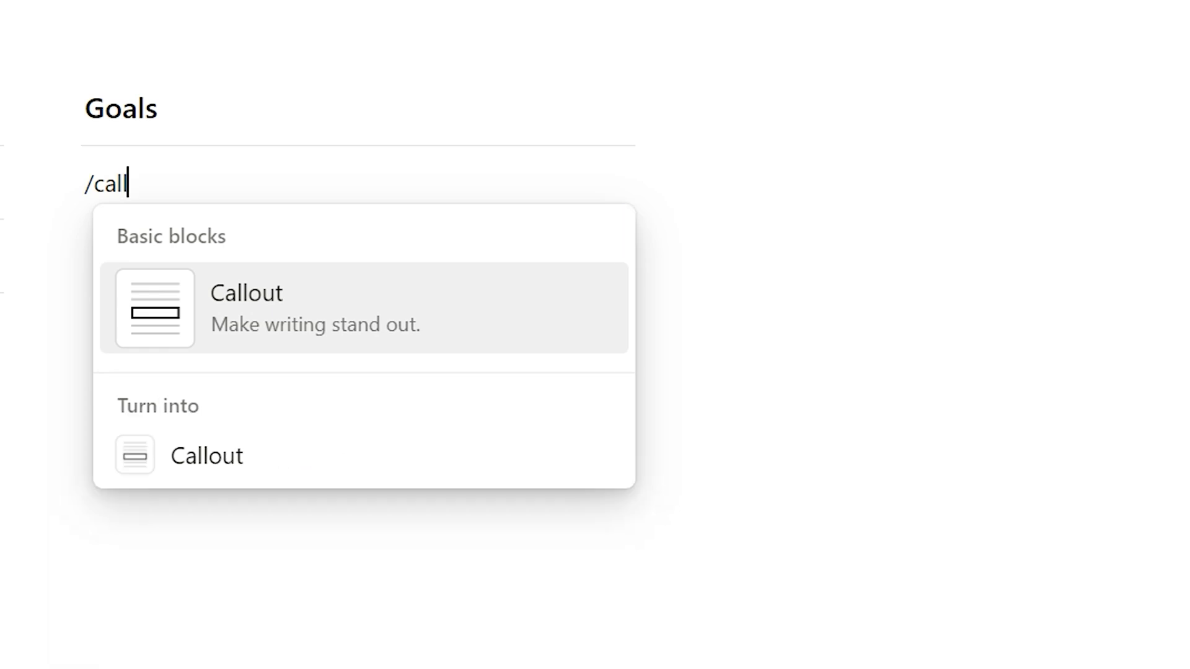
Step: Make 'GPA 80%' a callout with a pasted numbered-circle image icon, then start a second 'Write' callout with a 2 icon
key(Return)
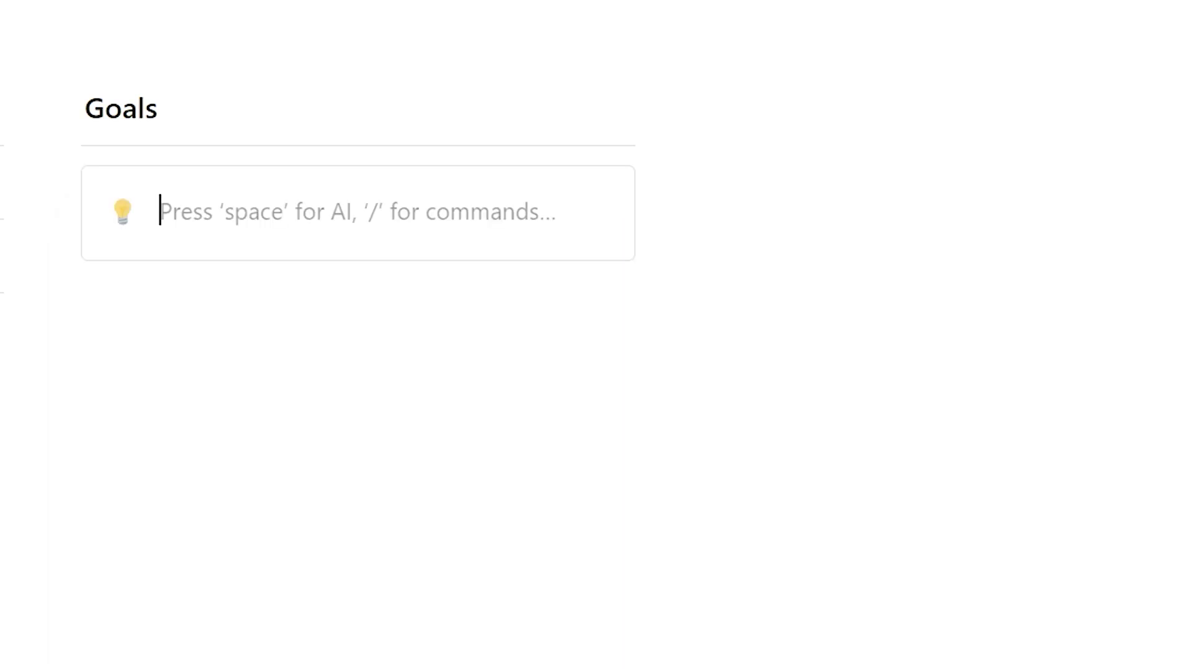
click(123, 211)
click(276, 271)
text(https://img.icons8.com/ios/250/000000/1-circle.png)
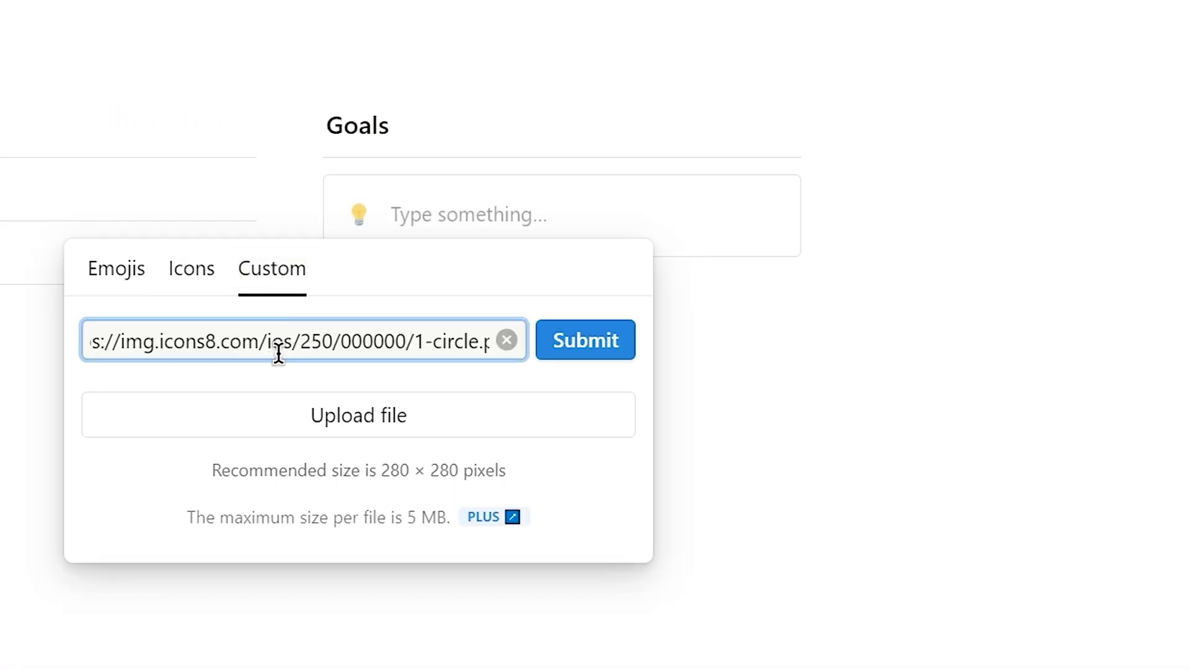
click(582, 341)
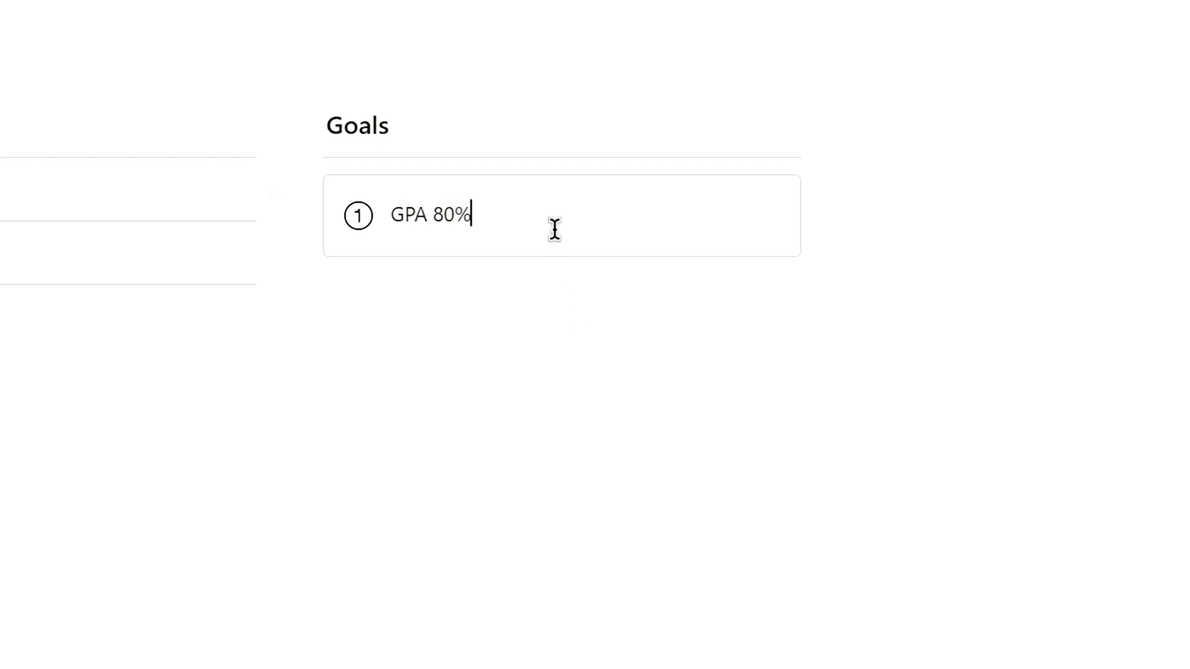
key(Return)
click(353, 312)
text(Write a diary every day)
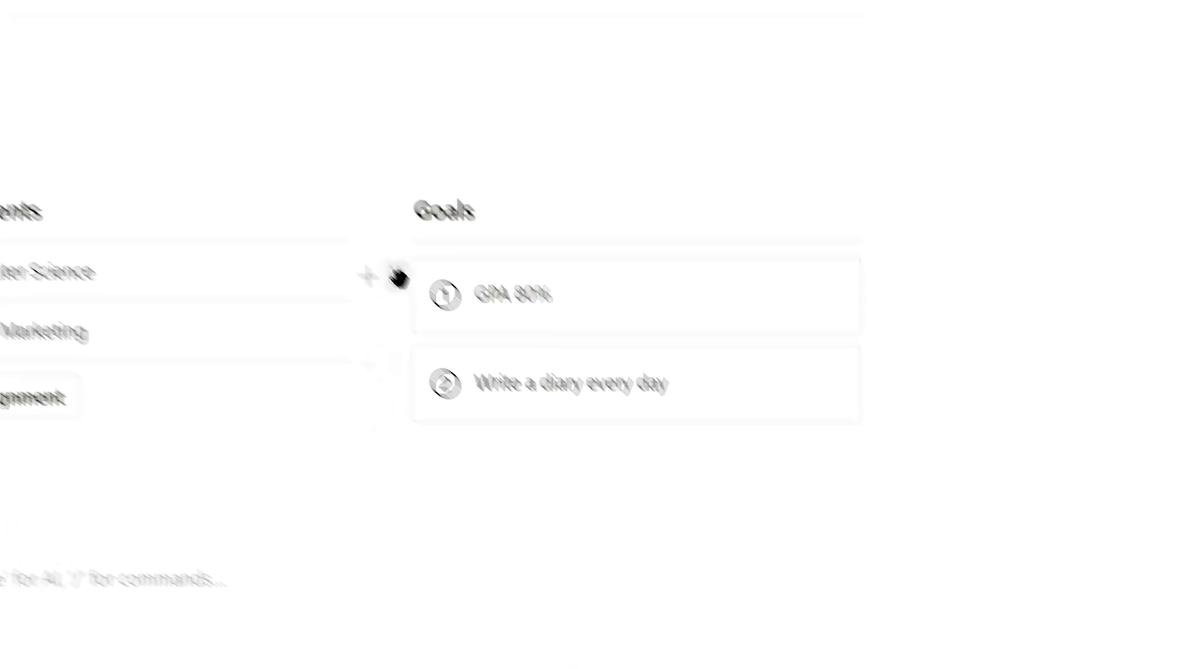
Step: Try yellow text on the GPA 80% callout, undo it, and start a new line below the goals
click(312, 208)
mouse_move(250, 373)
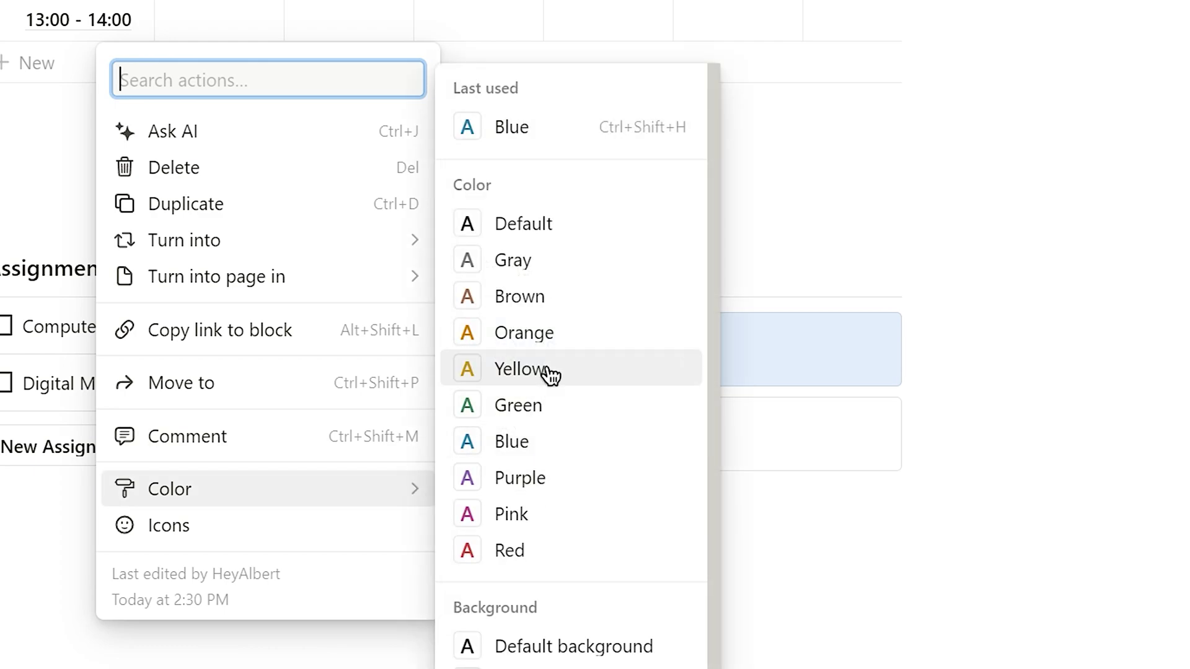
click(550, 370)
click(459, 348)
mouse_move(393, 493)
key(ctrl+z)
key(Escape)
click(542, 667)
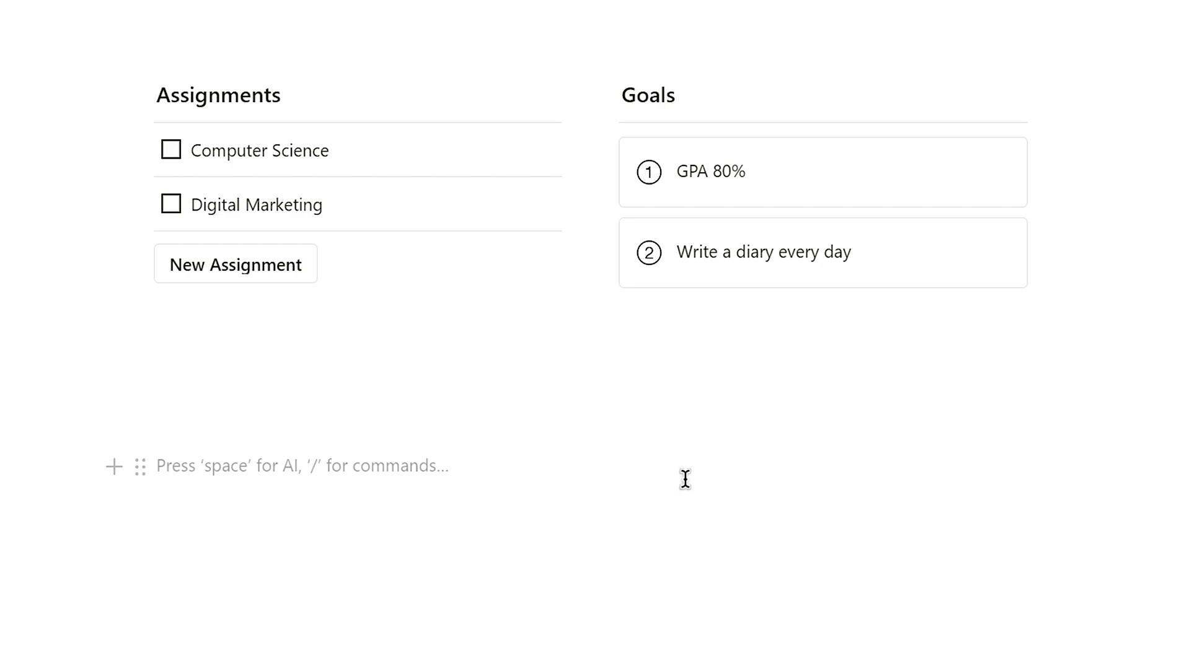
Step: Scroll down to the tasks and mark Task 4, Task 3 and Task 2 as completed
scroll(685, 479, down, 3)
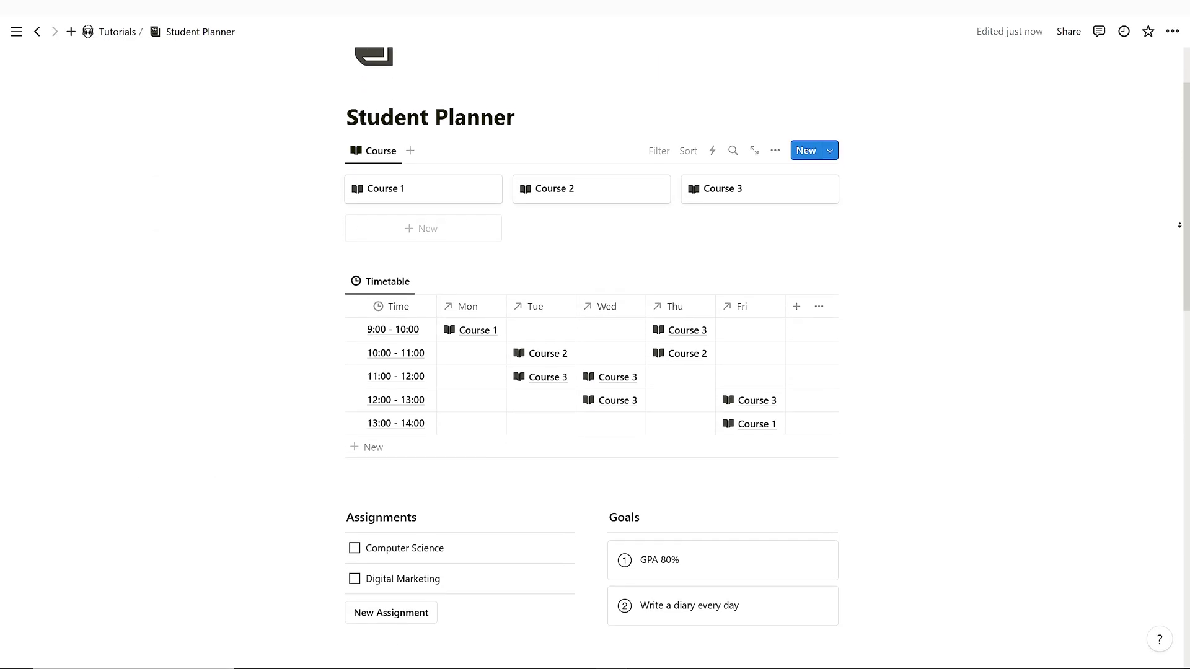
scroll(594, 356, down, 3)
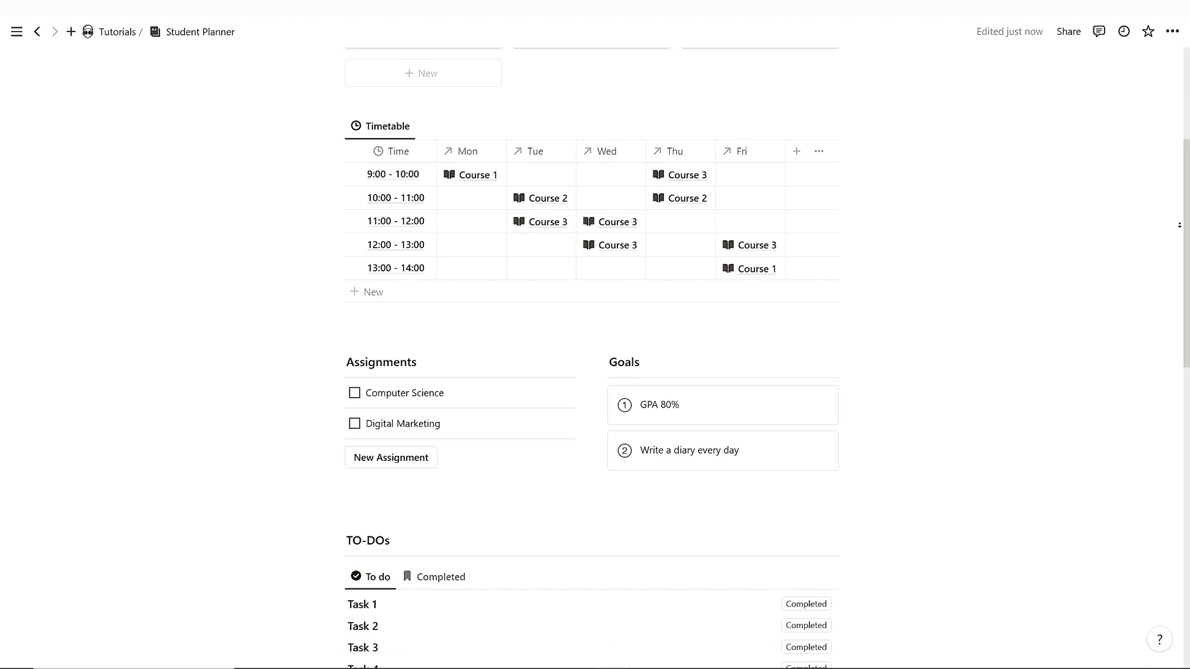
scroll(594, 356, down, 2)
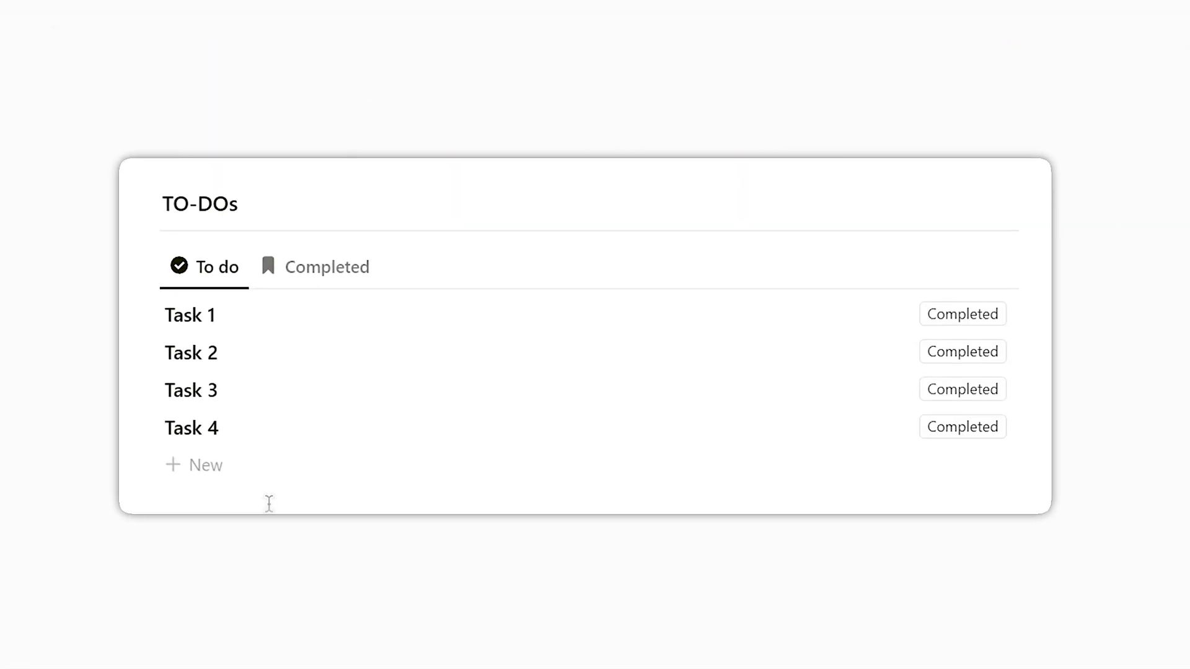
click(971, 393)
click(967, 391)
click(965, 354)
Step: In the Completed view, send Task 2 and Task 3 back to the to-do list
click(335, 268)
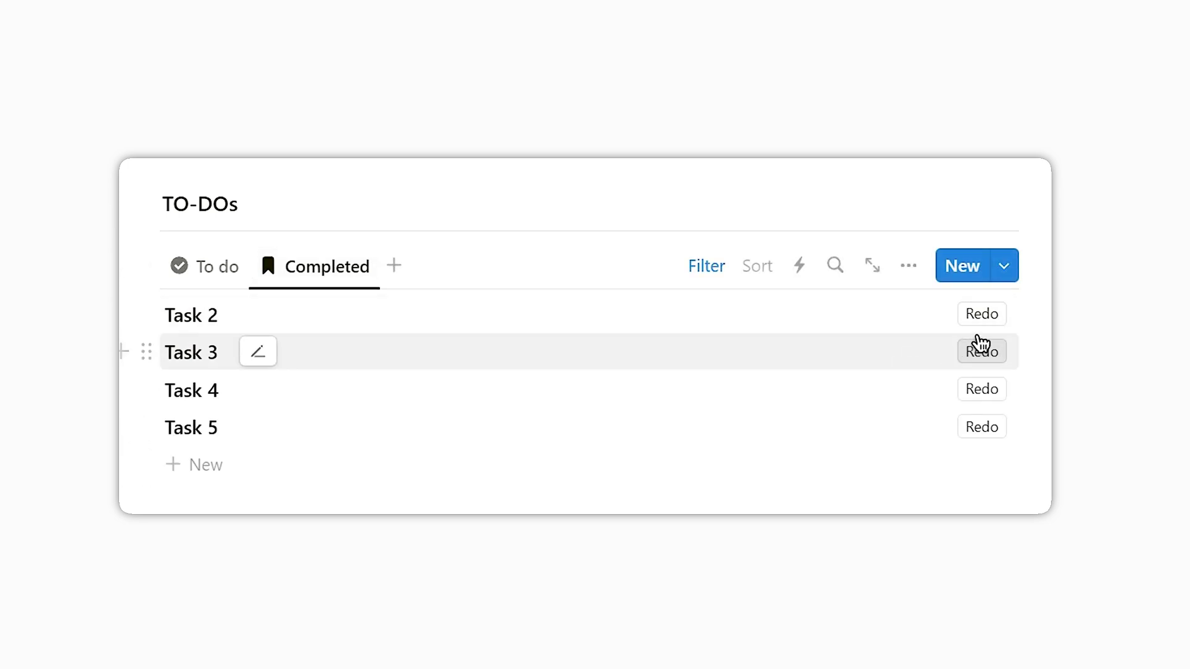
click(980, 316)
click(980, 319)
Step: Insert an inline table database with /data and hide its title
text(/data)
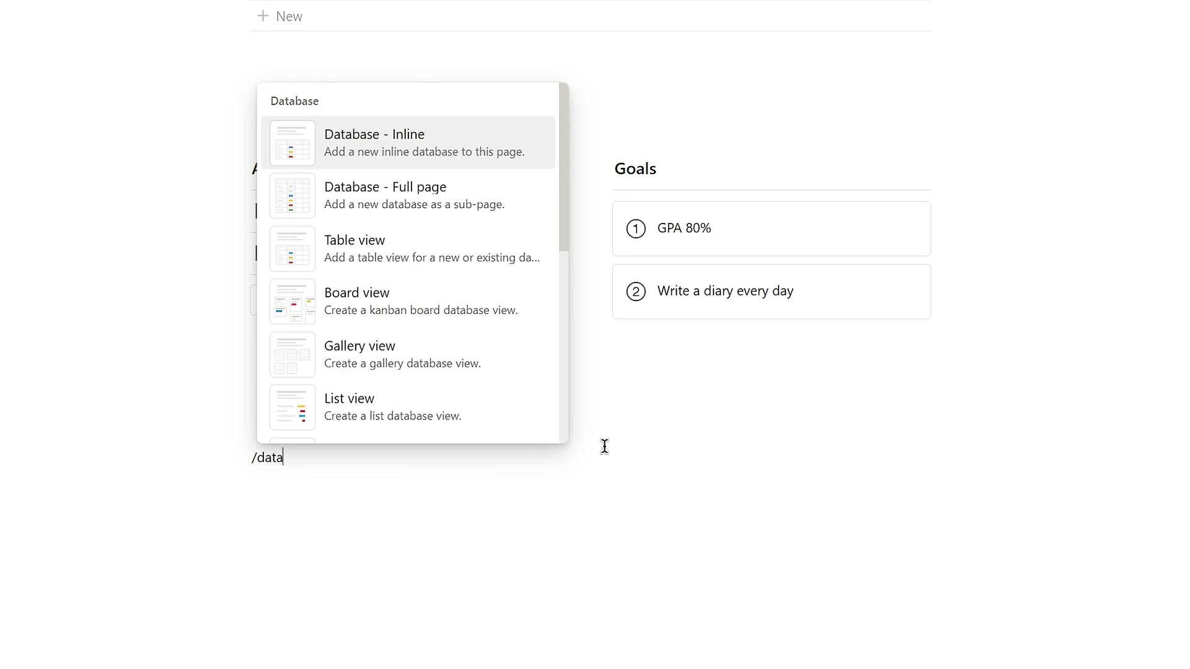
key(Return)
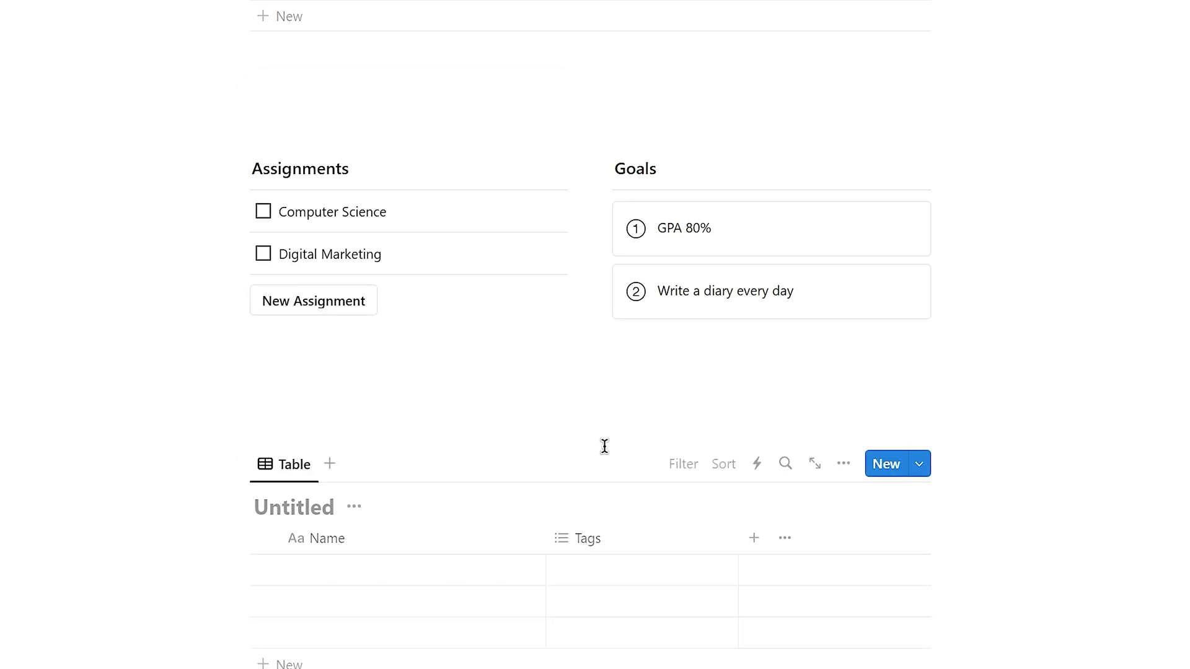
scroll(604, 446, down, 6)
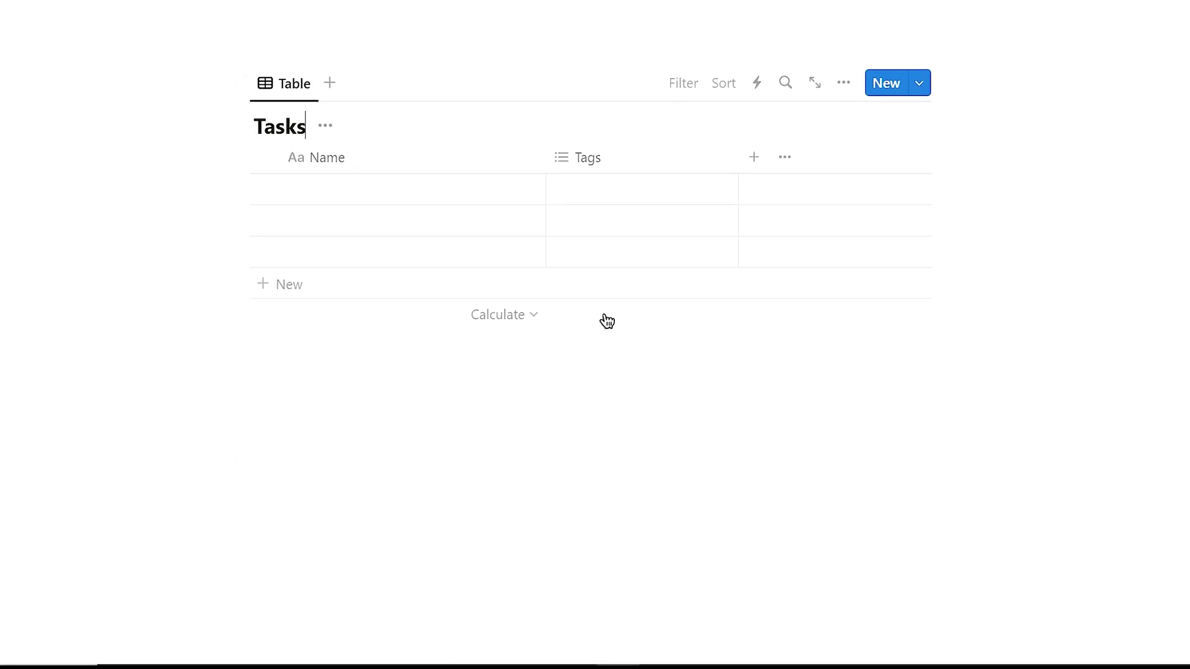
click(325, 125)
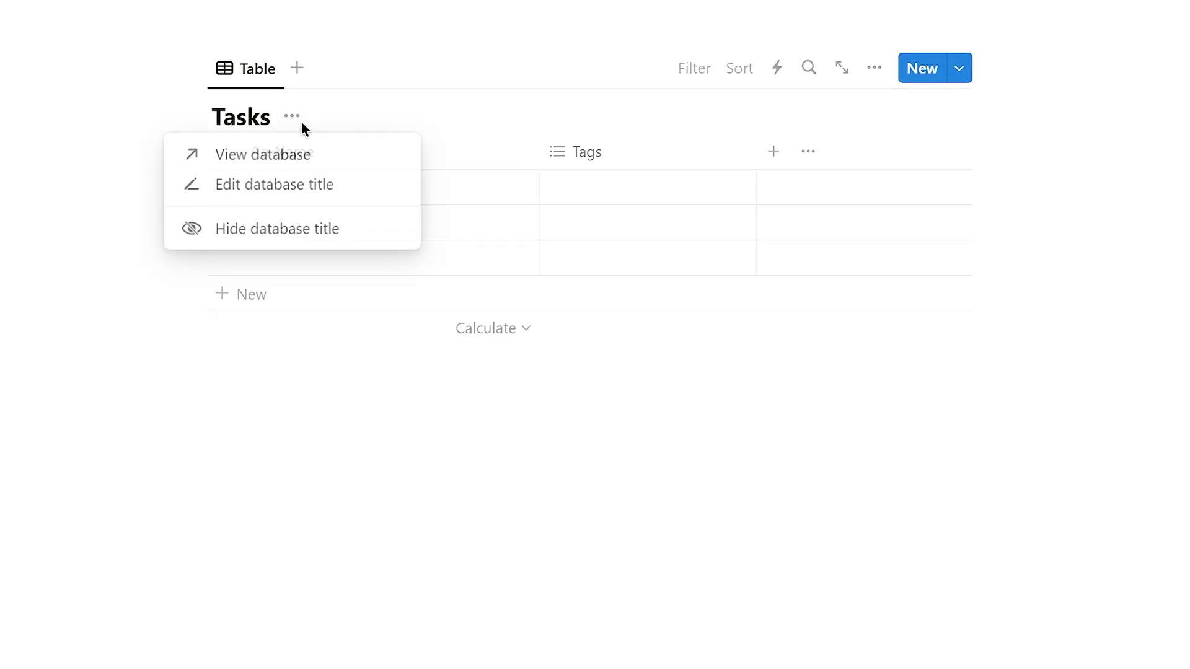
click(304, 232)
Step: Delete the Tags property and rename Name to 'Tasks' with a checklist icon
click(595, 159)
click(609, 499)
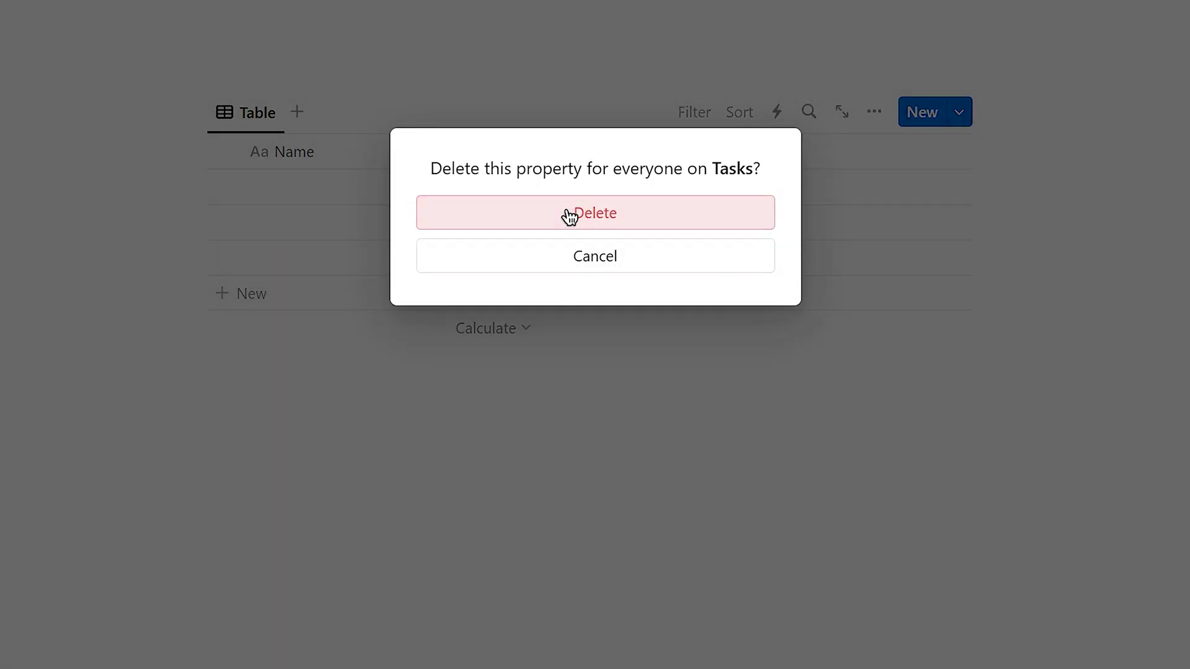
click(569, 217)
click(471, 149)
text(Tasks)
click(263, 197)
text(t)
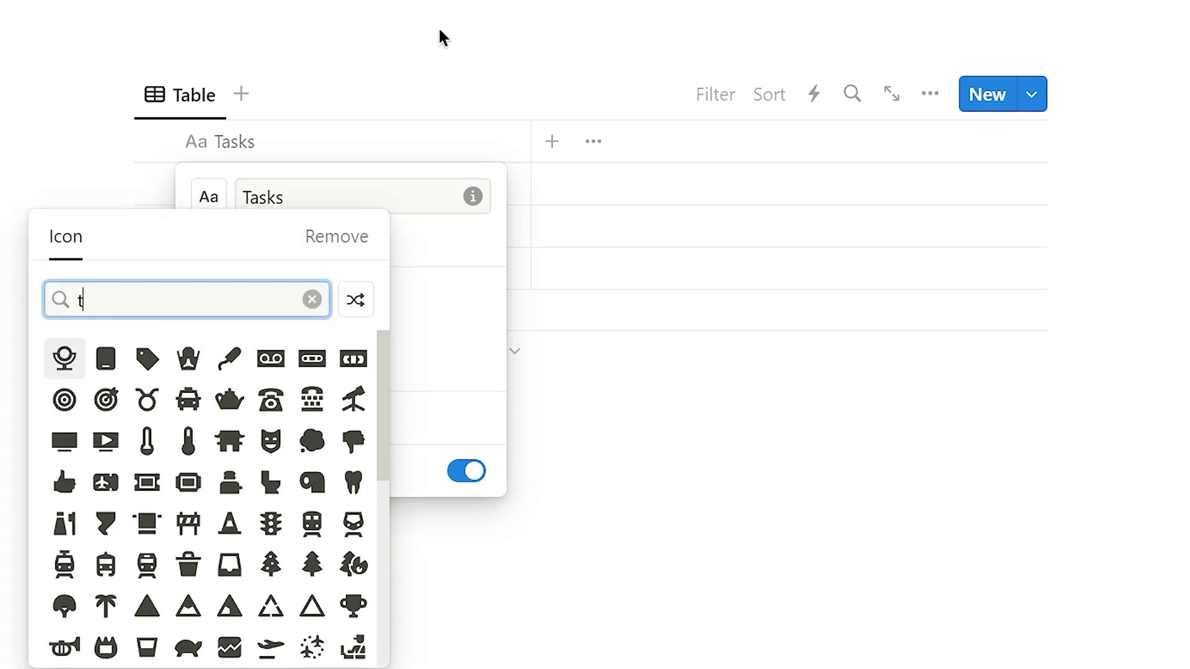
key(Return)
click(438, 26)
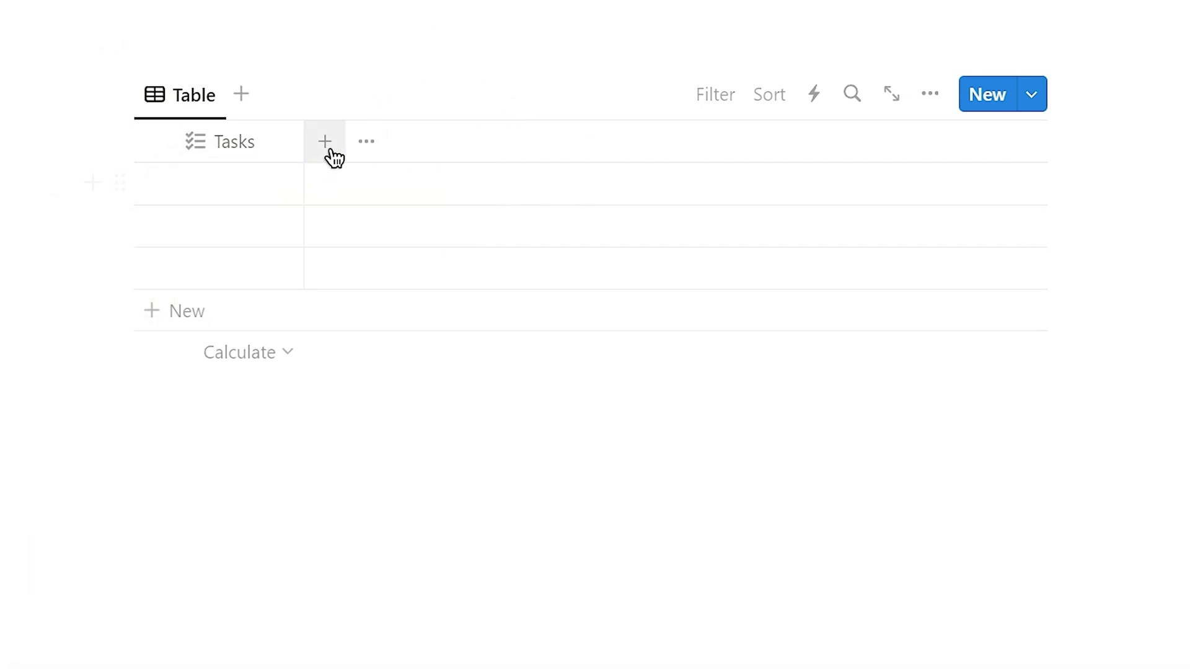
Step: Add a checkbox property named 'Completion'
click(325, 142)
text(check)
key(Return)
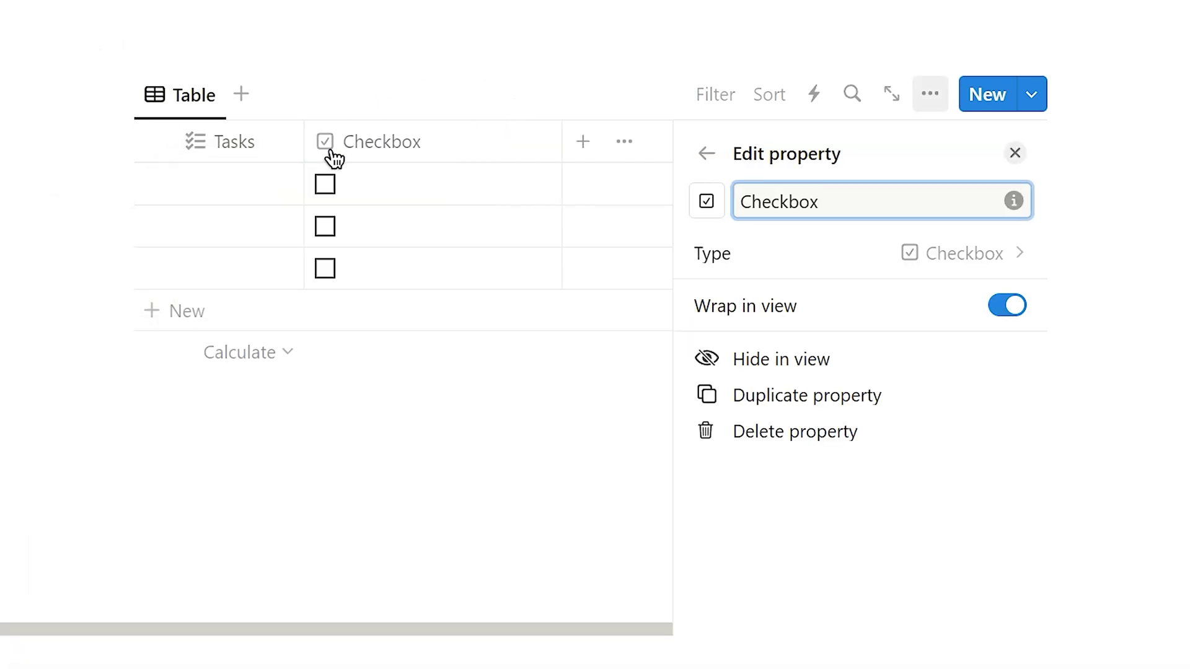
text(Completion)
key(Return)
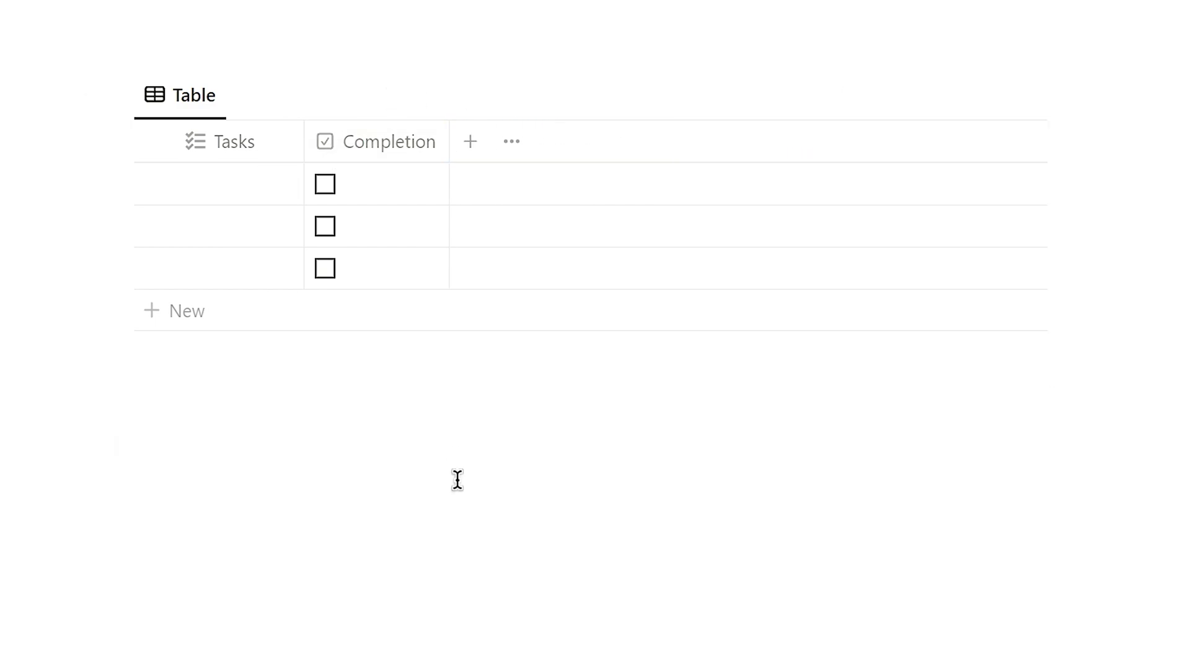
Step: Add two Button properties to the table
click(470, 142)
text(bu)
key(Return)
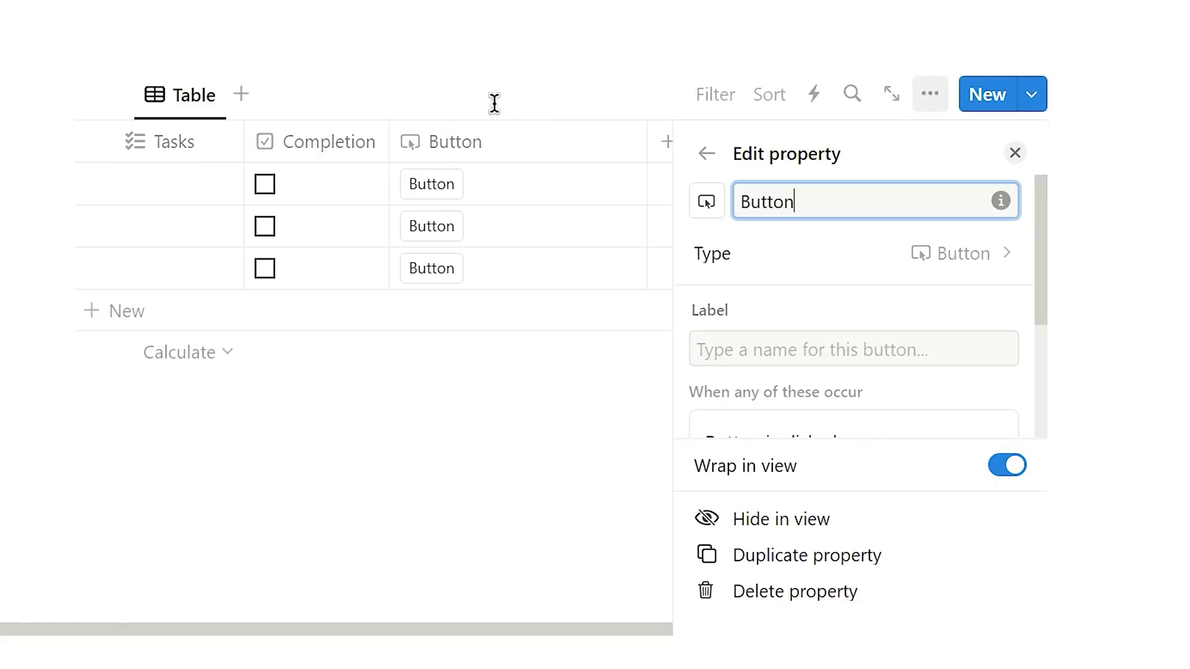
key(Return)
click(727, 141)
text(but)
key(Return)
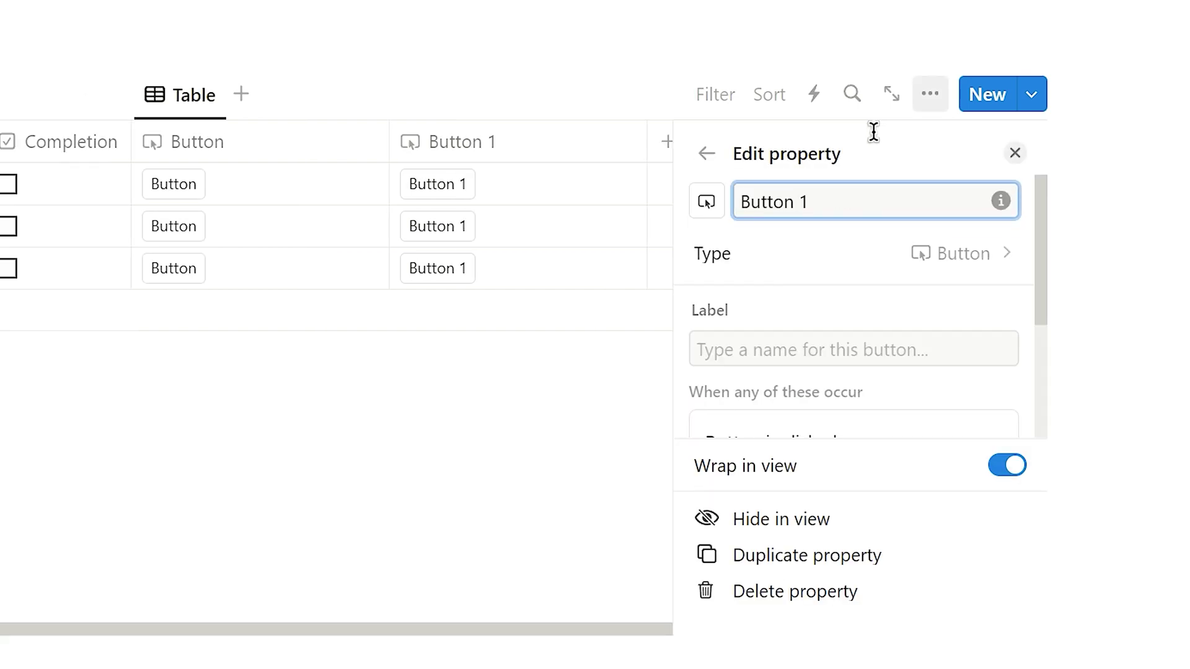
key(Escape)
Step: Rename the button columns to 'Completed' and 'Redo'
click(591, 148)
text(Completed)
key(Return)
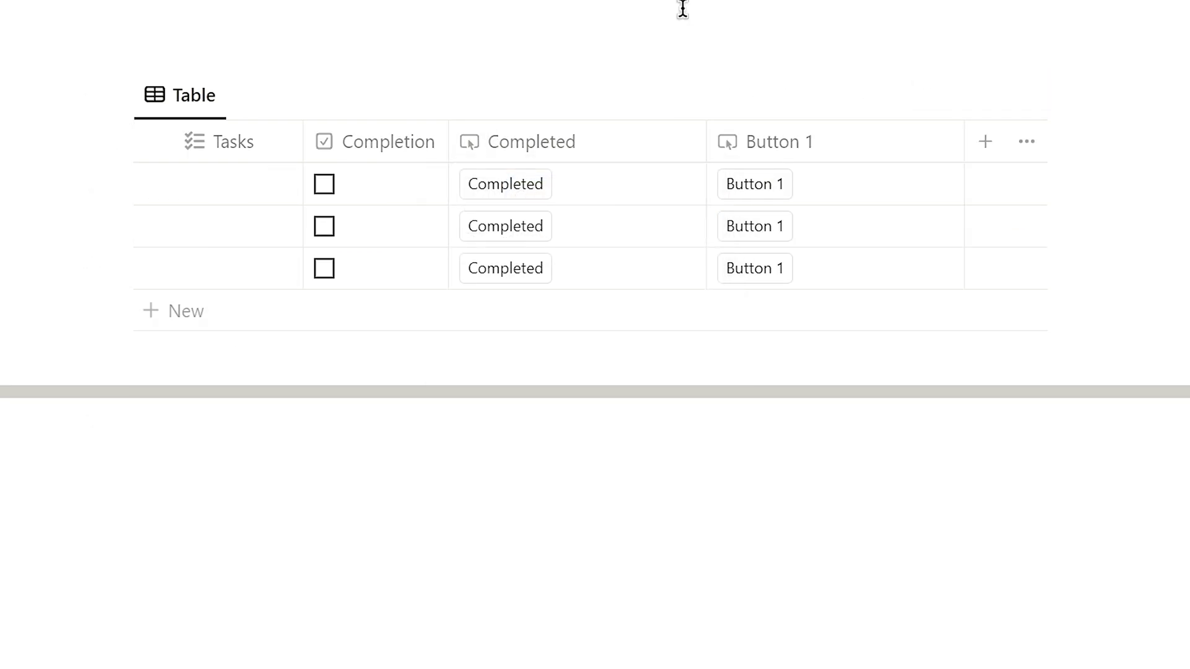
click(775, 141)
key(Return)
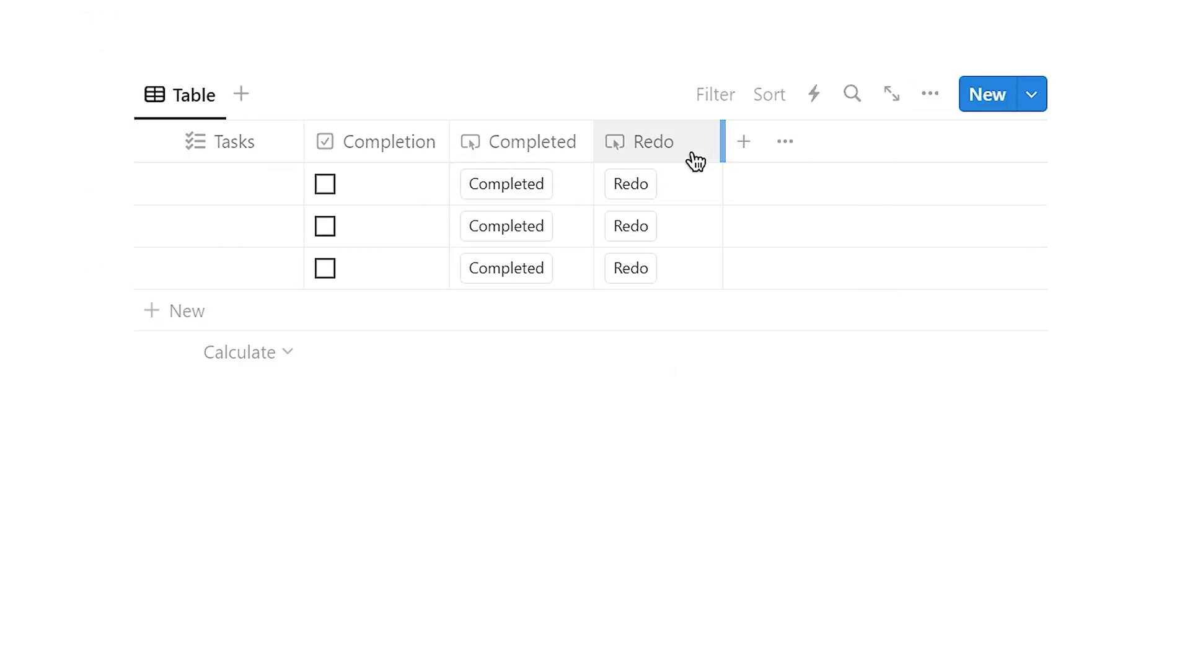
Step: Give the Completed button an 'Edit pages in' action that sets this page's Completion to Checked
click(576, 152)
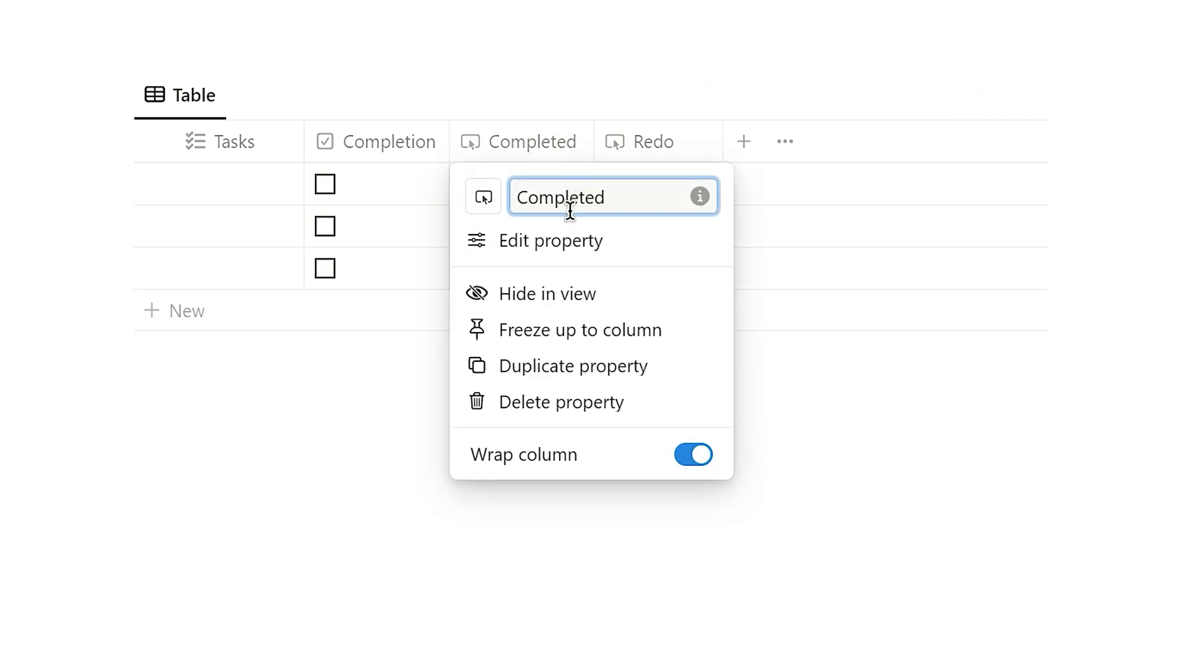
click(563, 241)
scroll(813, 308, down, 4)
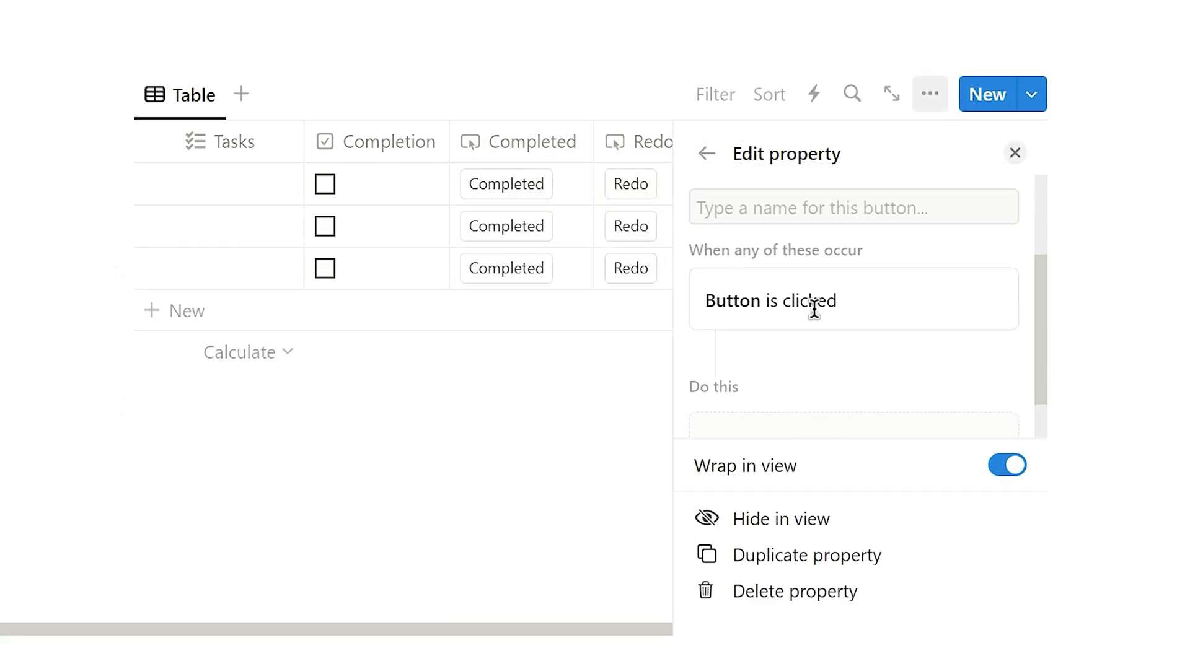
click(831, 379)
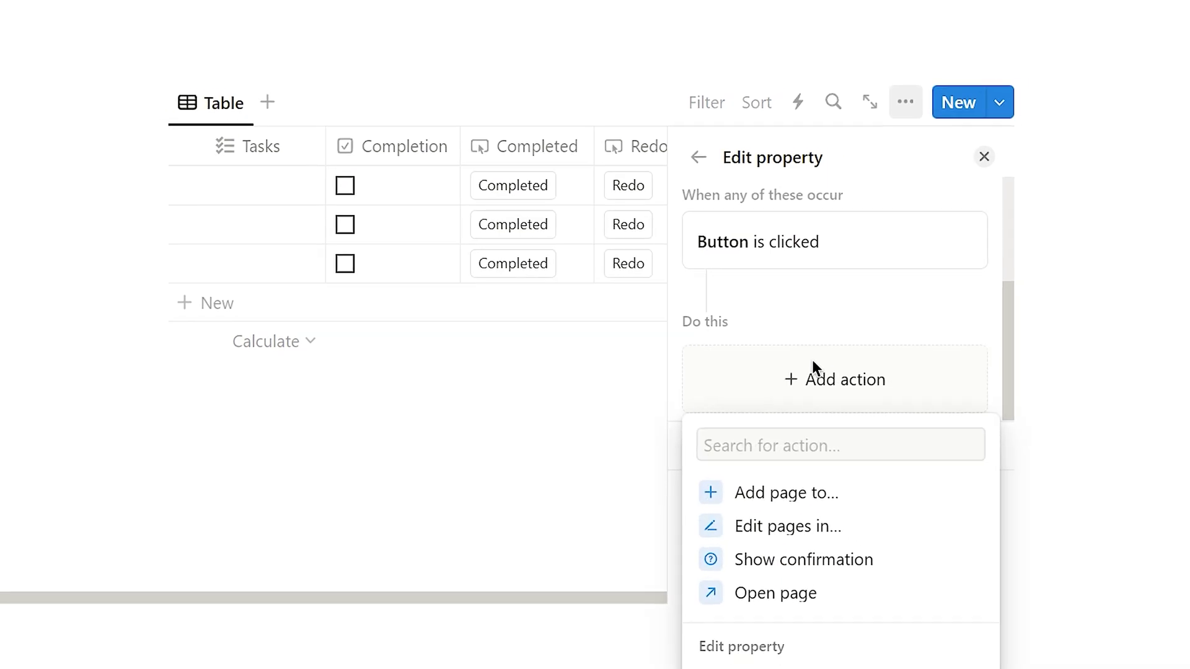
click(824, 552)
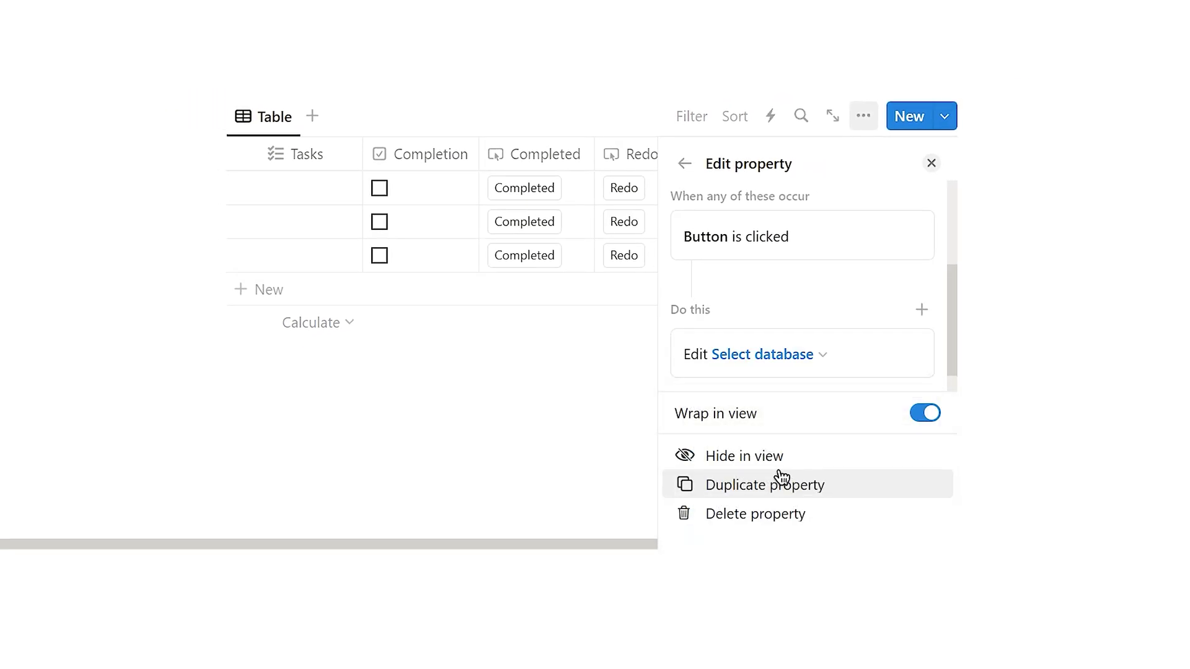
click(776, 355)
click(699, 12)
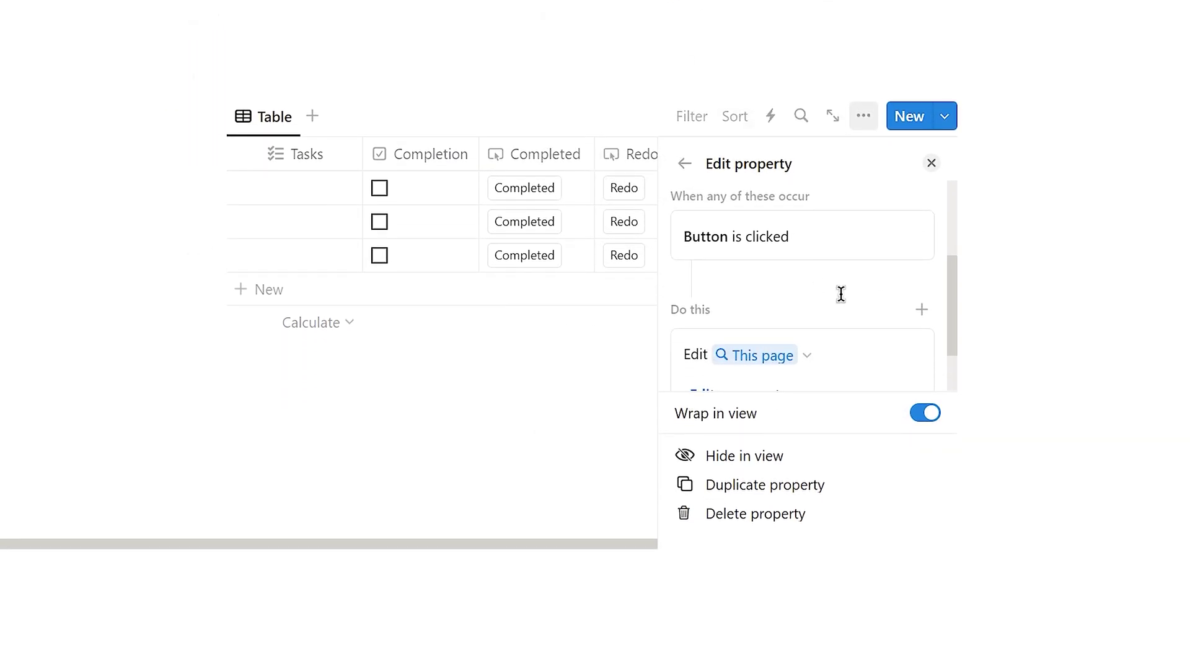
scroll(839, 386, down, 2)
click(760, 413)
click(644, 428)
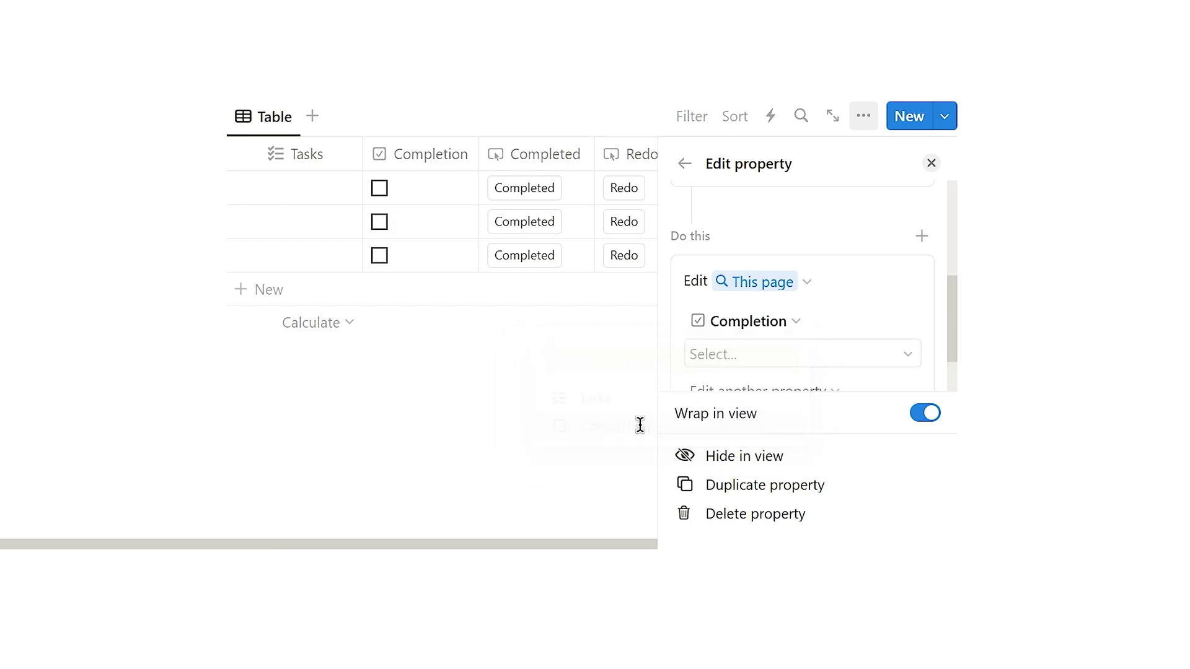
click(722, 354)
click(724, 456)
Step: Give the Redo button an 'Edit pages in' action that sets this page's Completion to Unchecked
click(601, 396)
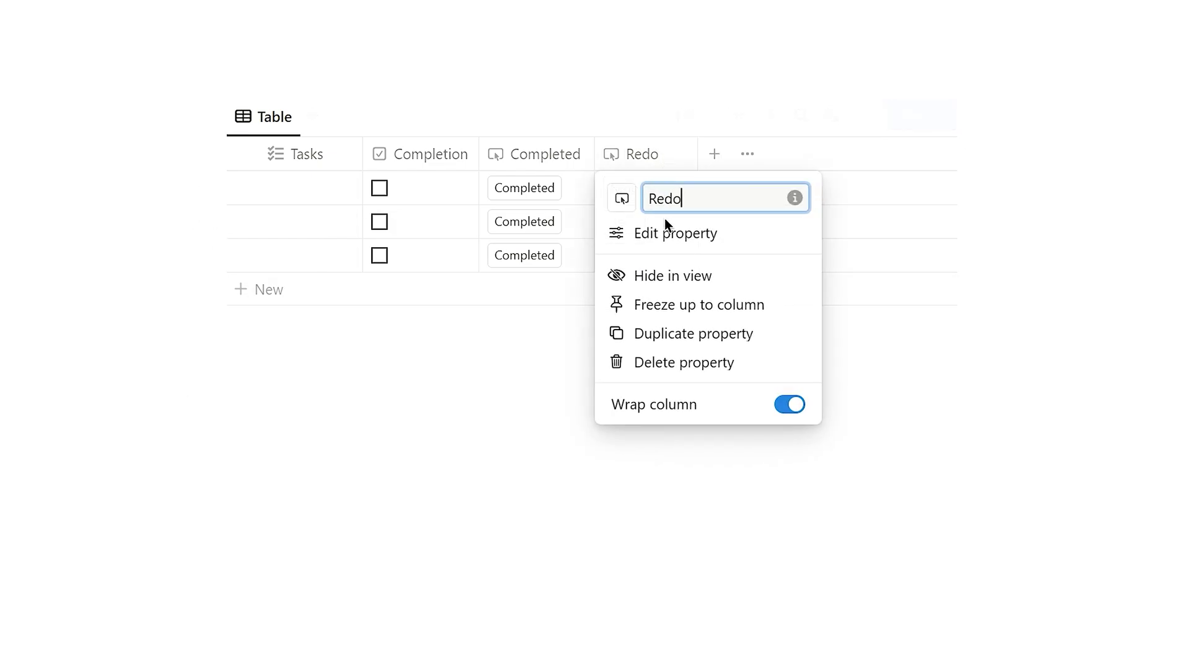
click(664, 232)
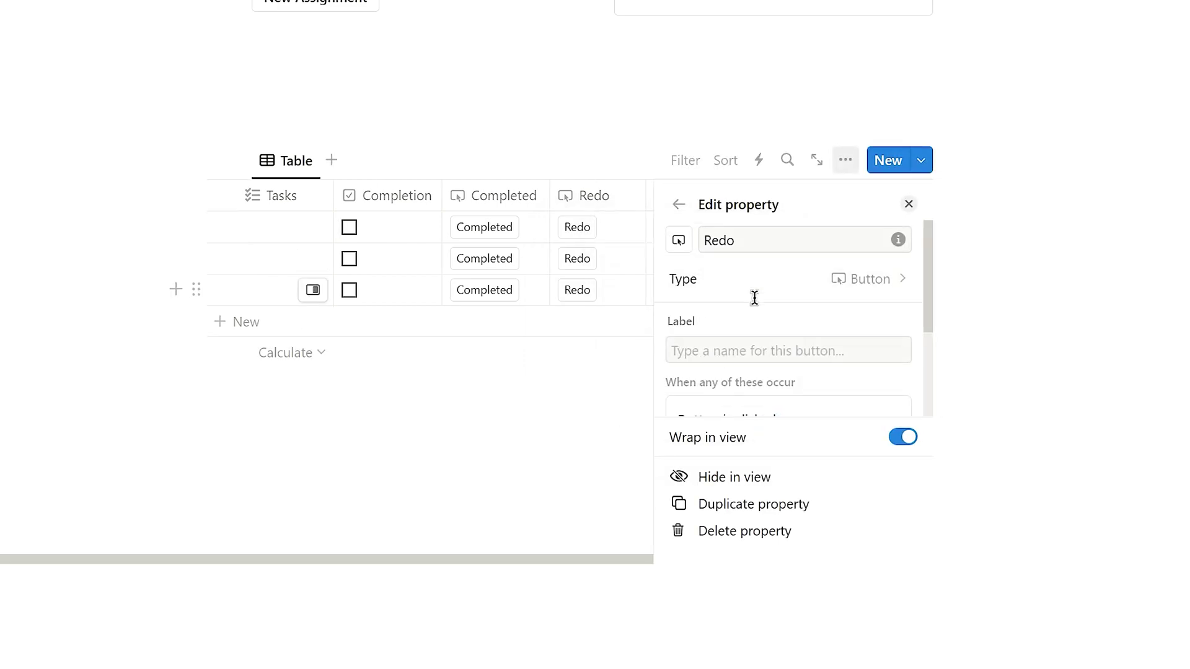
scroll(754, 298, down, 3)
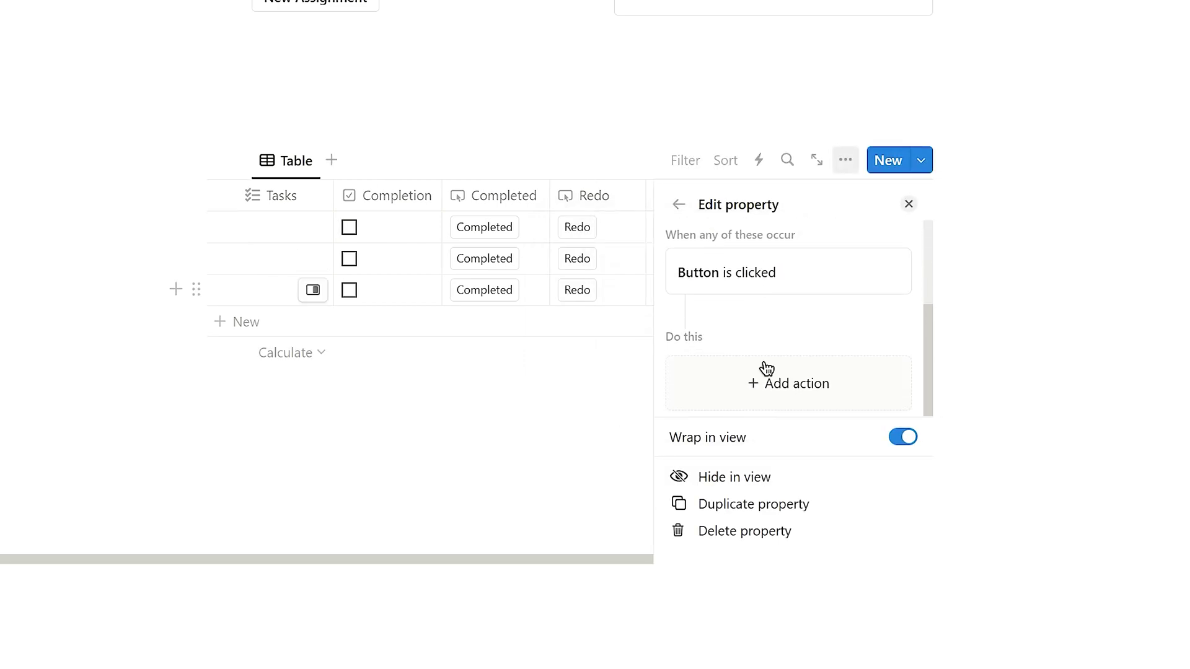
click(777, 402)
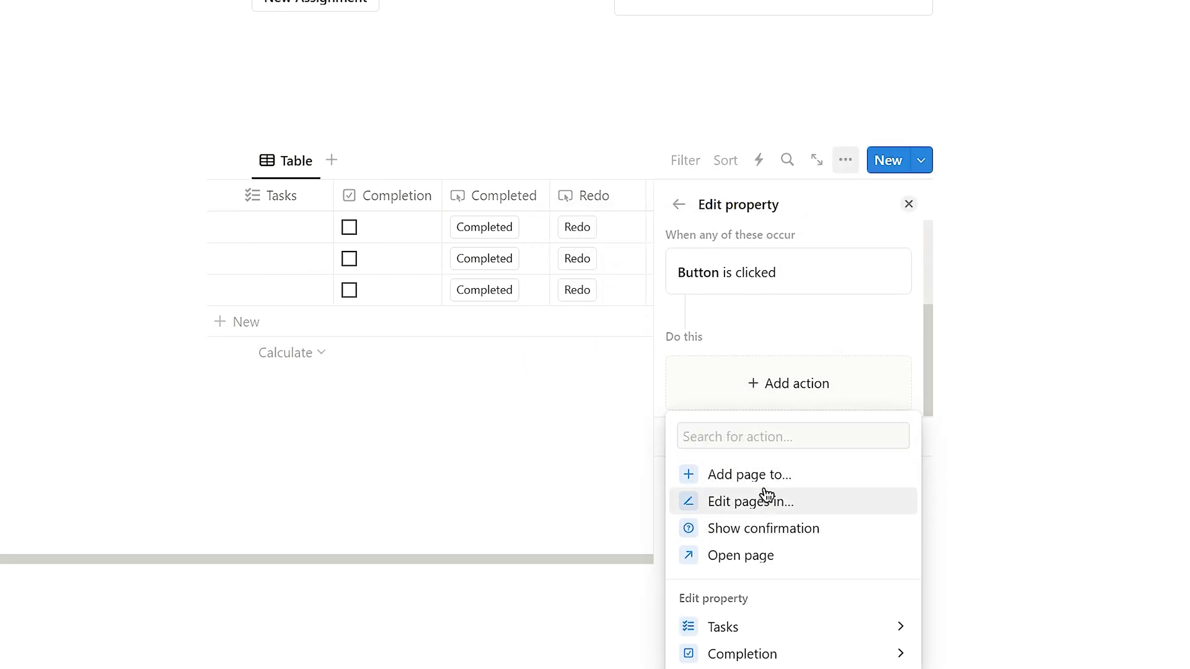
click(766, 498)
click(772, 384)
click(723, 66)
click(765, 360)
click(689, 451)
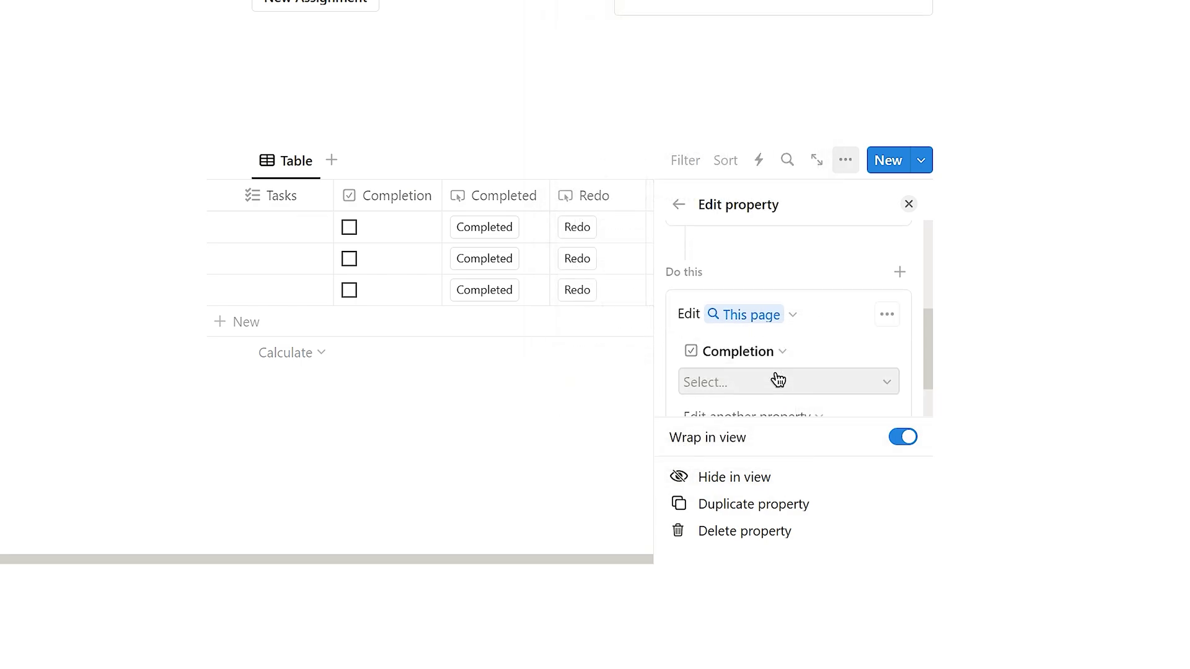
click(775, 381)
click(729, 449)
click(908, 204)
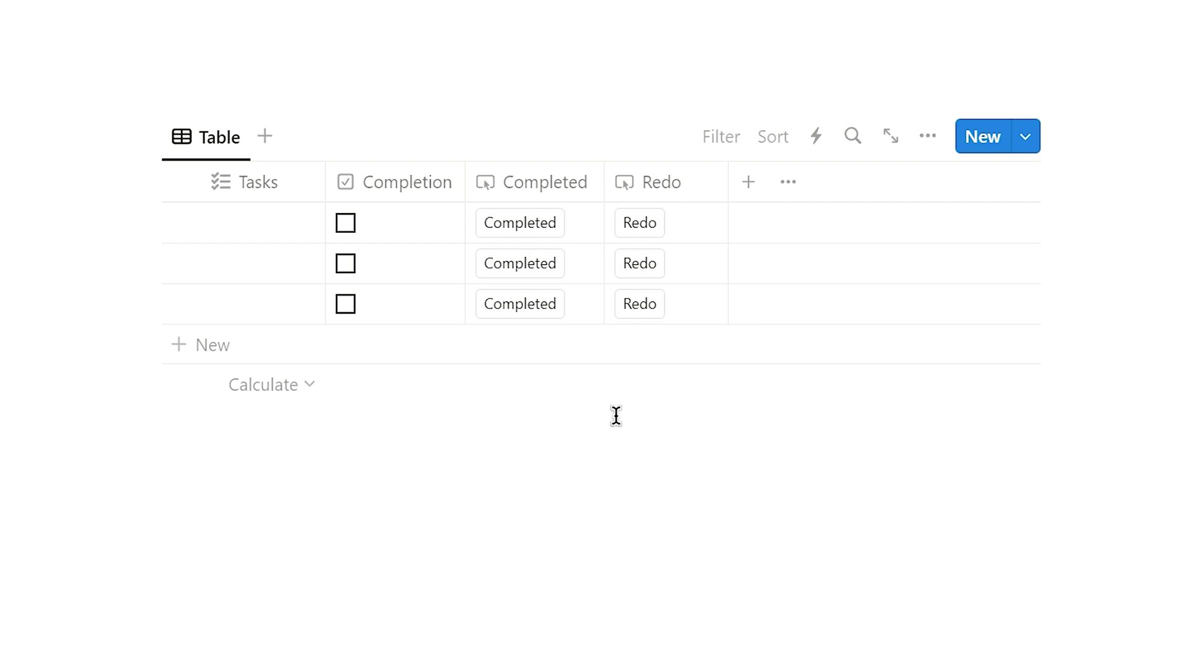
Step: Switch the Tasks database to a List layout and show the Completed property on each row
click(929, 141)
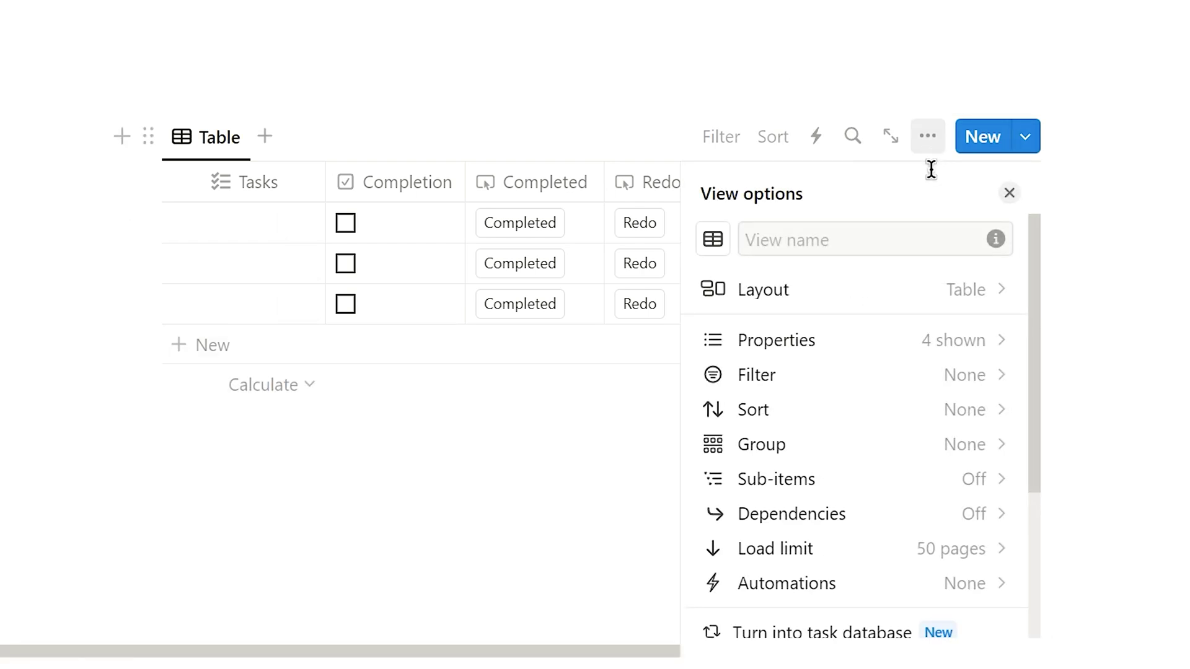
click(932, 294)
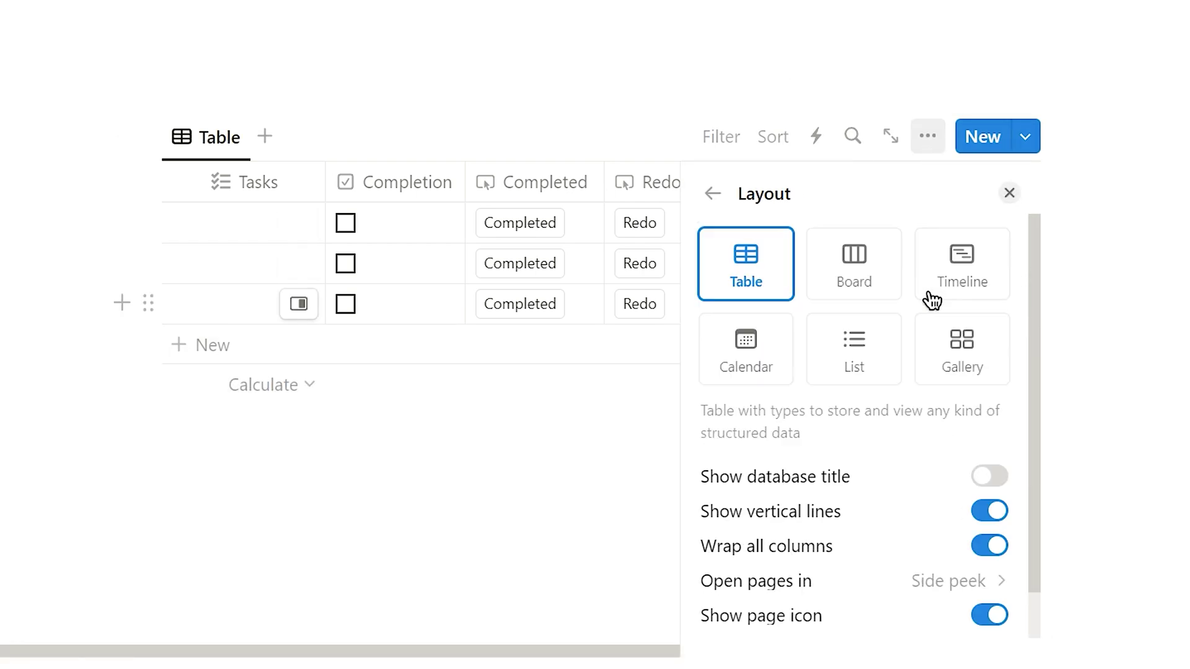
click(876, 342)
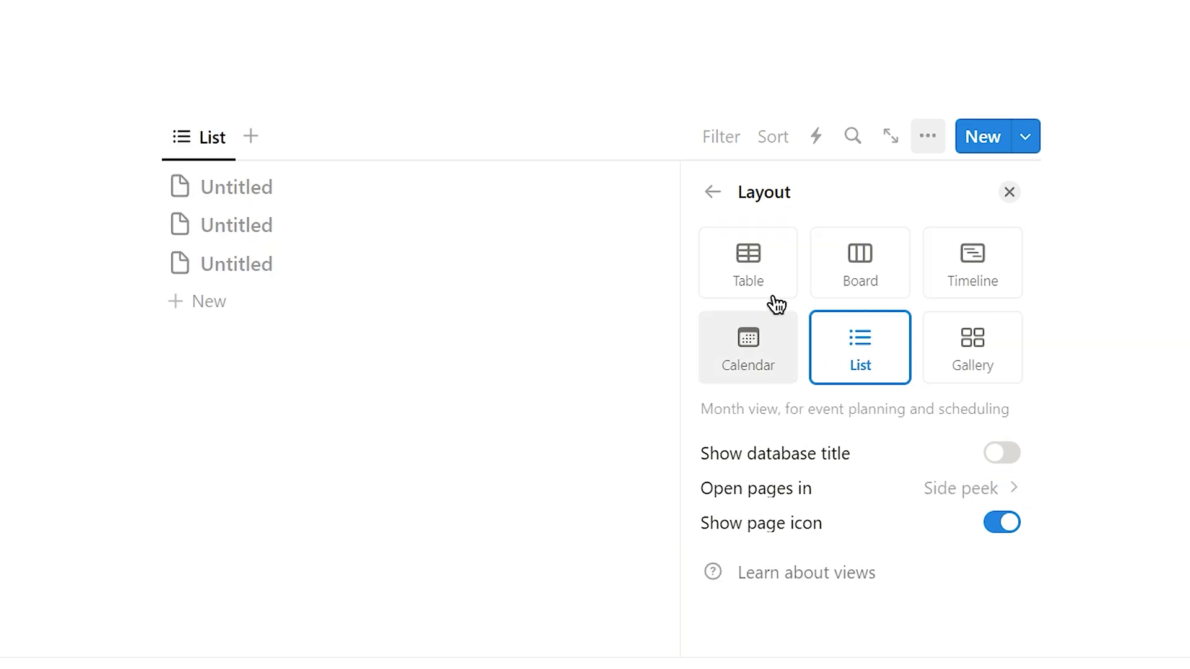
click(713, 192)
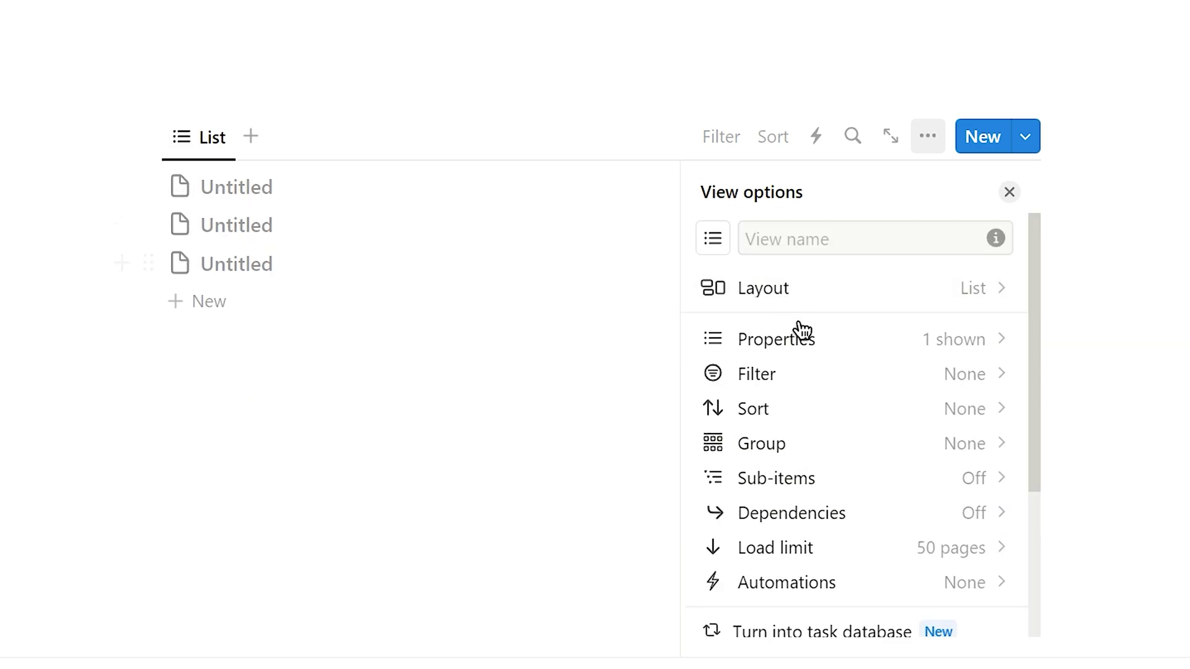
click(825, 348)
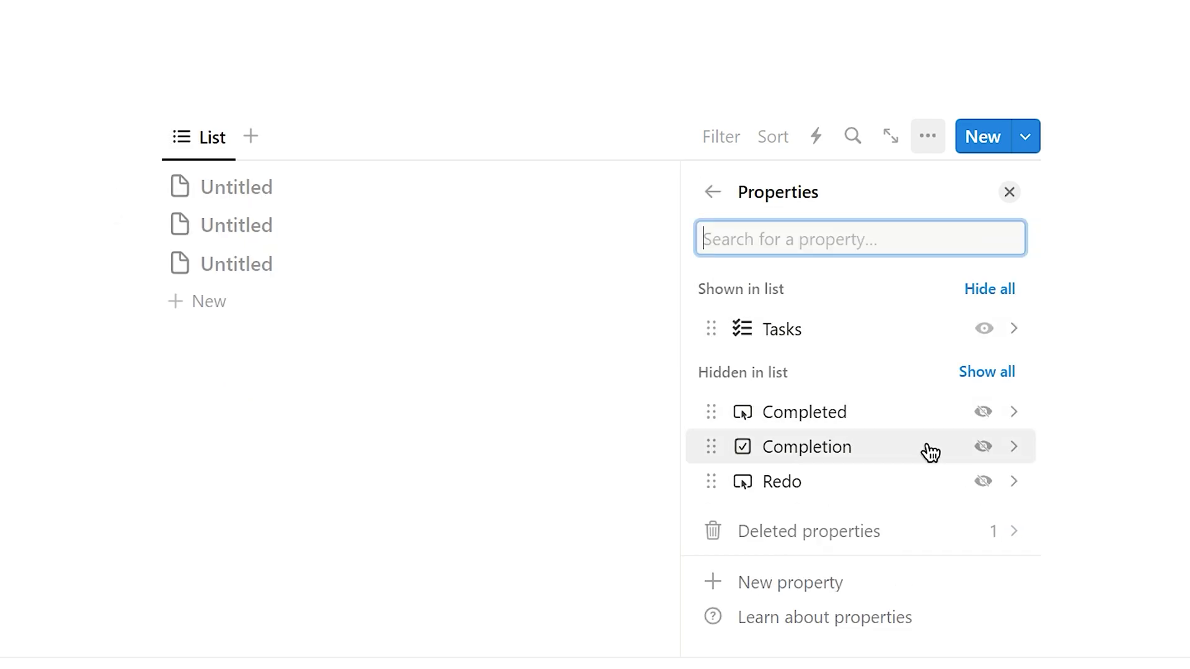
click(983, 411)
click(604, 420)
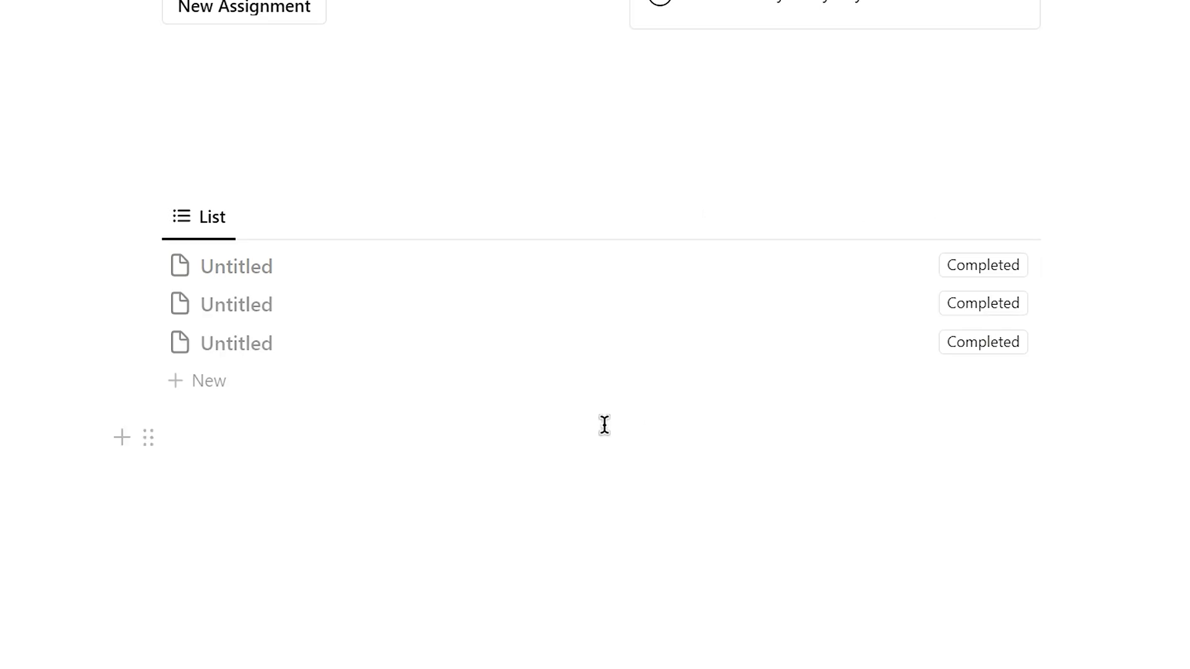
Step: Rename the list view 'To do' with a check-circle icon
click(202, 233)
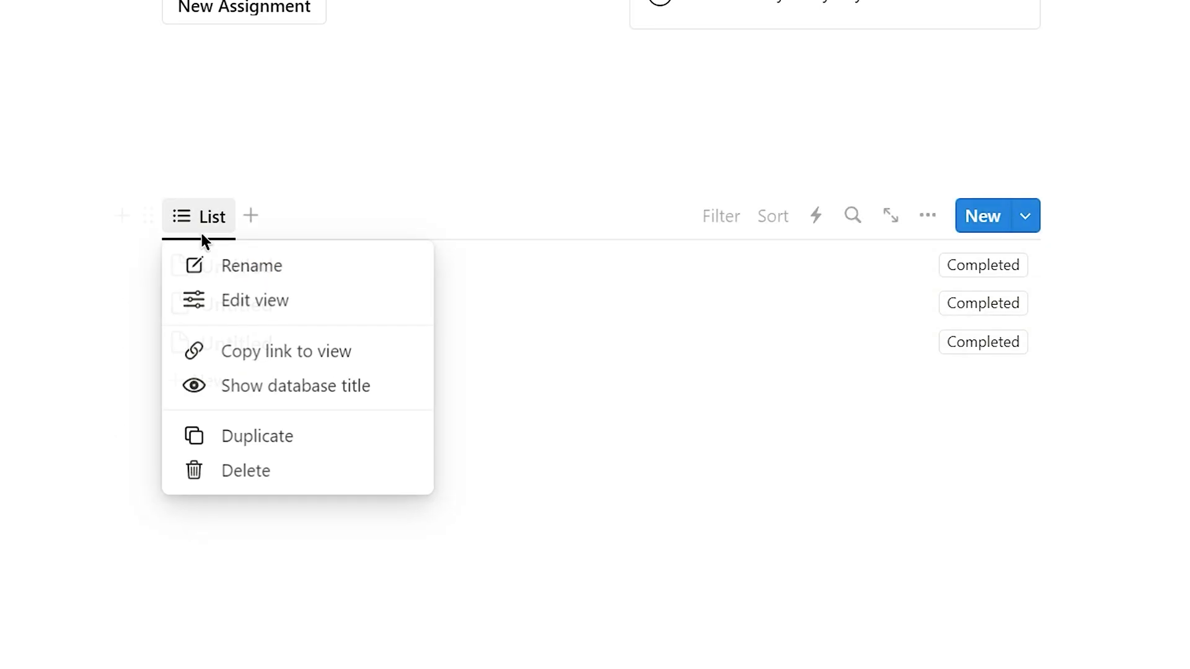
click(221, 268)
text(To do)
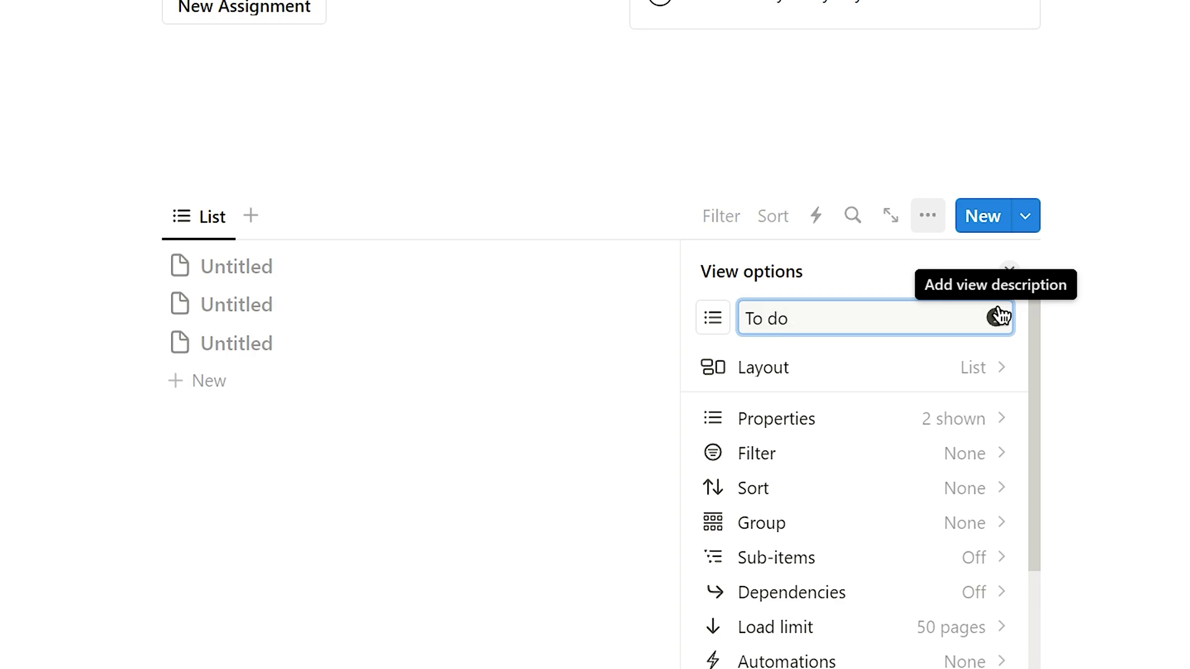
click(713, 318)
text(check)
click(723, 465)
click(495, 469)
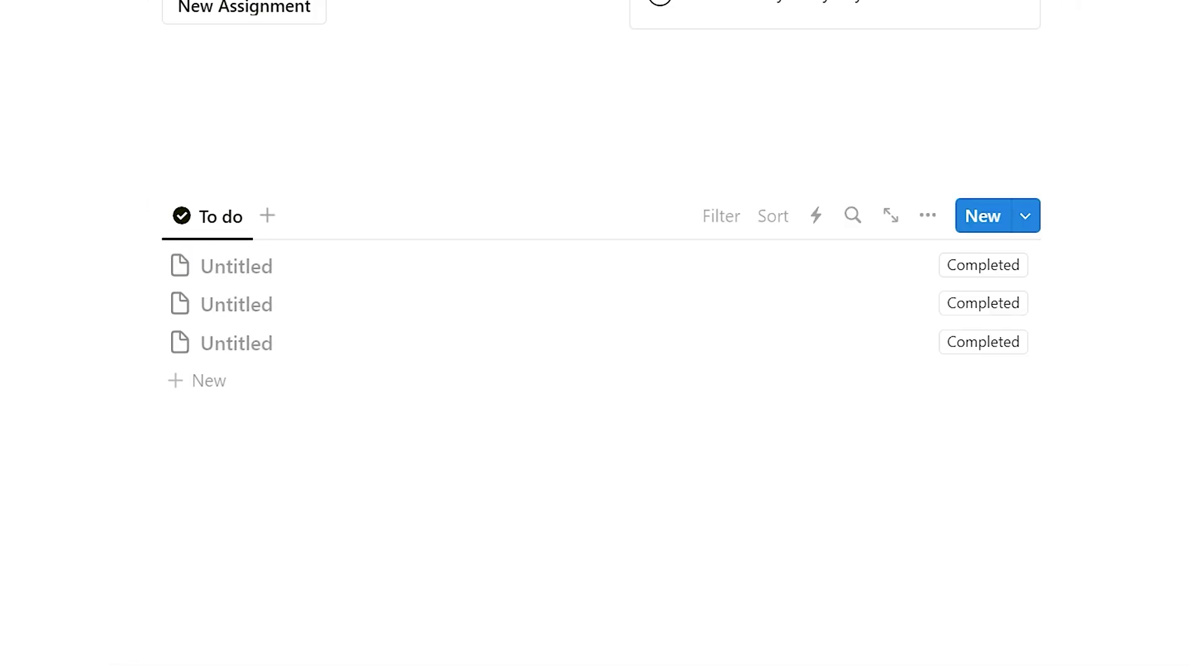
Step: Turn off page icons in the To do view's layout settings
click(937, 220)
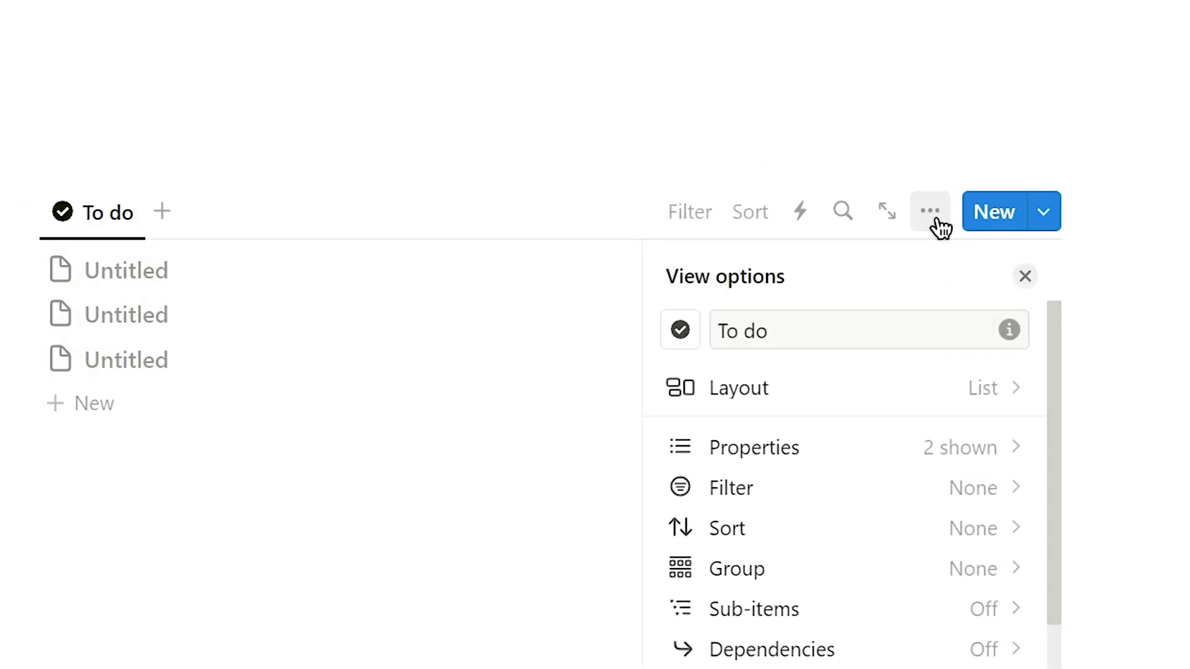
click(916, 400)
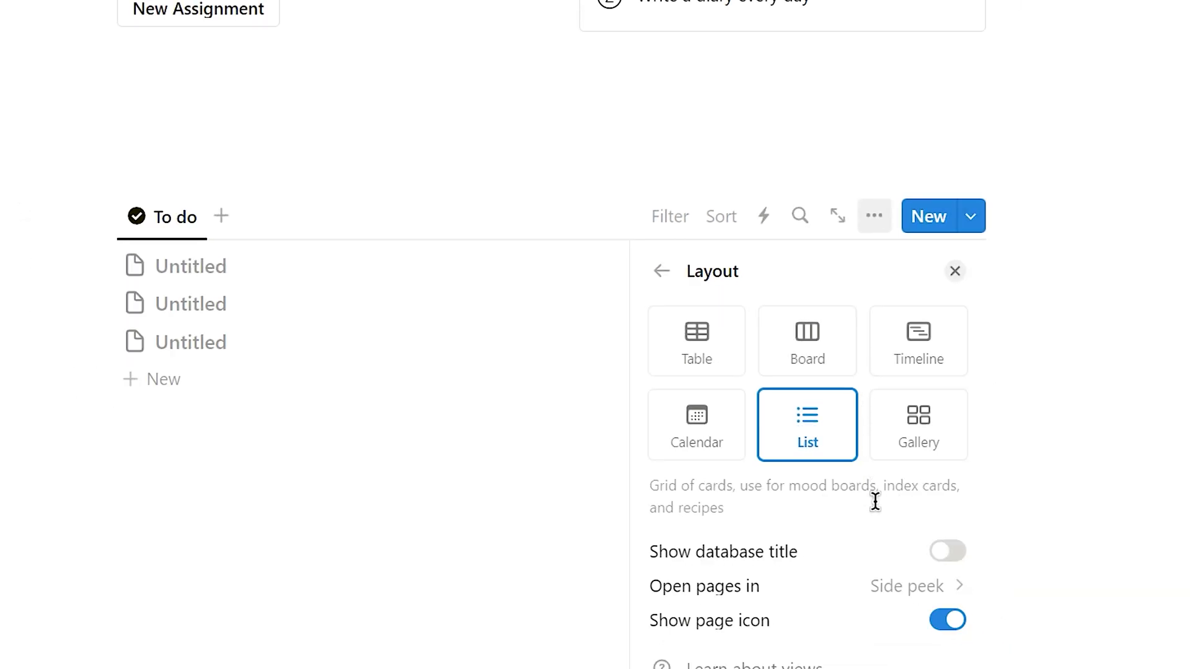
click(951, 623)
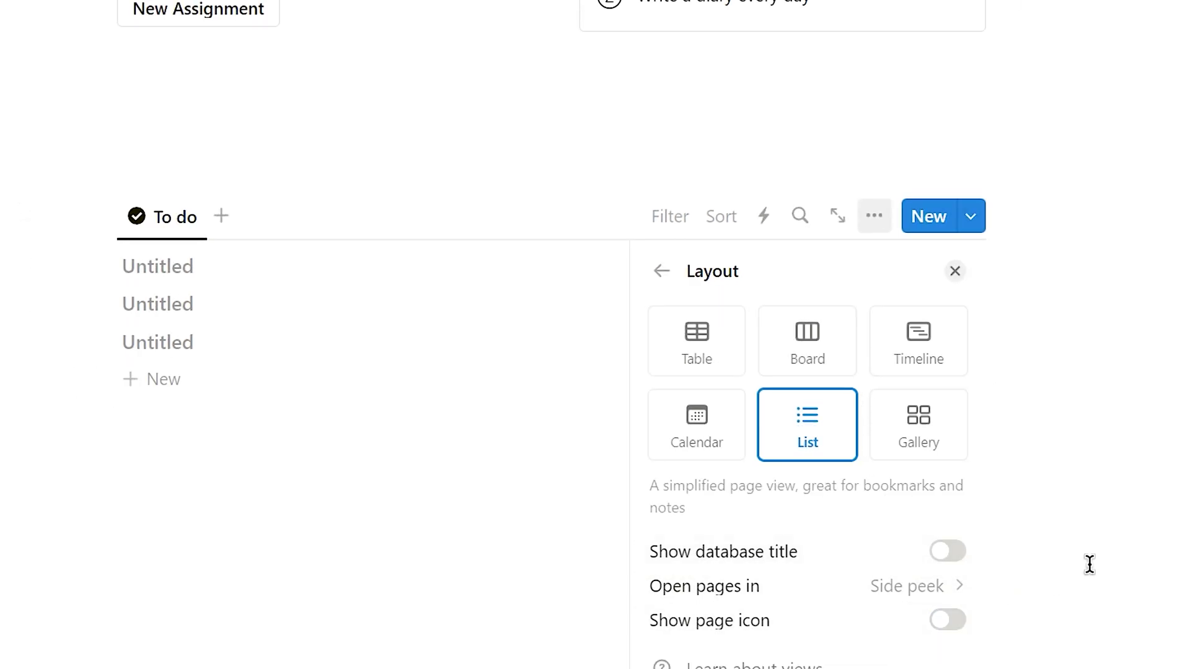
click(955, 271)
Step: Name the list rows Task 1 through Task 4
click(157, 265)
text(Task 1)
key(Return)
text(Task 4)
key(Return)
Step: Name the last row 'Task 5' and duplicate the To do view
text(Task 5)
click(184, 222)
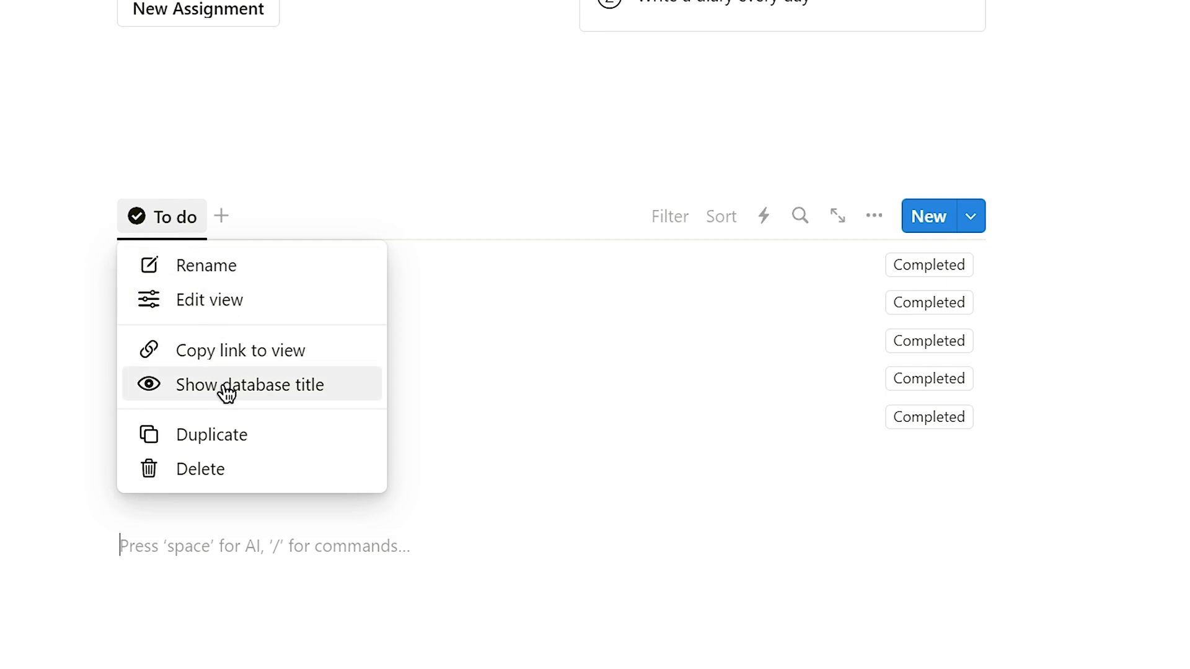
click(205, 431)
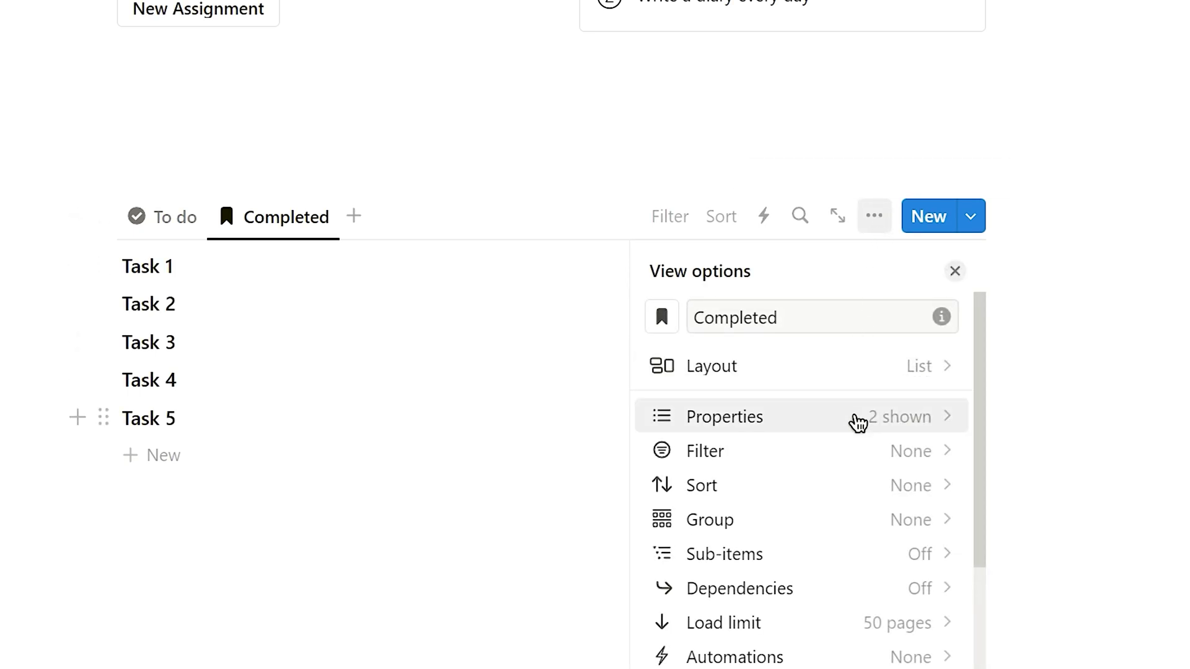
Step: In the duplicated view, hide the Completed property and show Redo instead
click(855, 418)
click(936, 441)
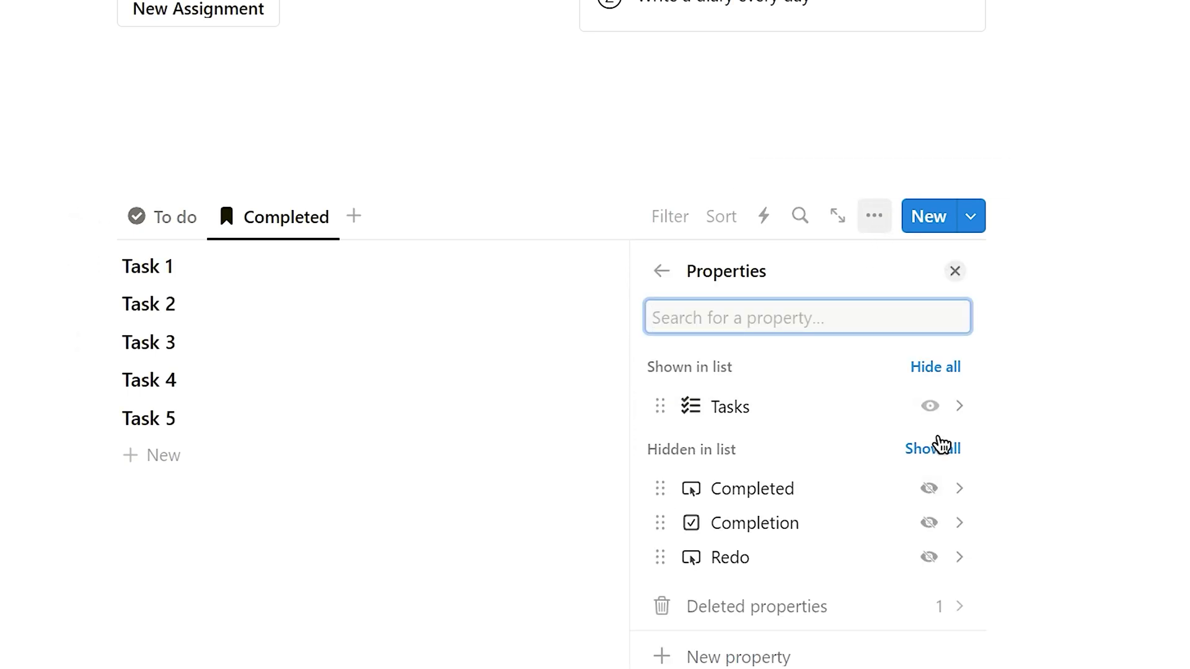
click(929, 557)
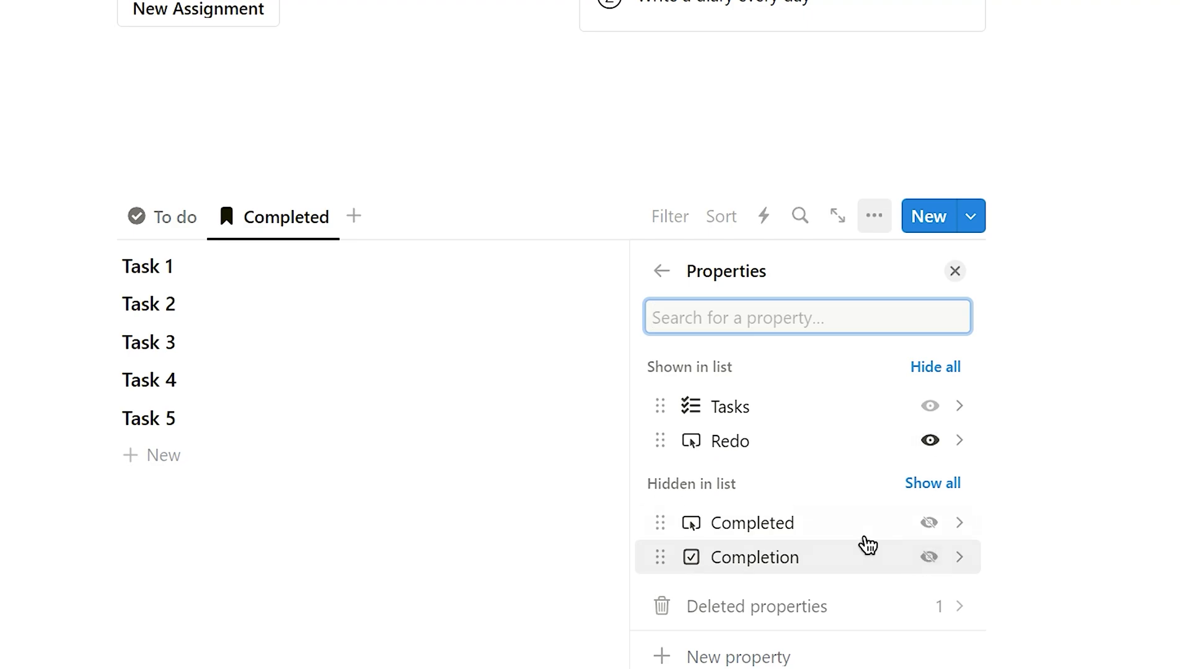
click(427, 536)
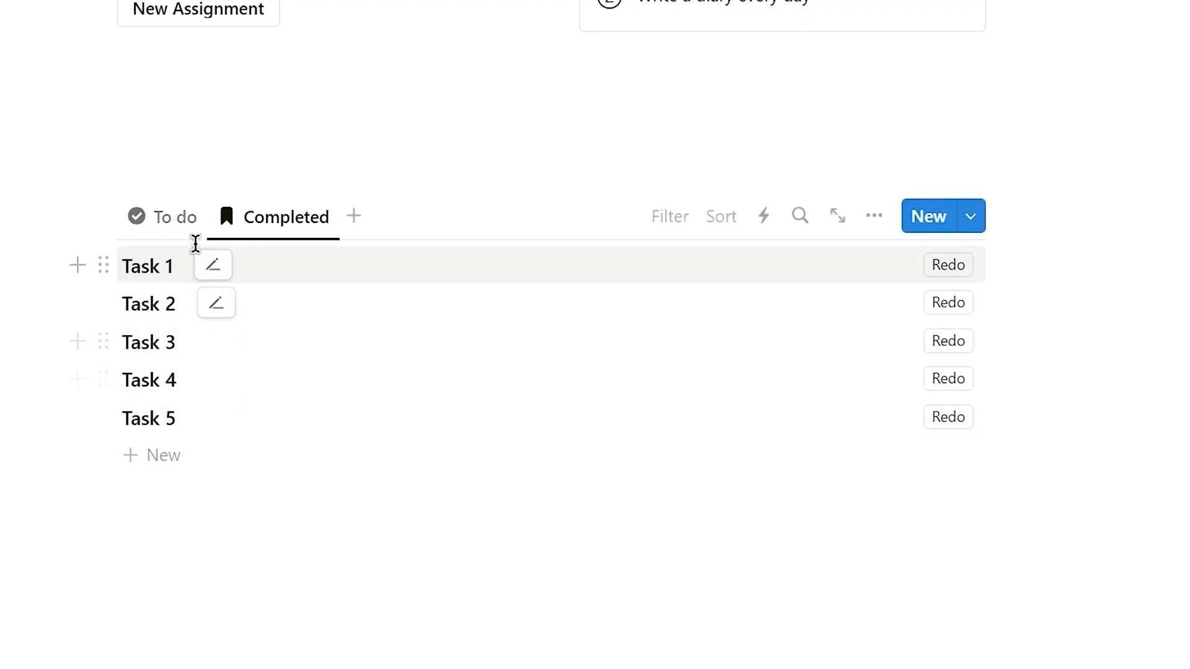
Step: Filter the To do view to Completion unchecked and save it for everyone
click(181, 217)
click(674, 220)
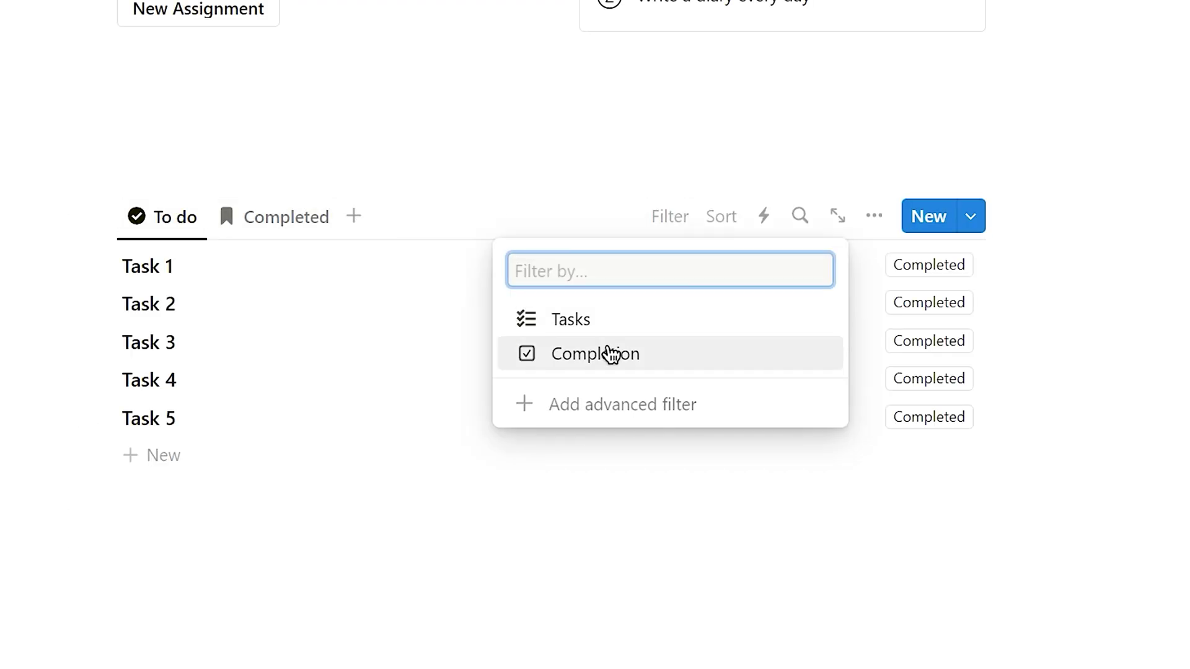
click(605, 353)
click(231, 365)
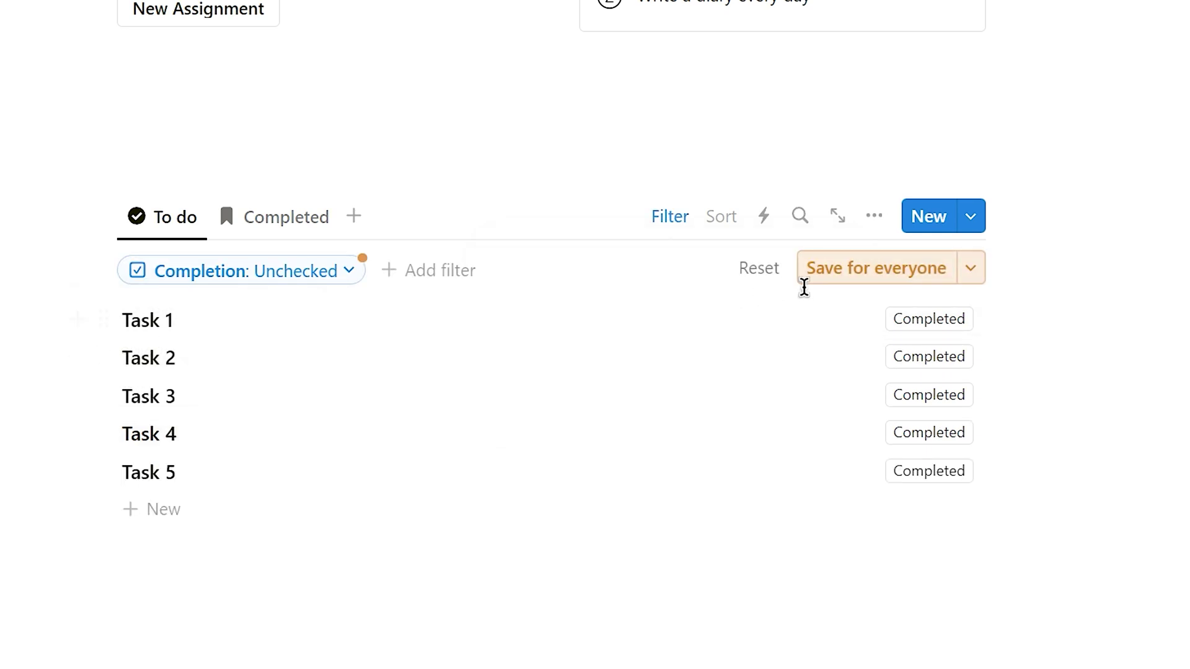
click(858, 284)
click(666, 223)
Step: Filter the Completed view to Completion checked and save it for everyone
click(287, 224)
click(690, 225)
click(594, 353)
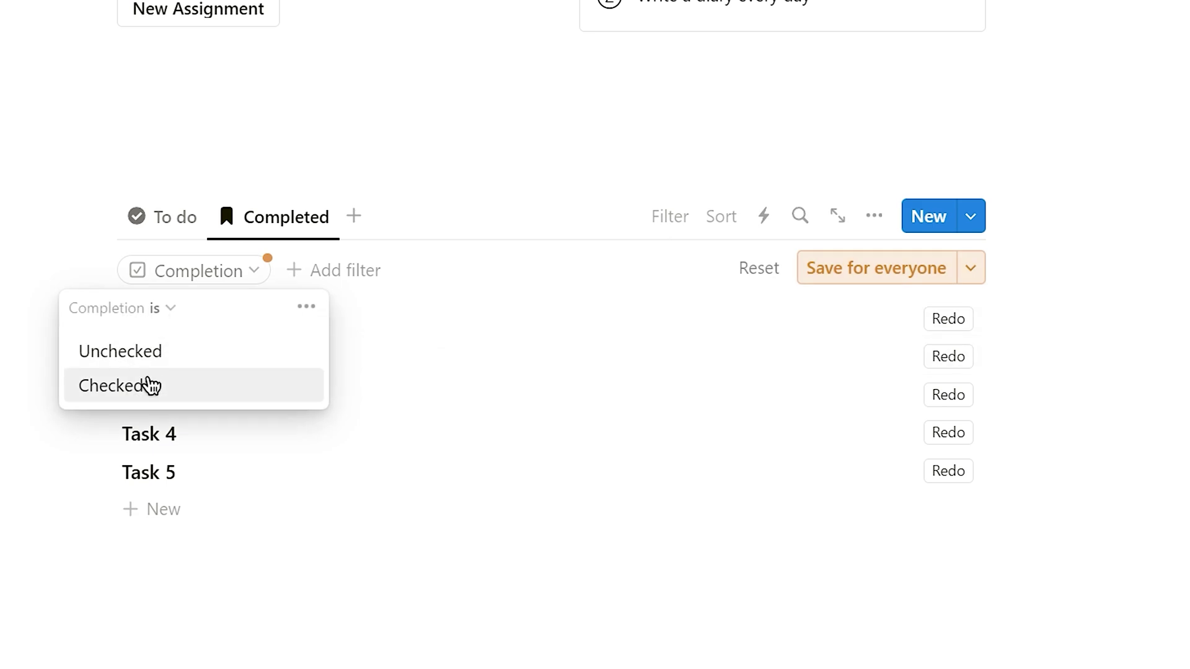
click(147, 388)
click(876, 329)
click(670, 278)
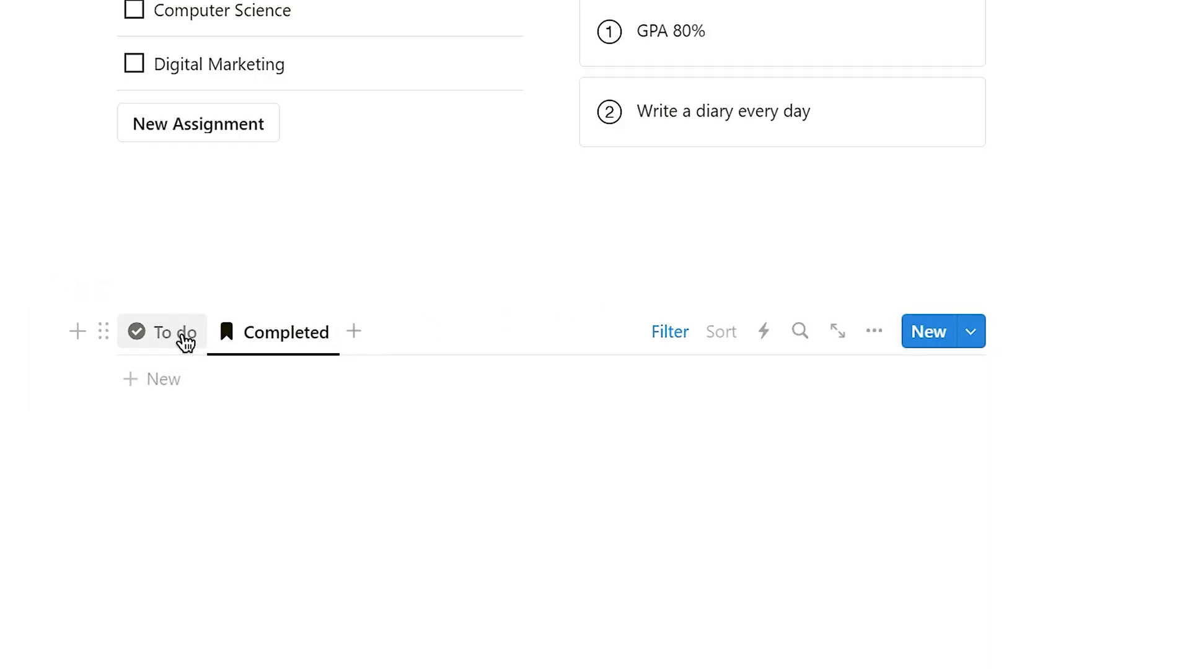
Step: Mark Task 1 and Task 2 completed, then send Task 2 back to To do
click(179, 334)
scroll(177, 511, down, 3)
click(931, 203)
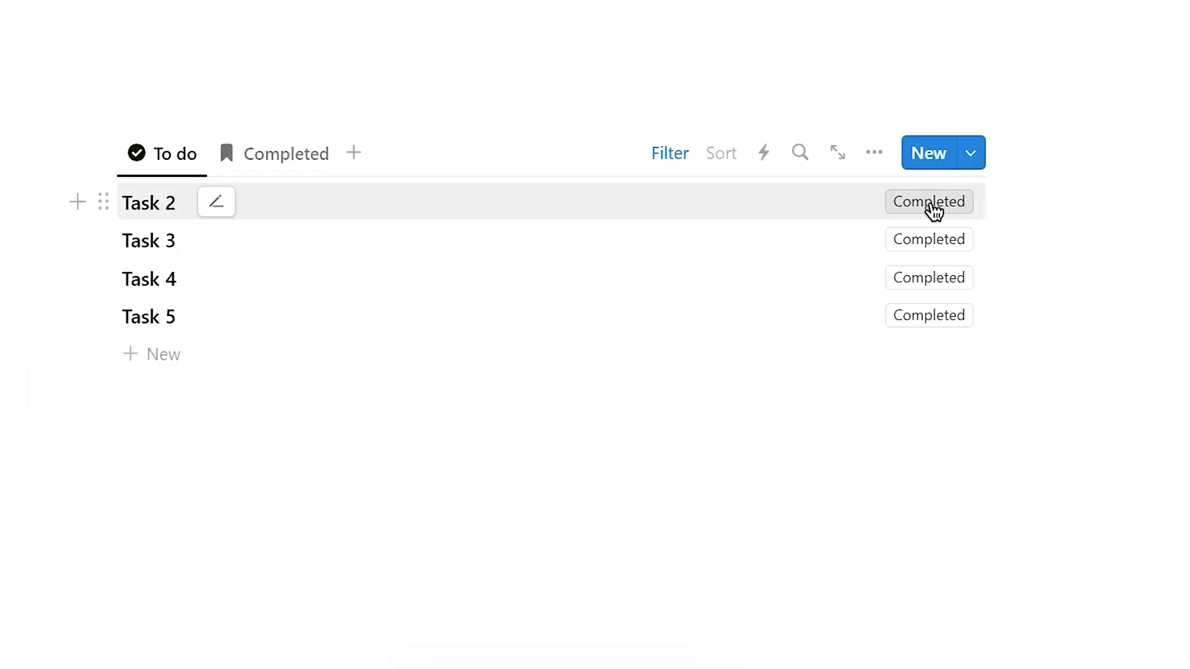
click(930, 203)
click(281, 153)
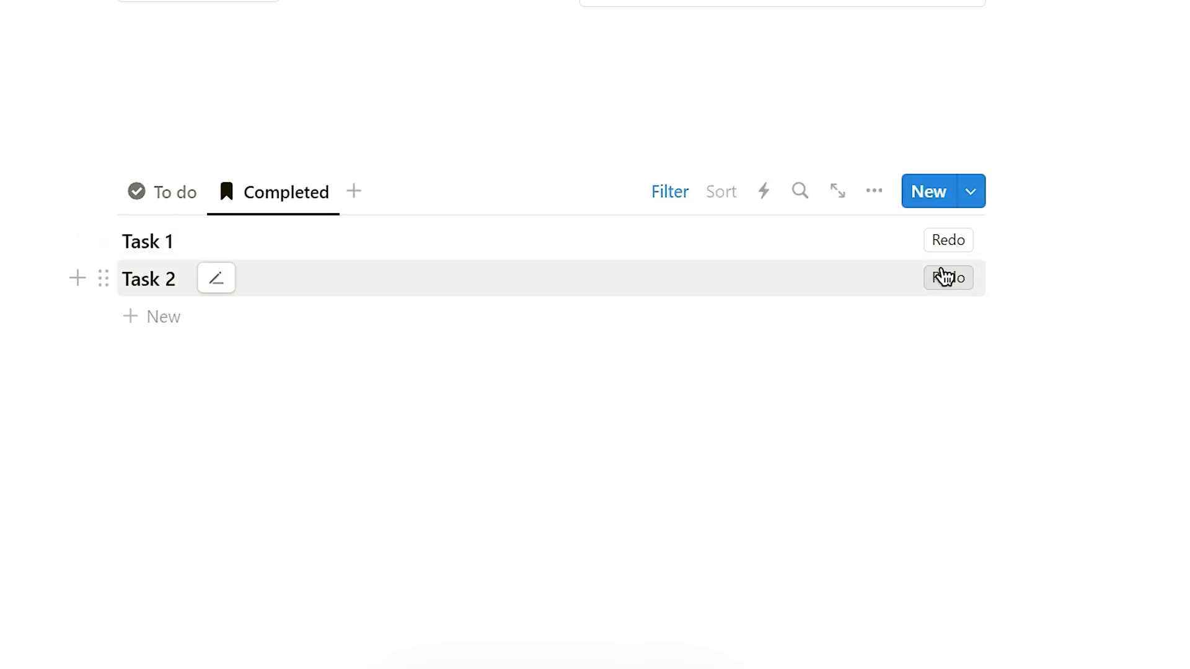
click(948, 277)
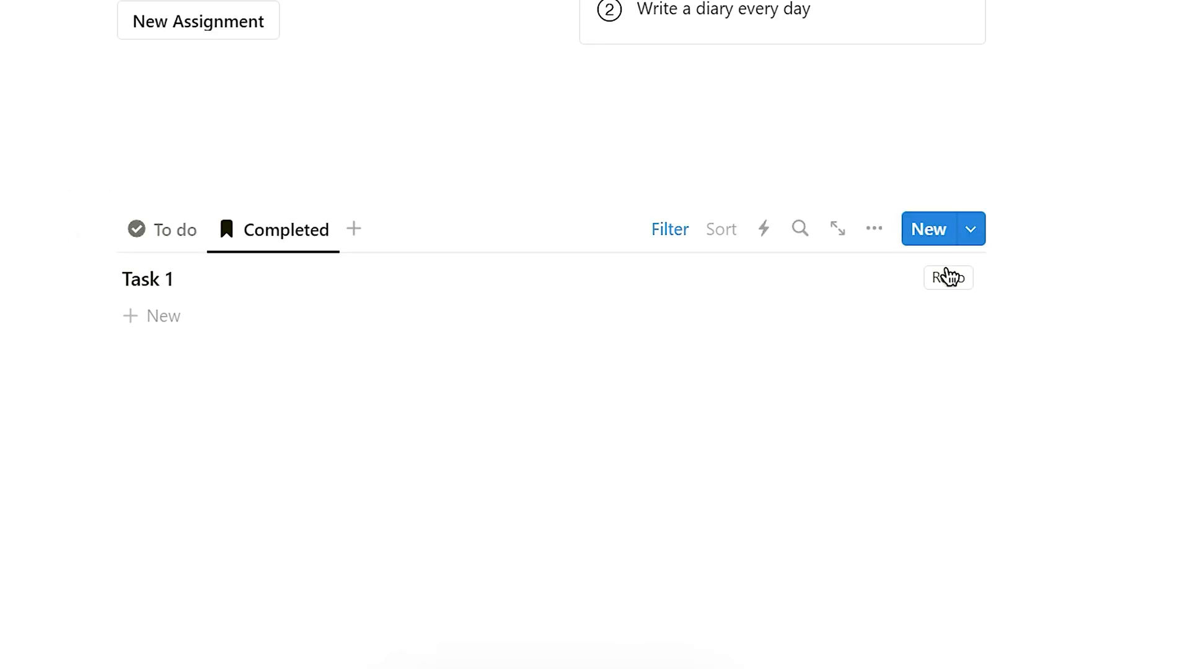
Step: Insert an inline database with /data and add a Relation property to the Timetable
text(/)
text(data)
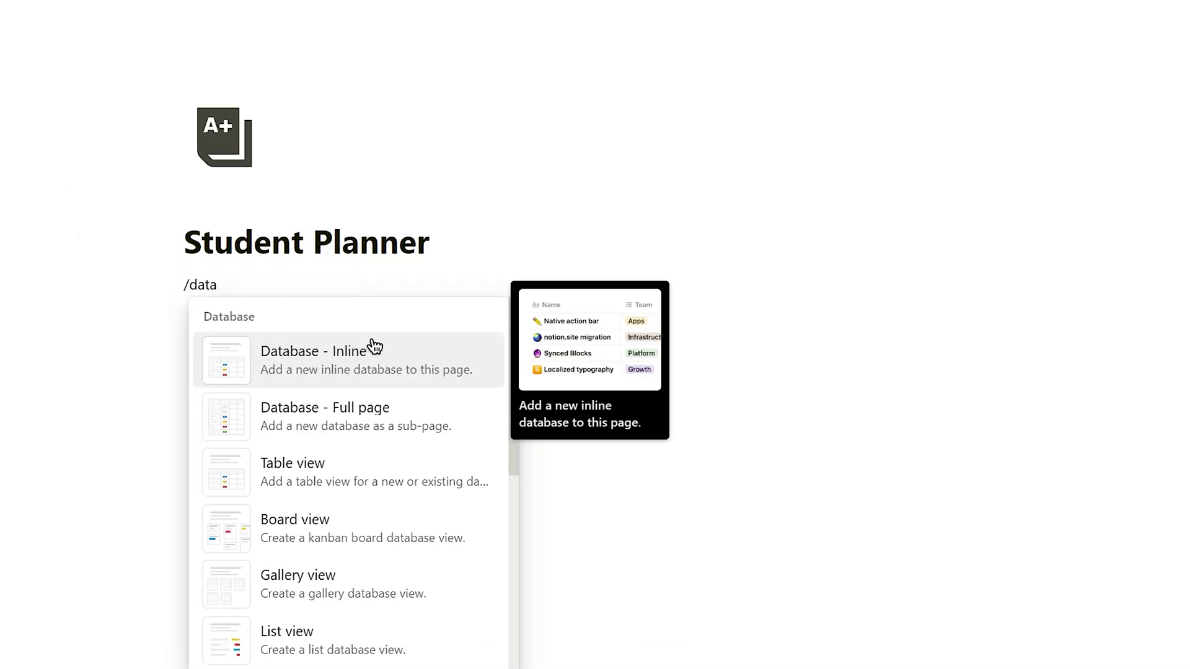
click(371, 345)
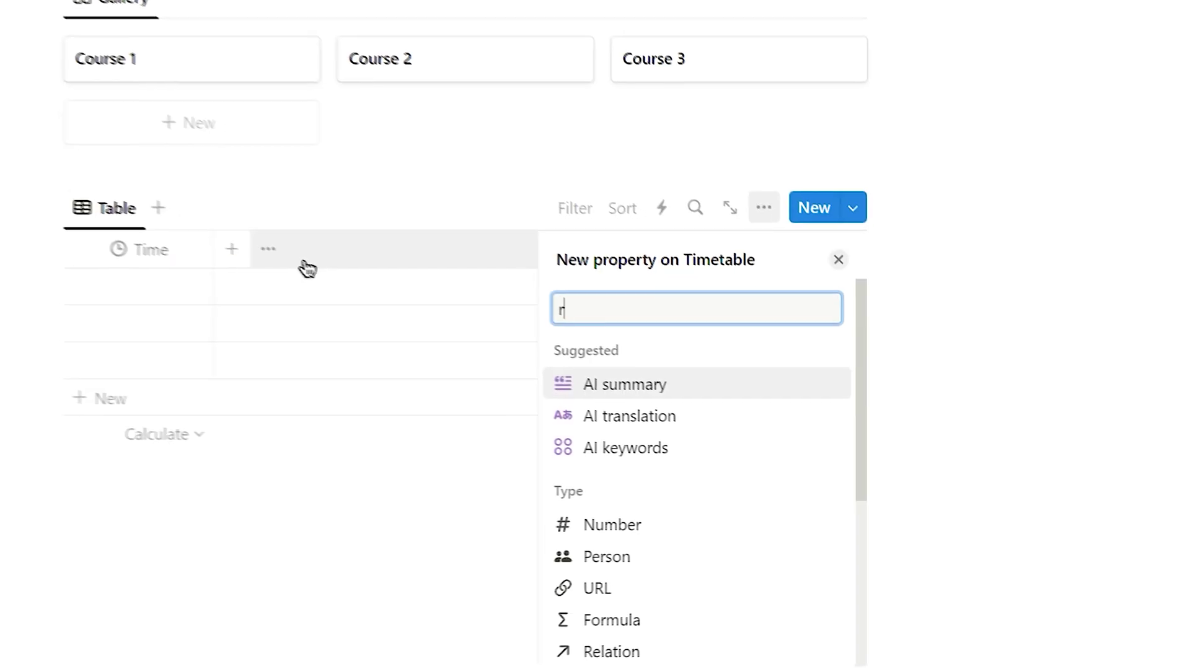
text(e)
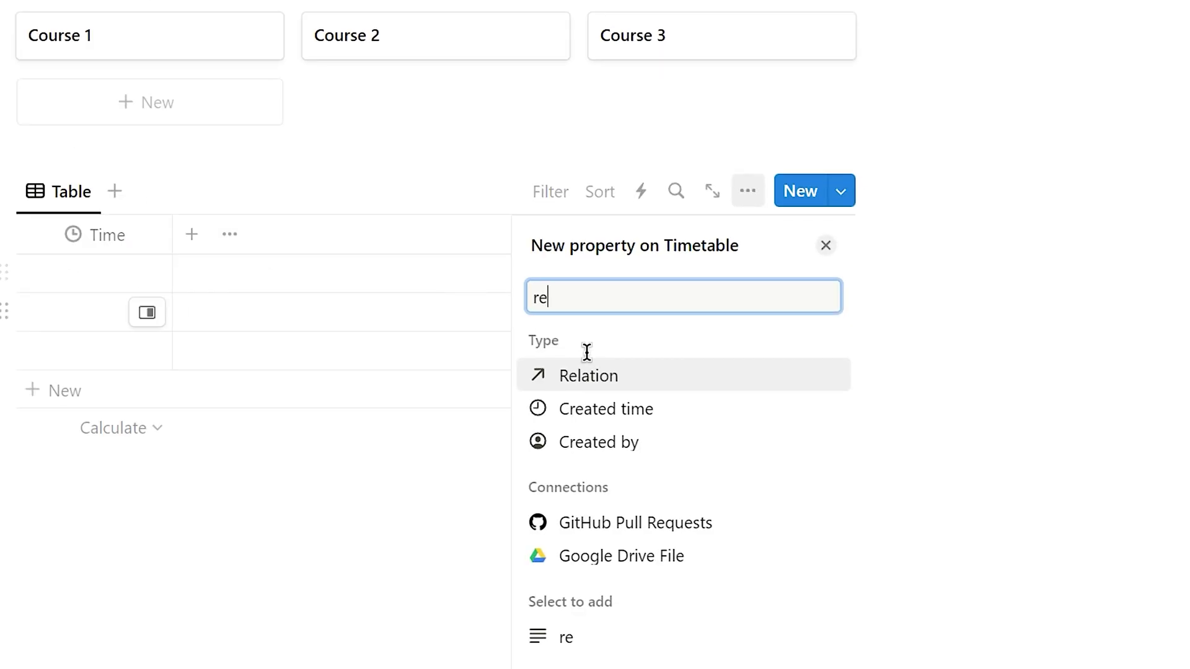
click(589, 374)
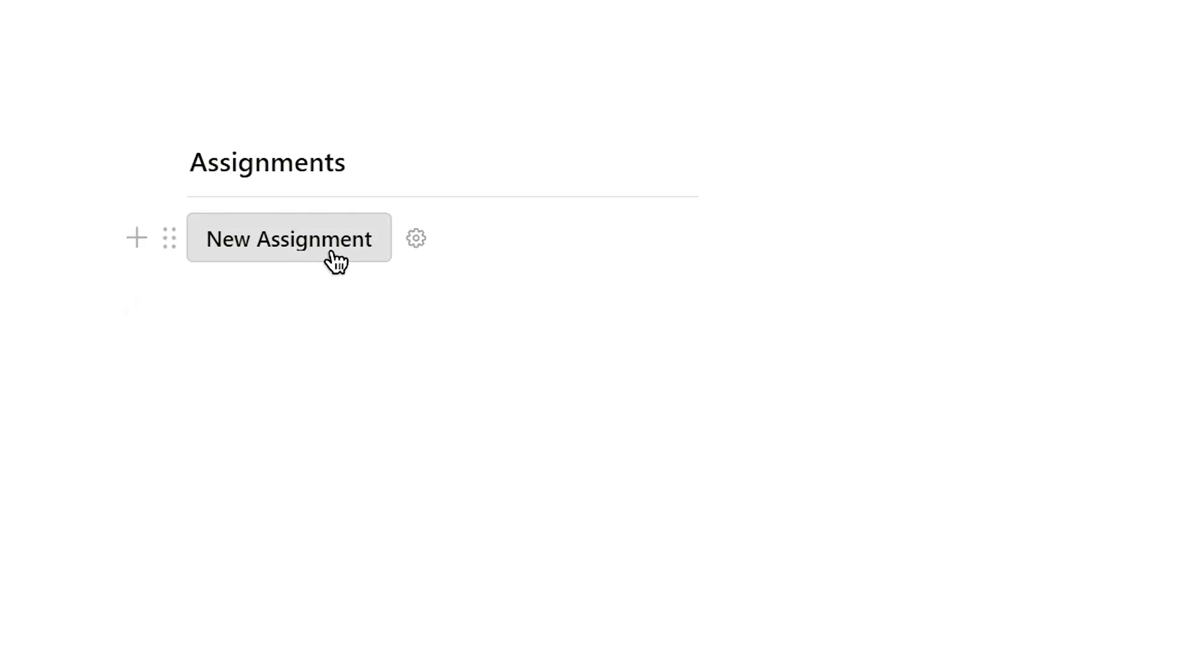
Step: Add a new assignment line and turn it into a to-do block with /tod
click(332, 252)
key(BackSpace)
key(BackSpace)
text(/)
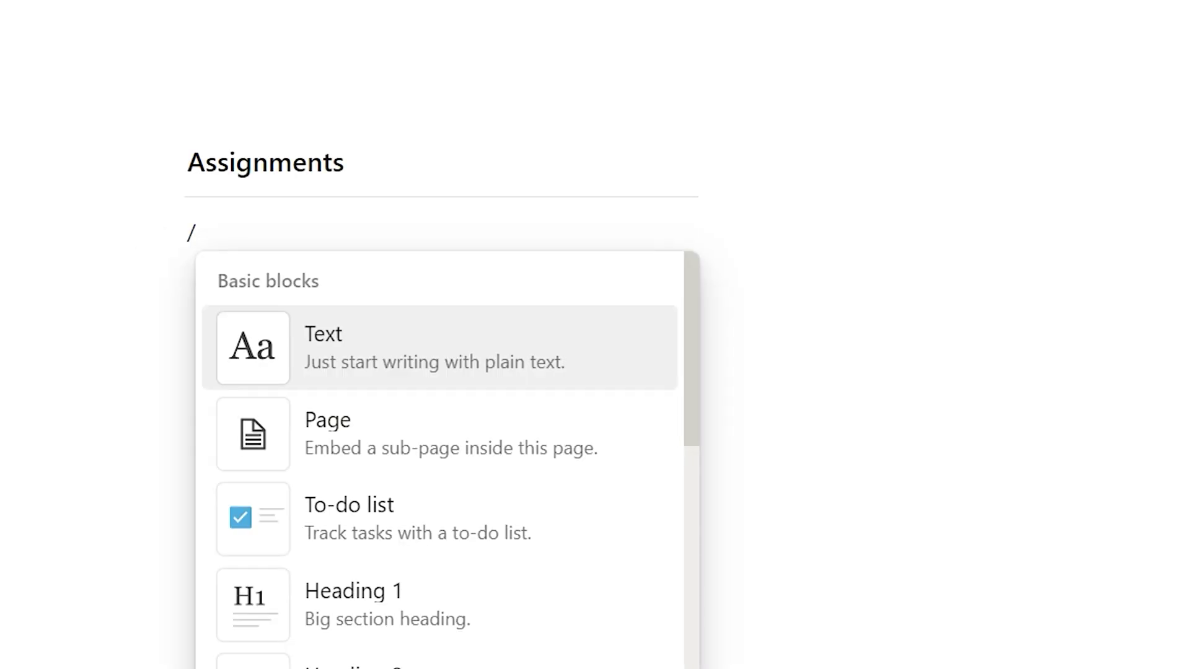
text(tod)
key(Return)
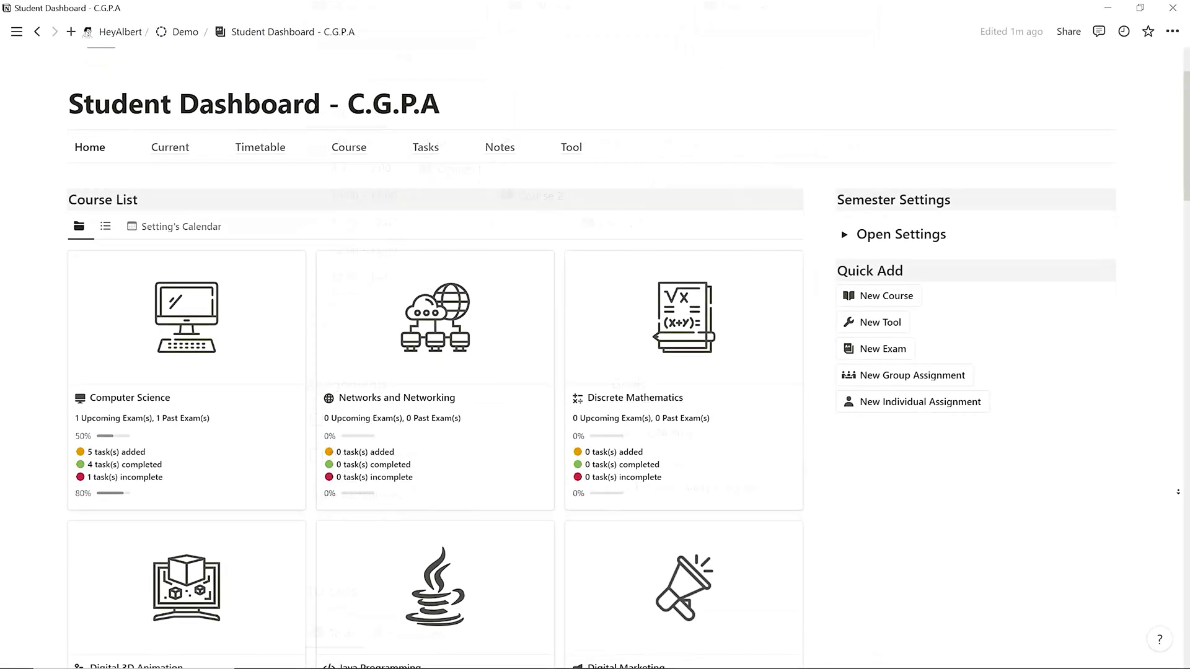
Step: Move the assignment card into In progress, then reveal the Share encouragement note with its YouTube link
scroll(595, 371, down, 7)
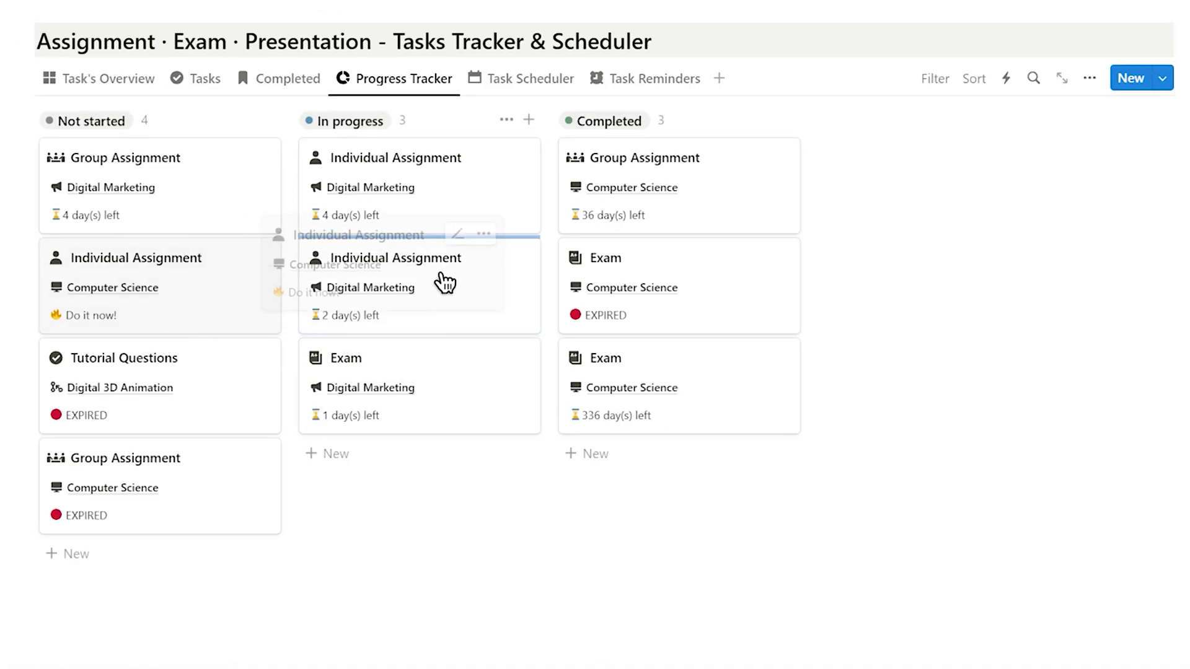
drag(444, 283, 444, 285)
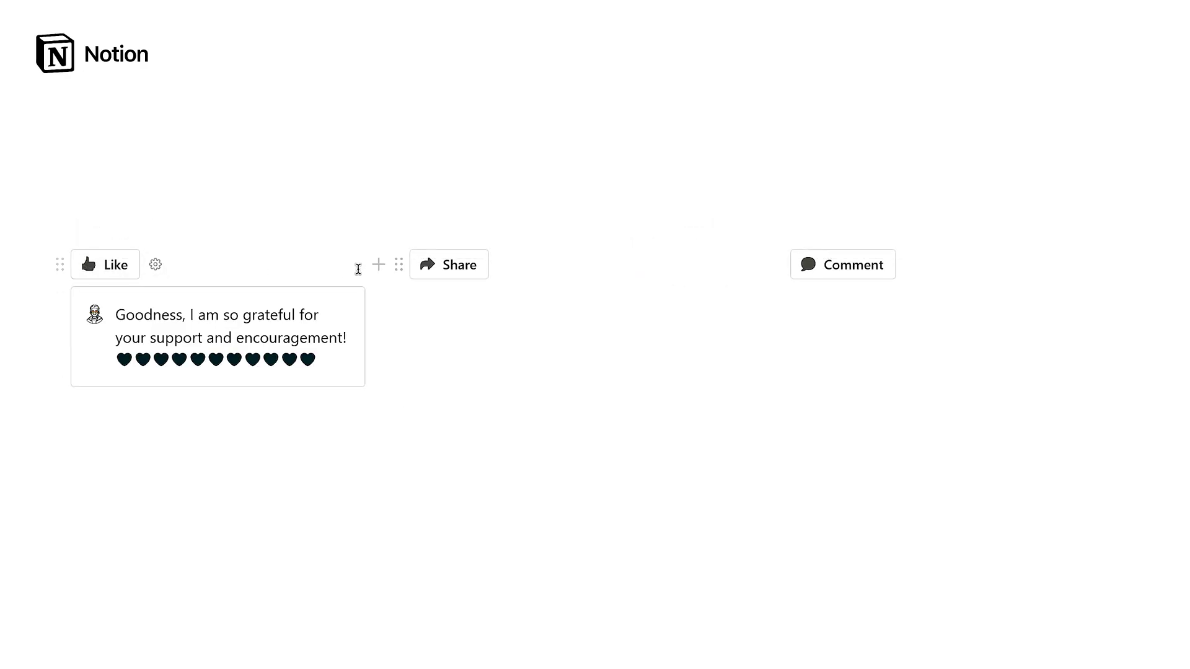
click(443, 266)
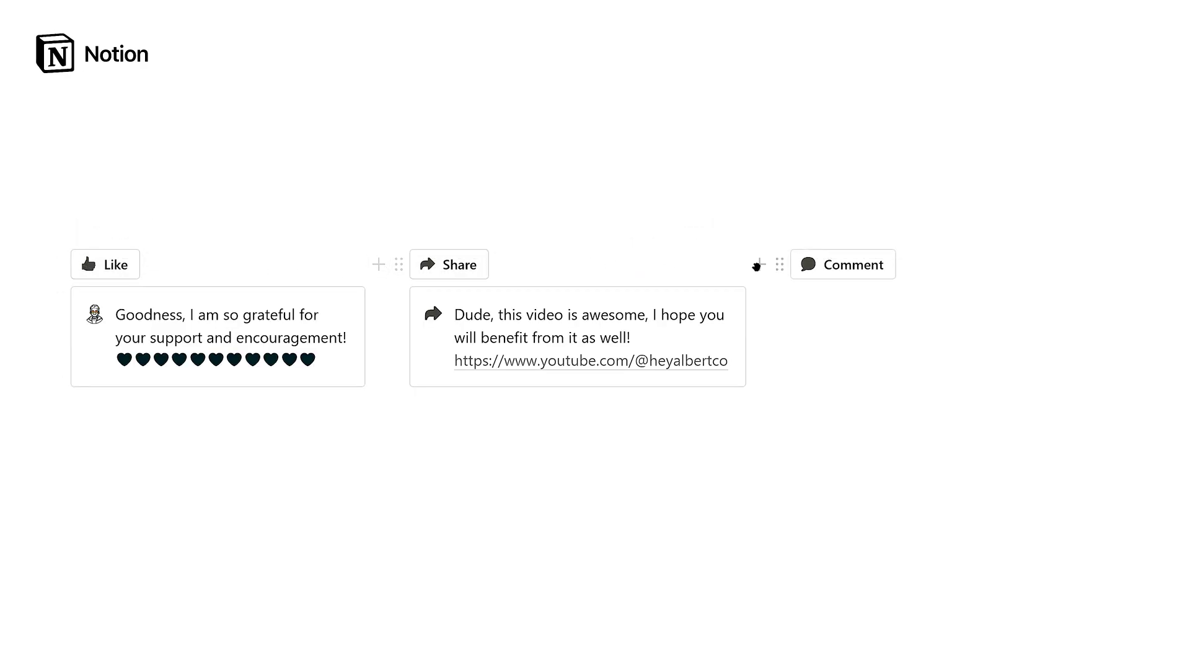